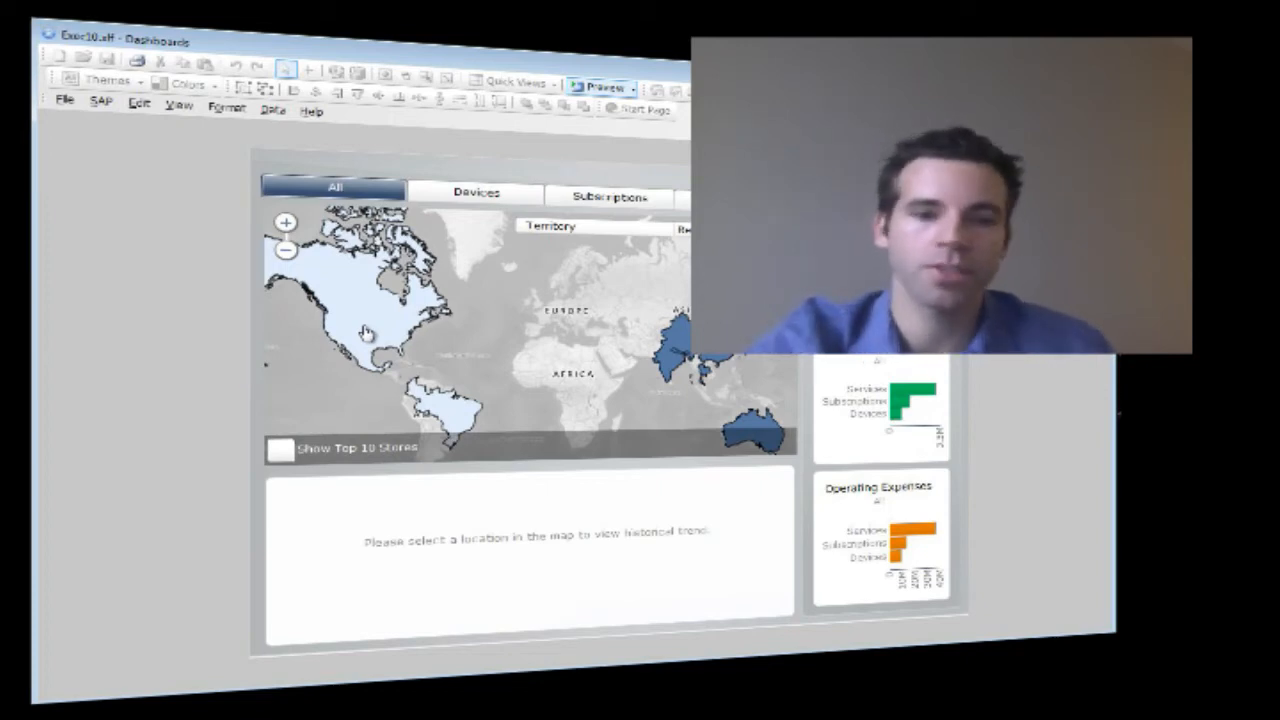
pyautogui.press('XF86AudioMute')
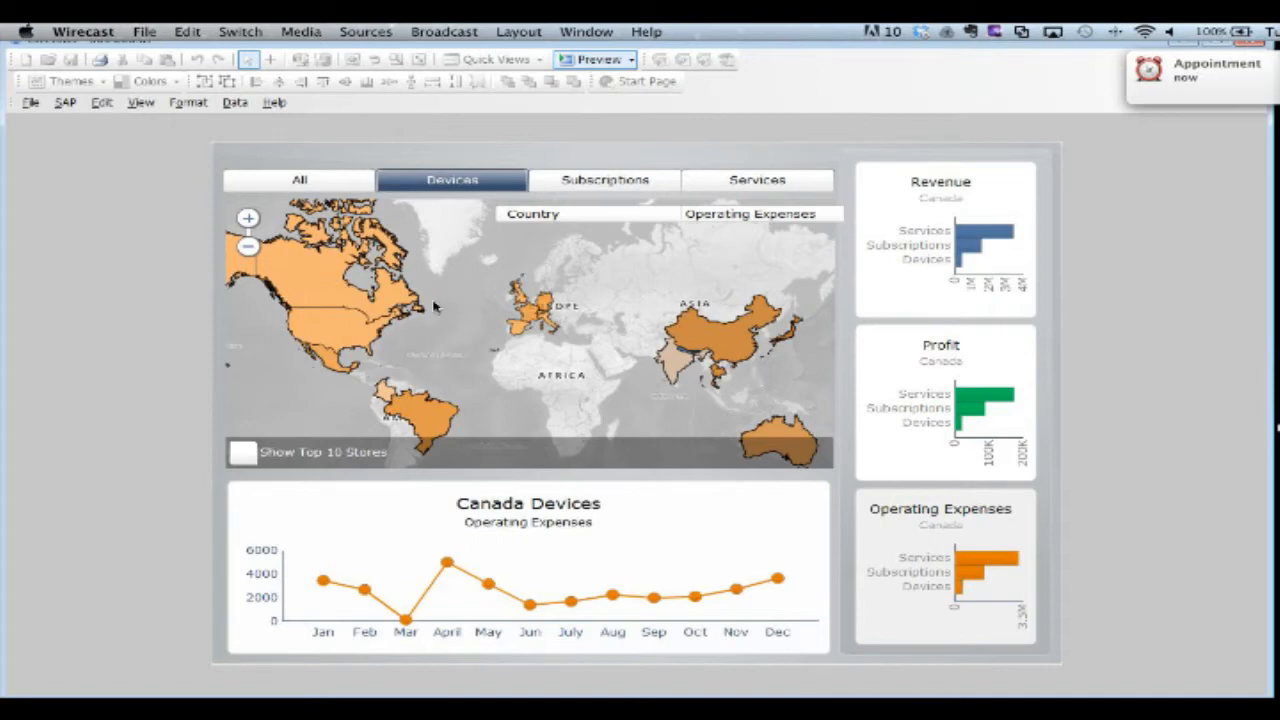
# Step: Leave preview mode and show the Data Regions sheet in an enlarged spreadsheet area
pyautogui.click(590, 62)
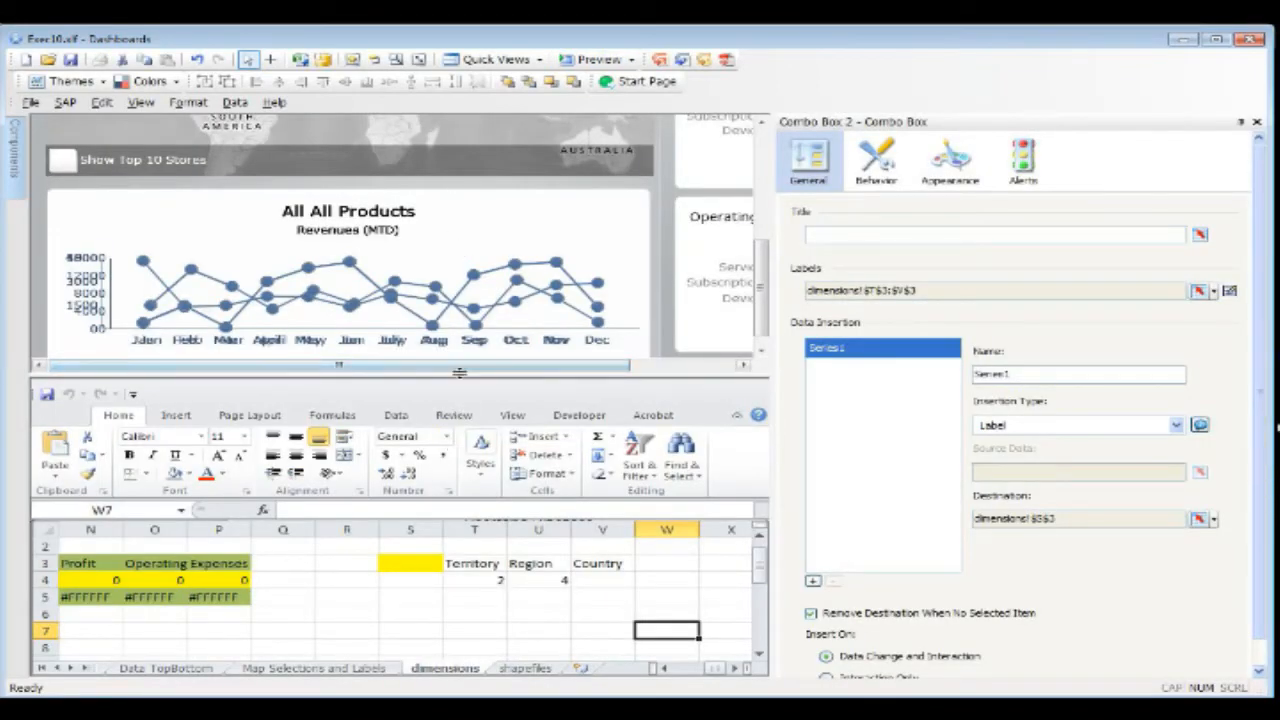
pyautogui.moveTo(461, 376); pyautogui.dragTo(502, 188)
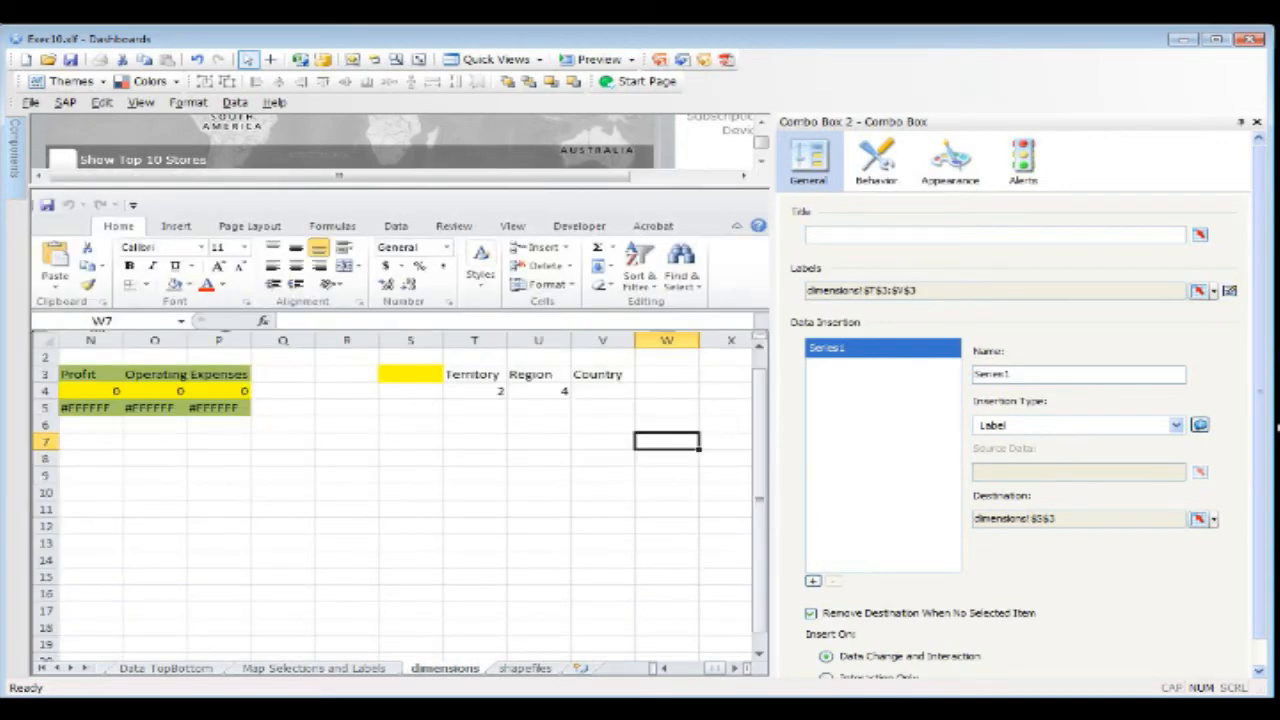
pyautogui.moveTo(714, 668); pyautogui.dragTo(687, 668)
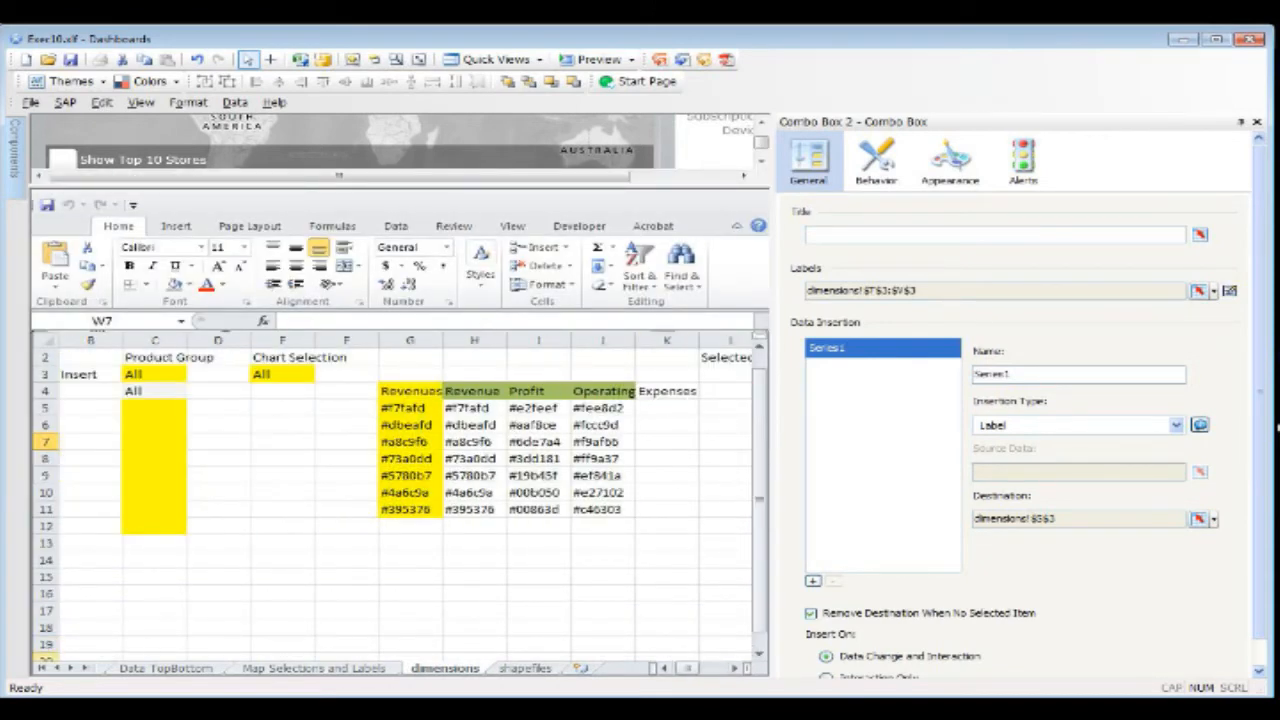
pyautogui.click(42, 668)
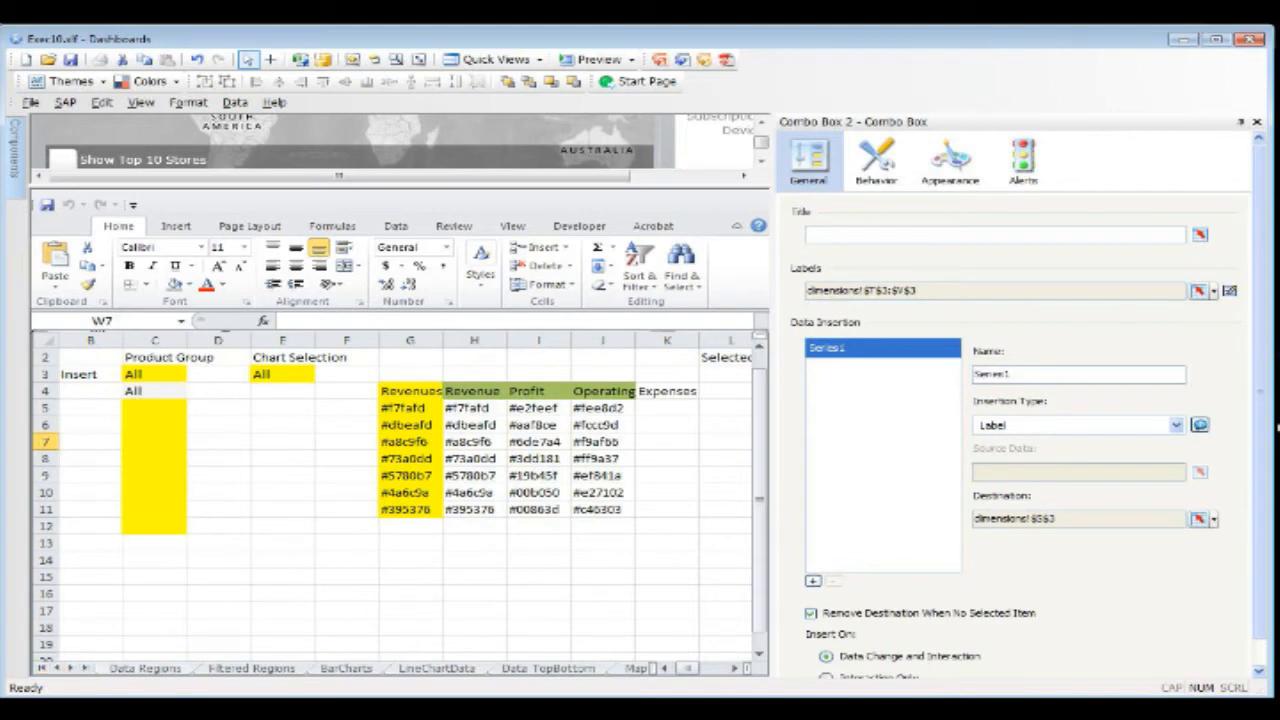
pyautogui.click(145, 668)
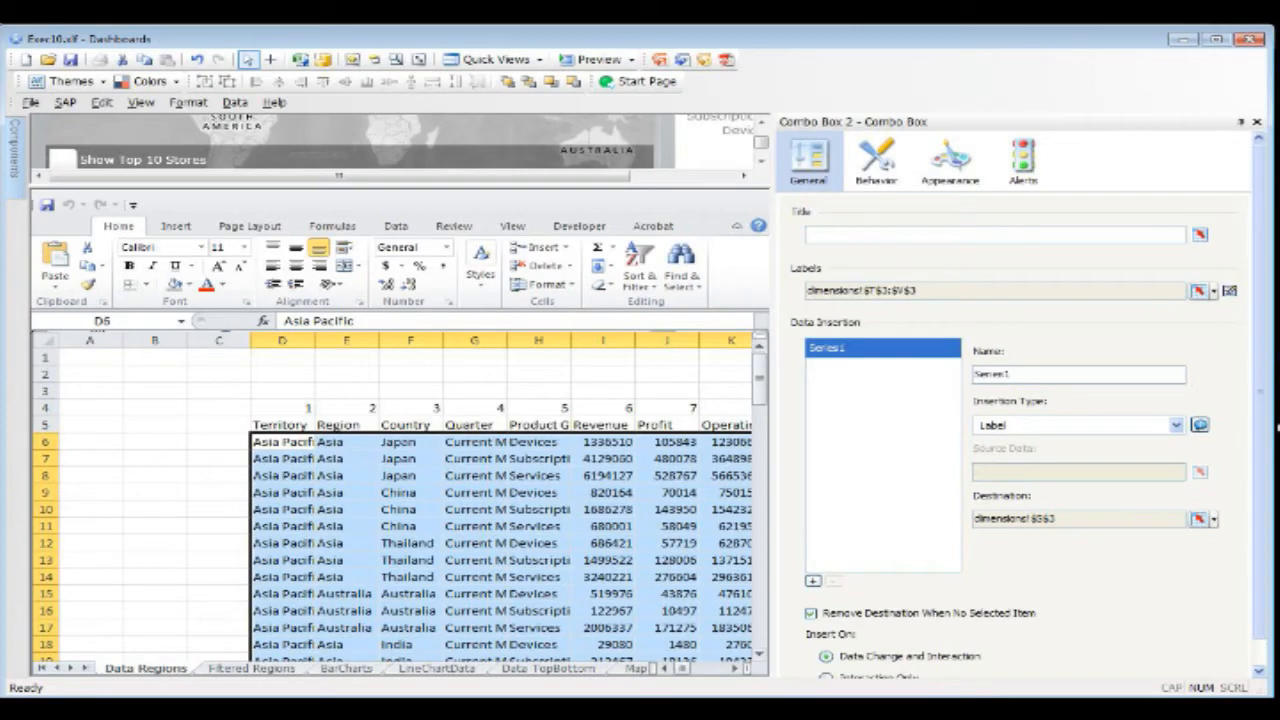
# Step: Close the combo box properties and widen the Territory, Region and Country columns to fit their entries
pyautogui.click(1257, 121)
pyautogui.moveTo(270, 424); pyautogui.dragTo(762, 642)
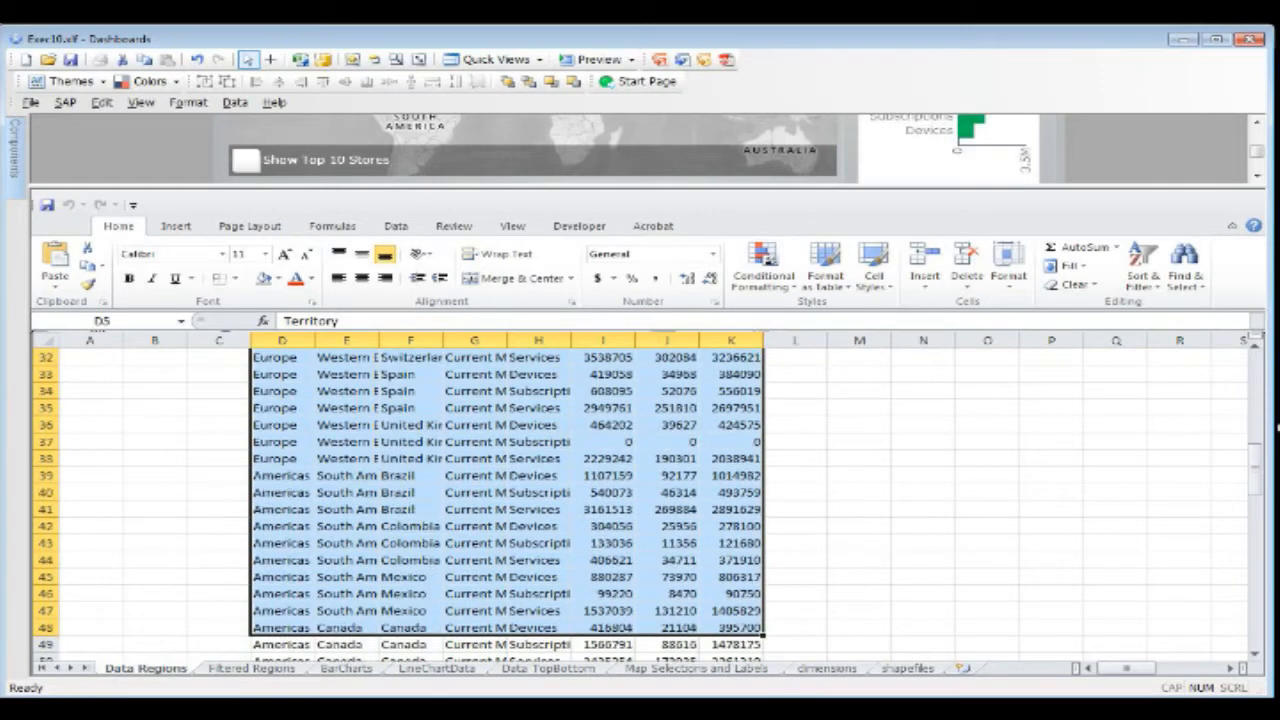
pyautogui.moveTo(1255, 460); pyautogui.dragTo(1255, 378)
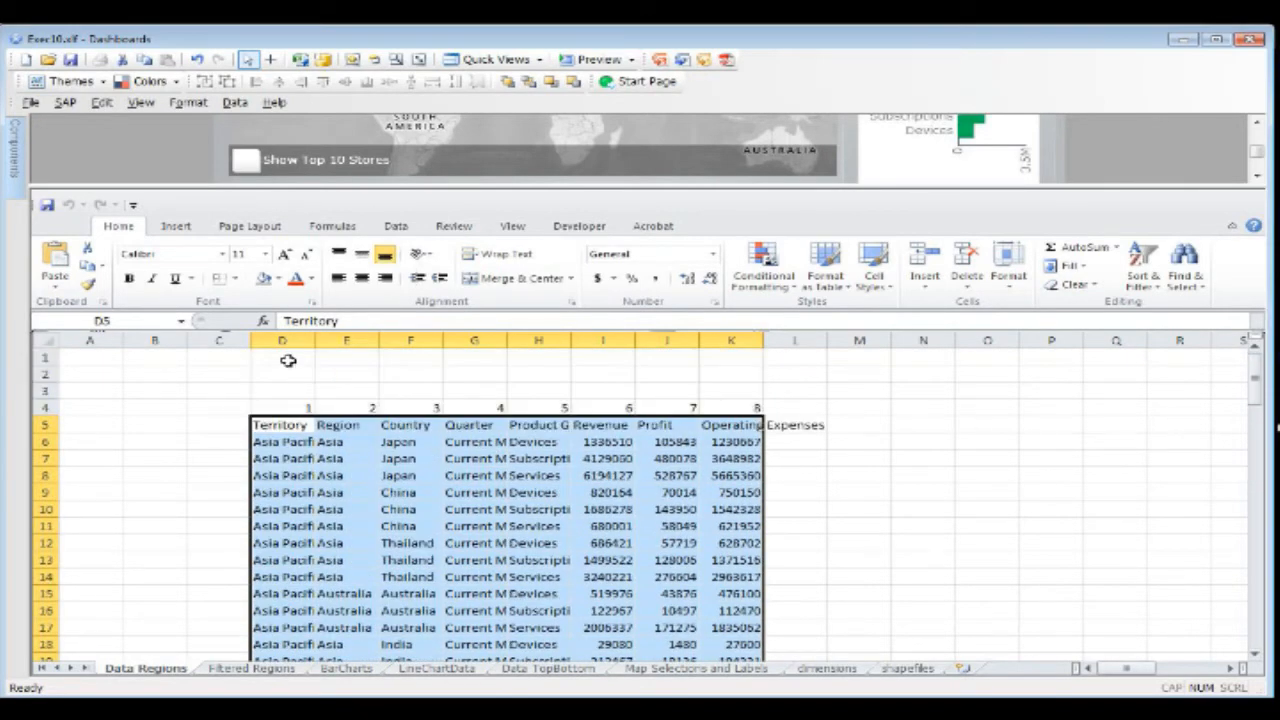
pyautogui.moveTo(314, 341); pyautogui.dragTo(521, 346)
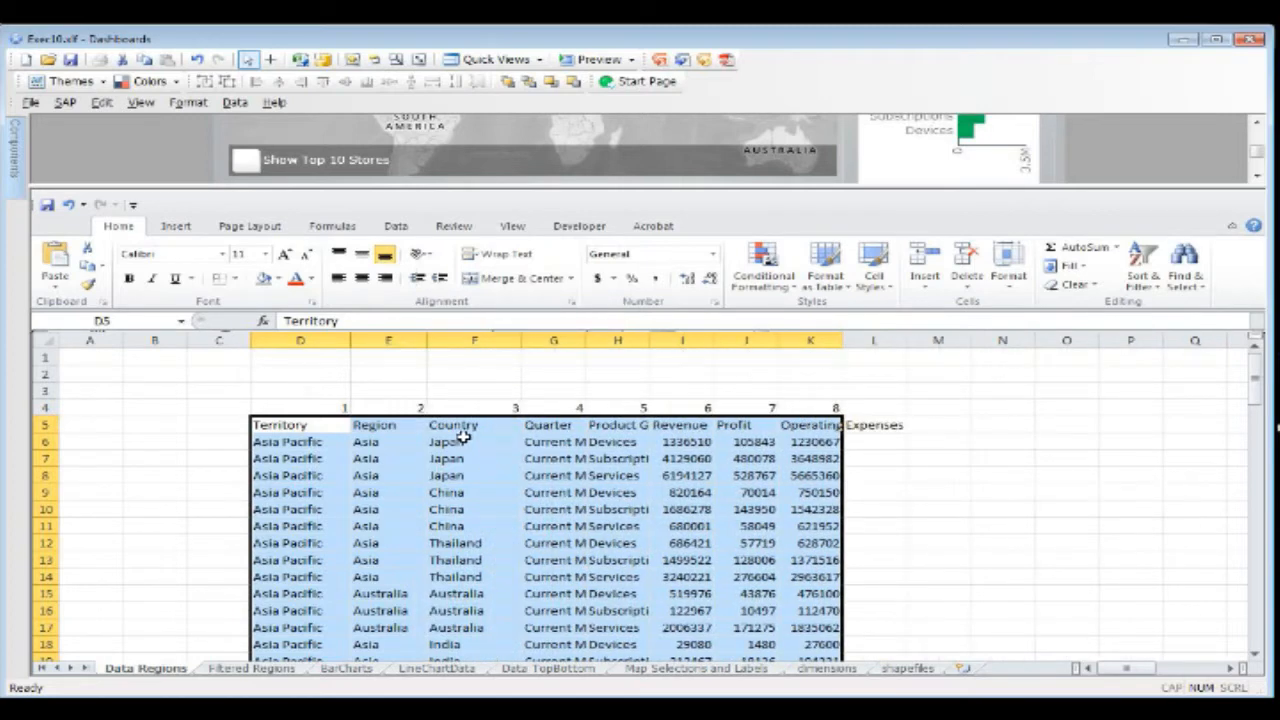
# Step: Examine the Country, Region and Territory columns of the Data Regions table, highlighting their entries from the header down
pyautogui.moveTo(458, 430); pyautogui.dragTo(475, 540)
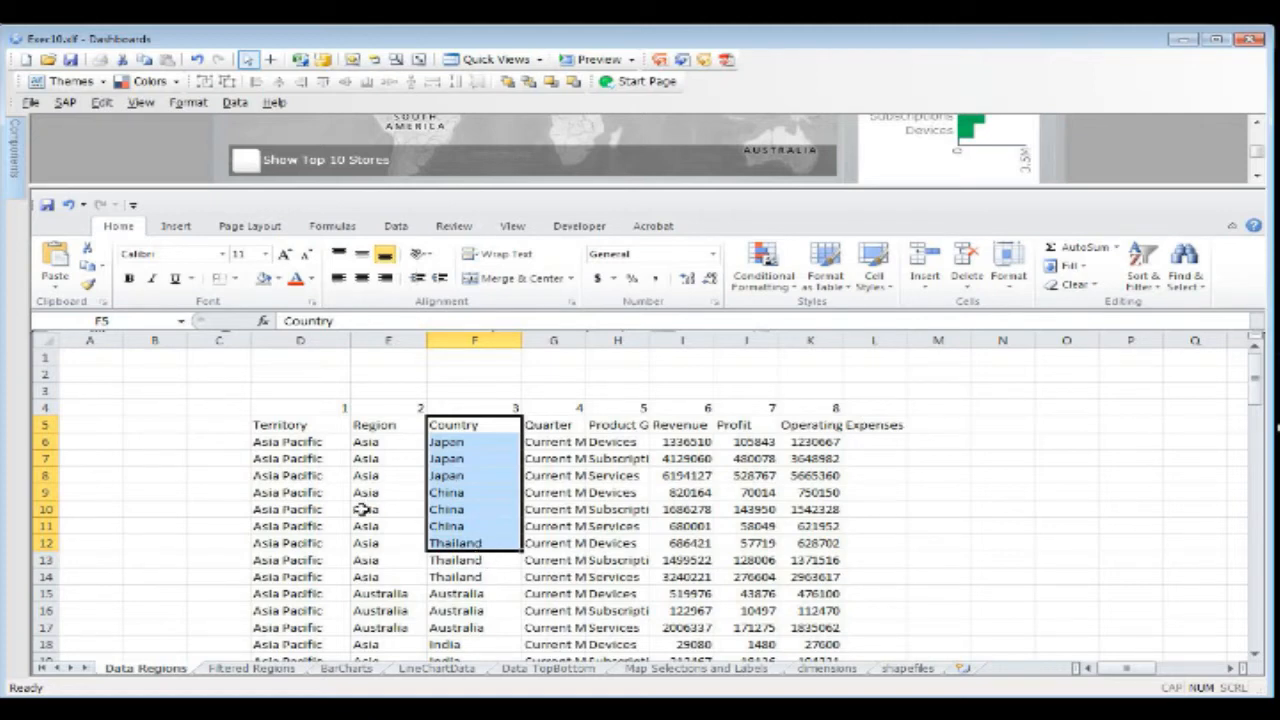
pyautogui.moveTo(490, 422); pyautogui.dragTo(514, 563)
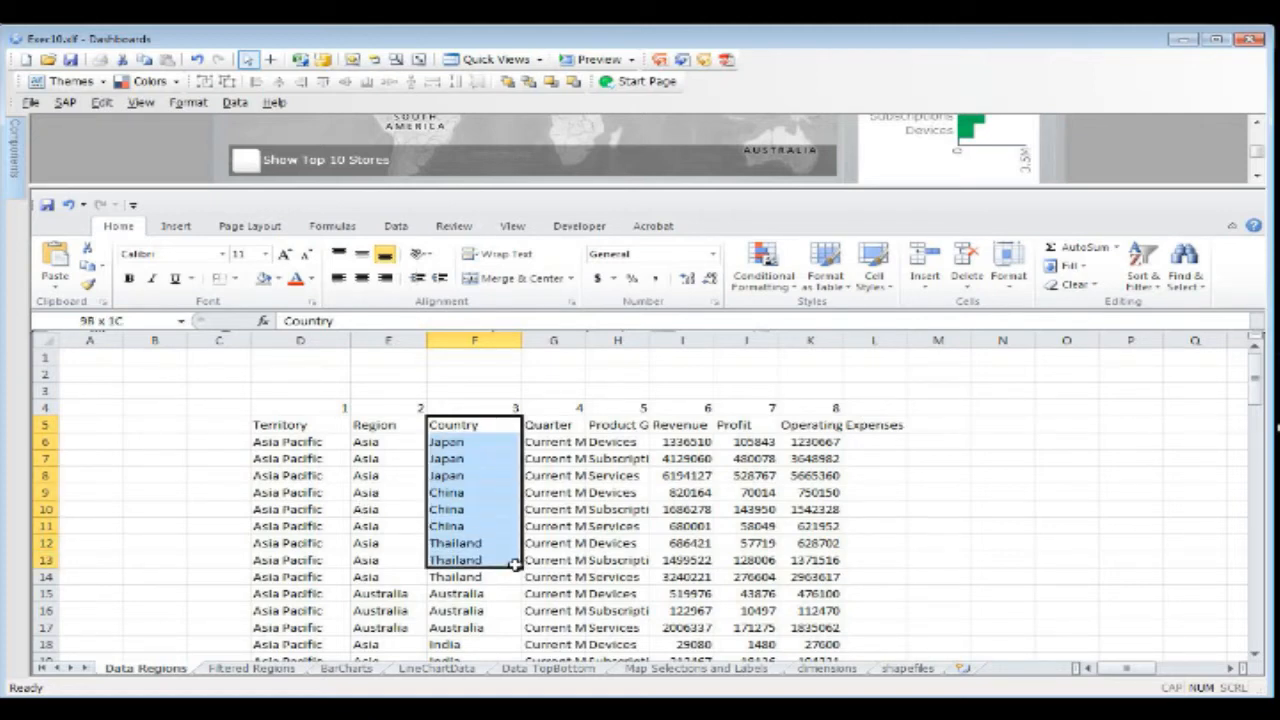
pyautogui.moveTo(468, 428); pyautogui.dragTo(473, 612)
pyautogui.moveTo(375, 424); pyautogui.dragTo(388, 609)
pyautogui.moveTo(276, 427); pyautogui.dragTo(316, 606)
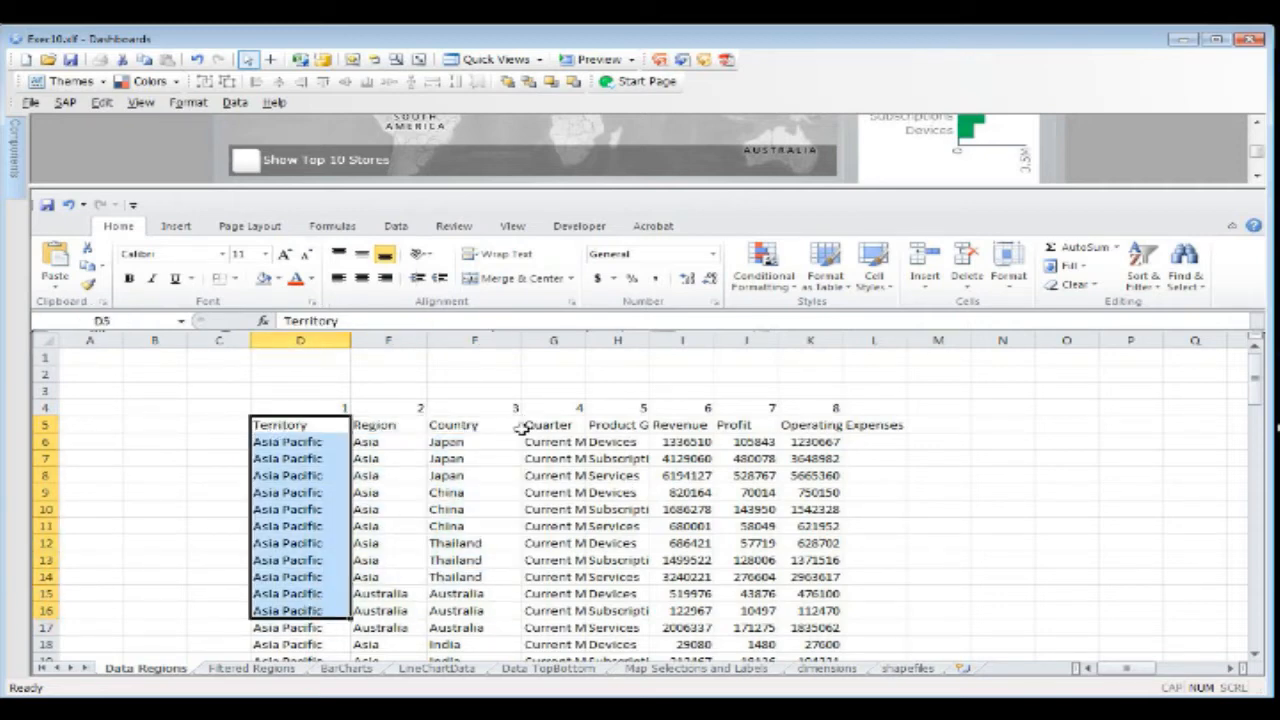
pyautogui.moveTo(452, 424); pyautogui.dragTo(460, 509)
pyautogui.moveTo(374, 425); pyautogui.dragTo(360, 540)
pyautogui.moveTo(292, 428); pyautogui.dragTo(300, 558)
pyautogui.moveTo(452, 425); pyautogui.dragTo(310, 595)
# Step: Widen the Quarter column and review its entries along the Data Regions table
pyautogui.moveTo(586, 340); pyautogui.dragTo(620, 340)
pyautogui.scroll(-17, 580, 468)
pyautogui.scroll(3, 578, 463)
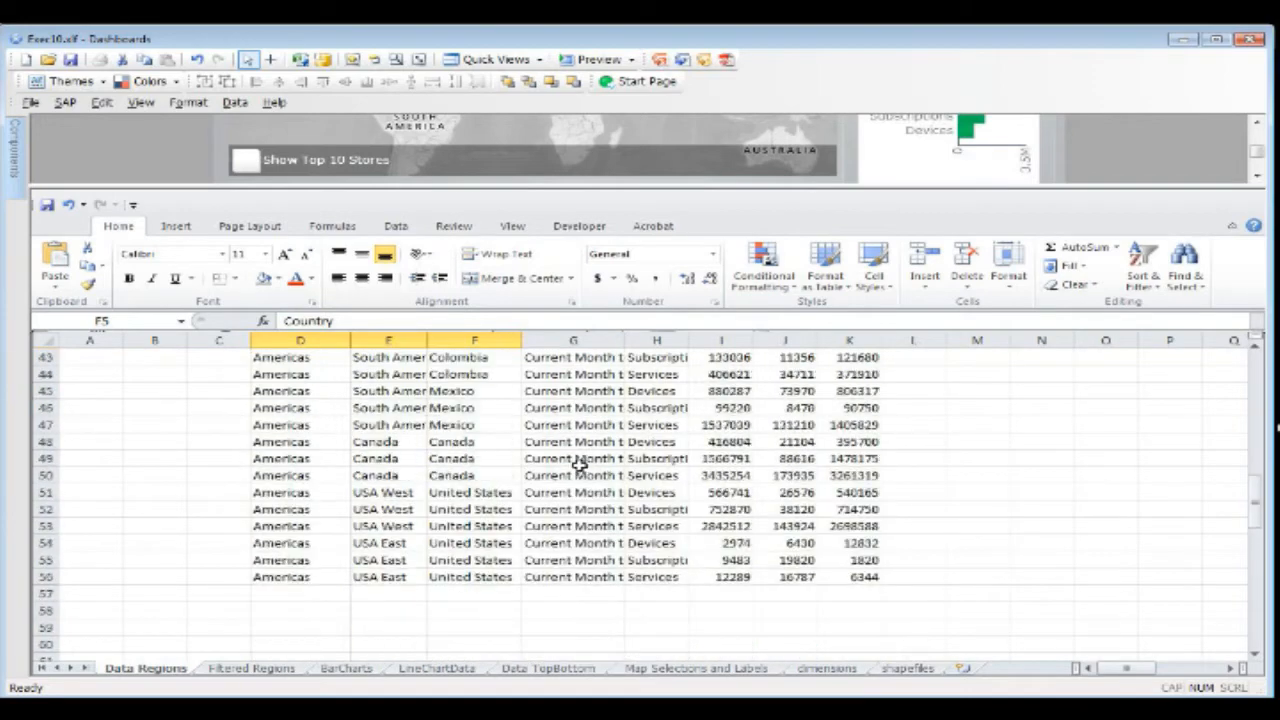
pyautogui.scroll(14, 579, 463)
pyautogui.moveTo(548, 426); pyautogui.dragTo(583, 587)
pyautogui.click(578, 442)
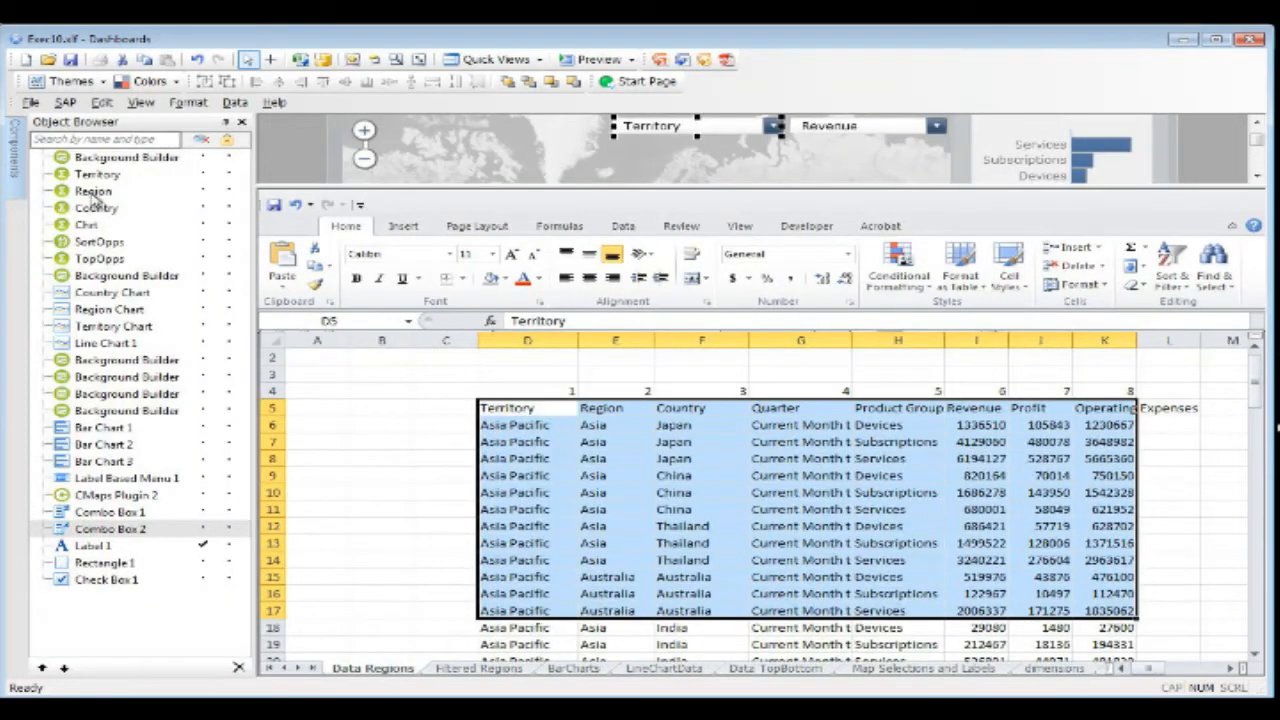
# Step: Look through the Data Regions rows and open the properties of the Territory component
pyautogui.scroll(-13, 535, 437)
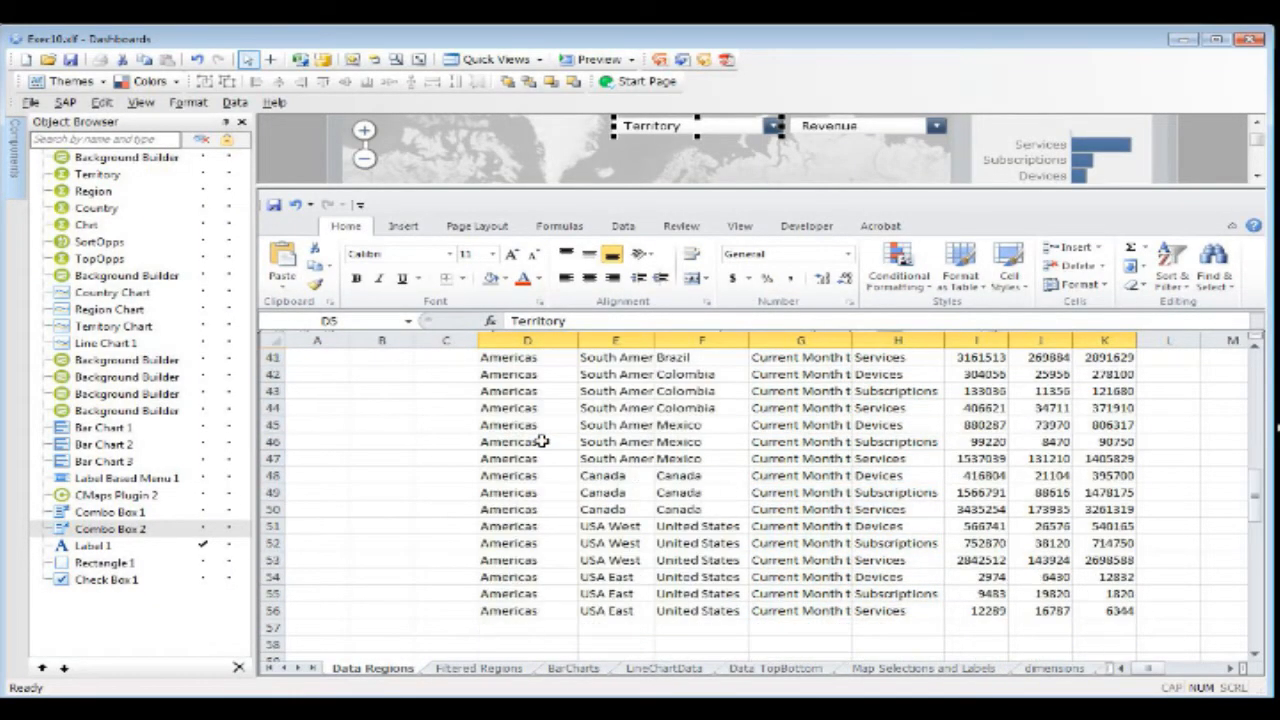
pyautogui.scroll(7, 537, 436)
pyautogui.scroll(6, 537, 436)
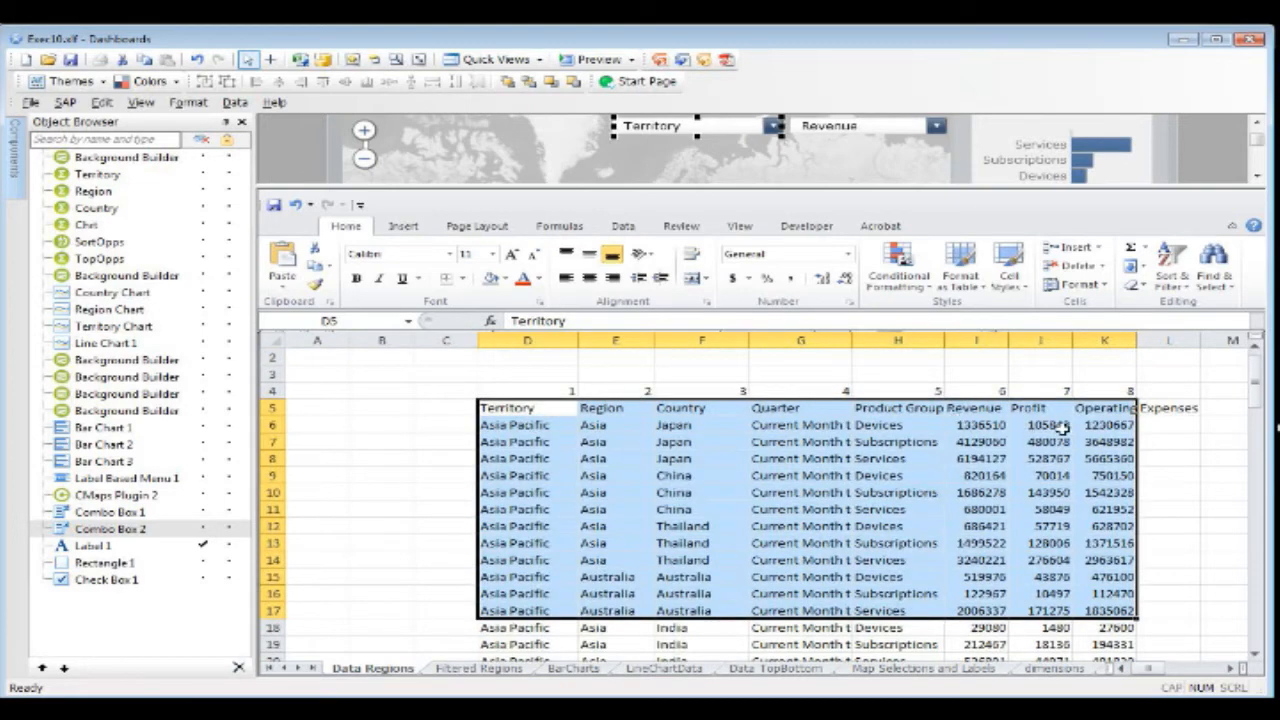
pyautogui.doubleClick(63, 174)
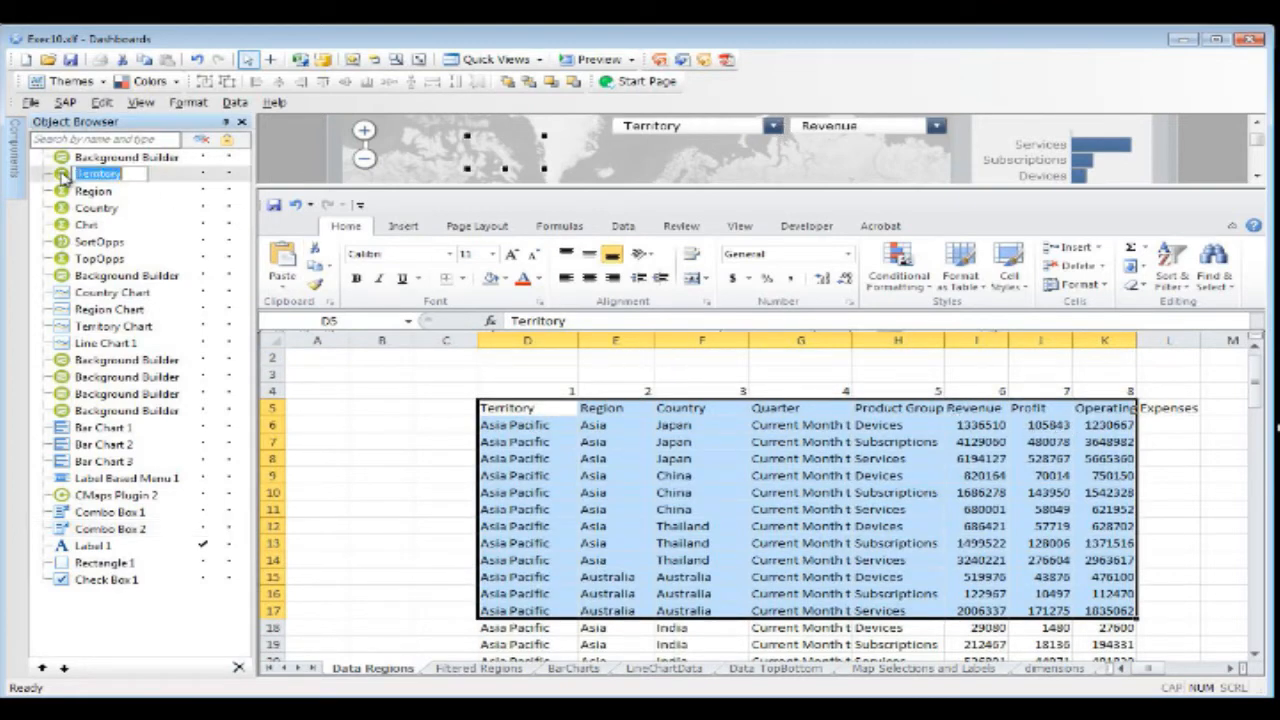
pyautogui.rightClick(63, 174)
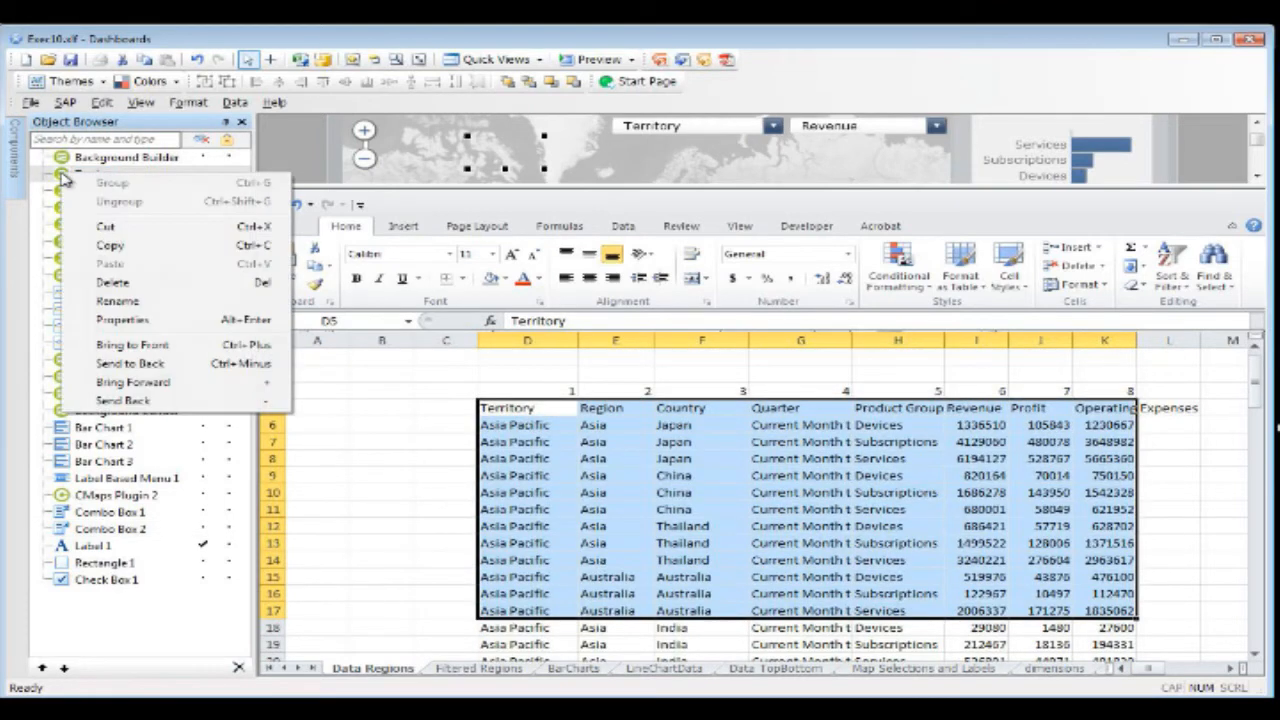
pyautogui.click(193, 322)
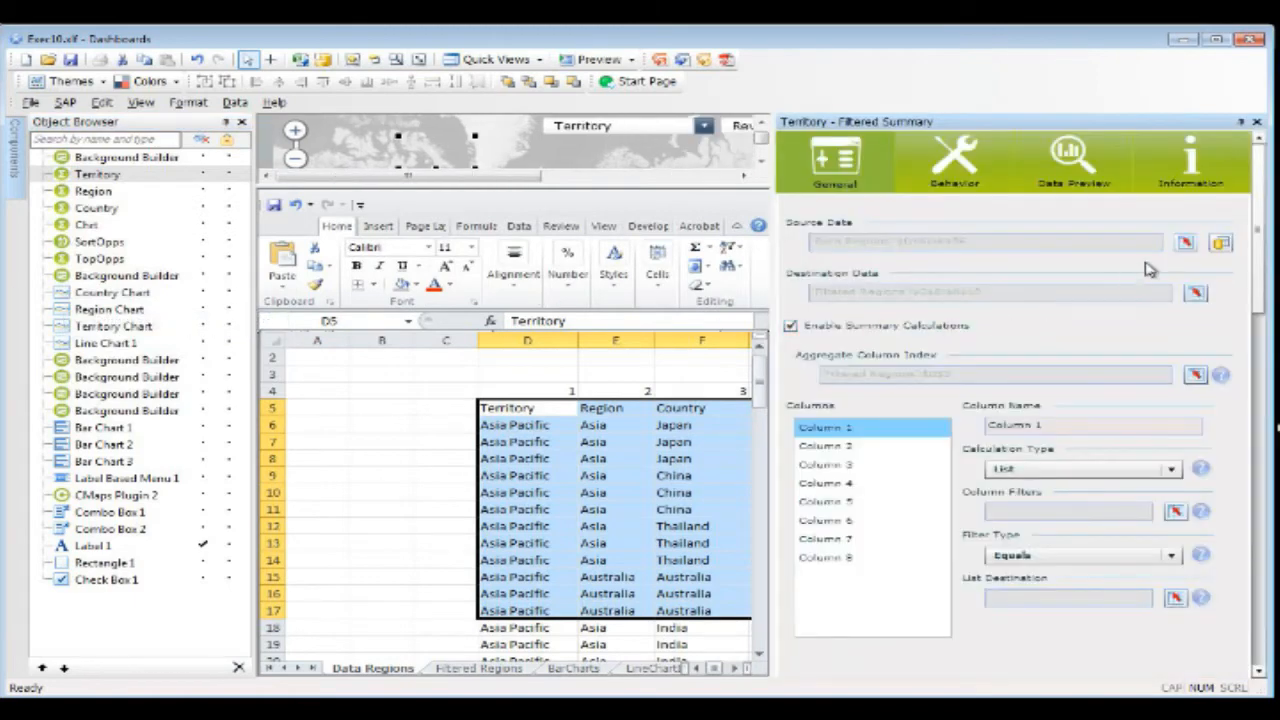
# Step: Check which cell range the Territory component uses as its source data
pyautogui.click(1185, 245)
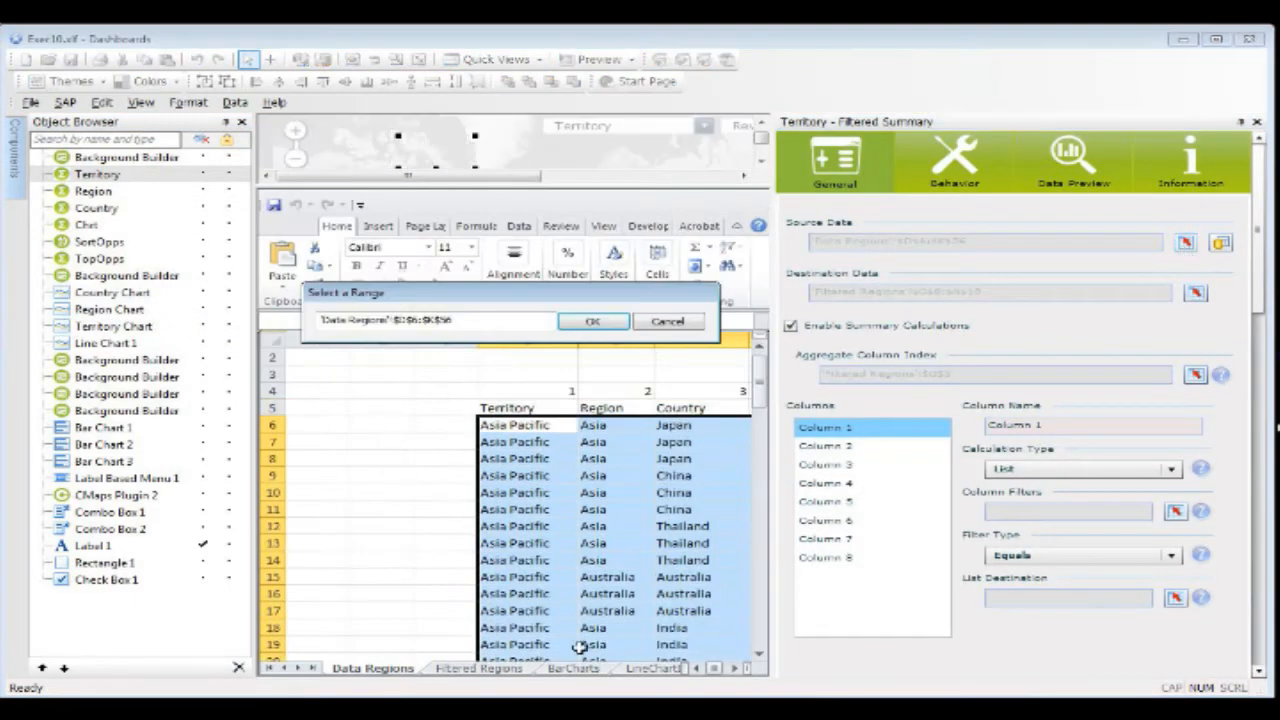
pyautogui.click(734, 667)
pyautogui.click(734, 667)
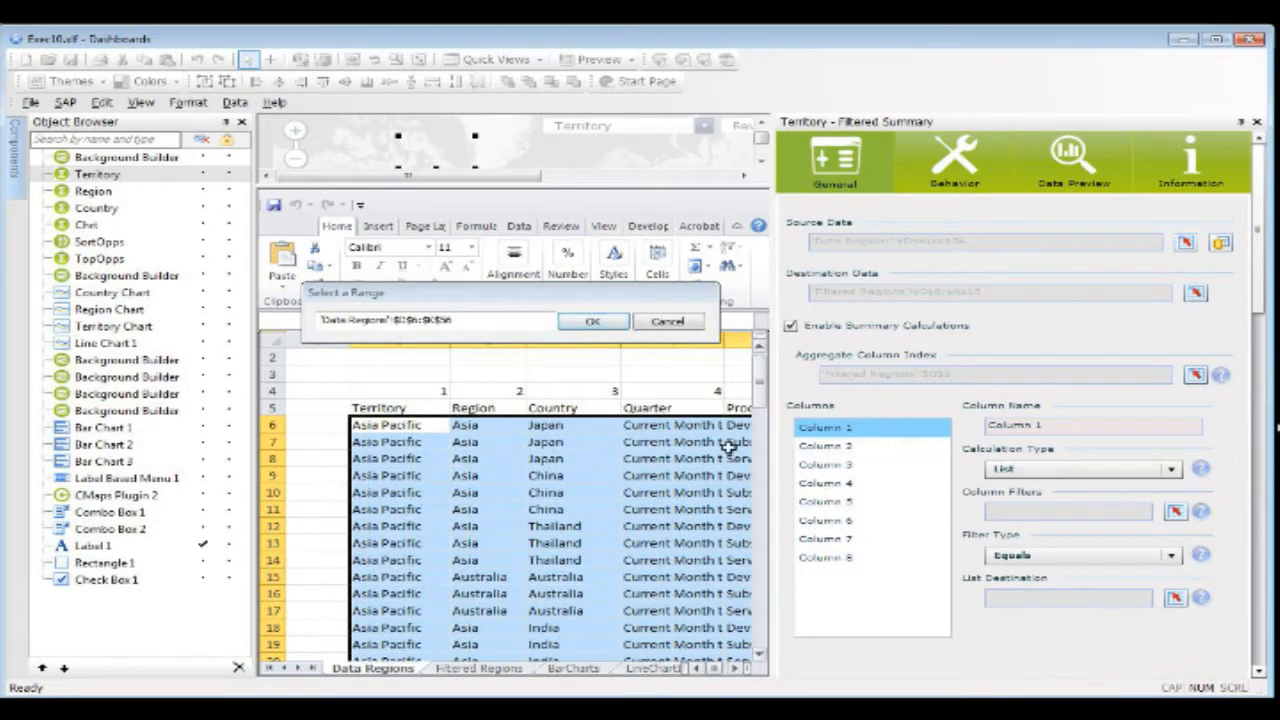
pyautogui.click(670, 321)
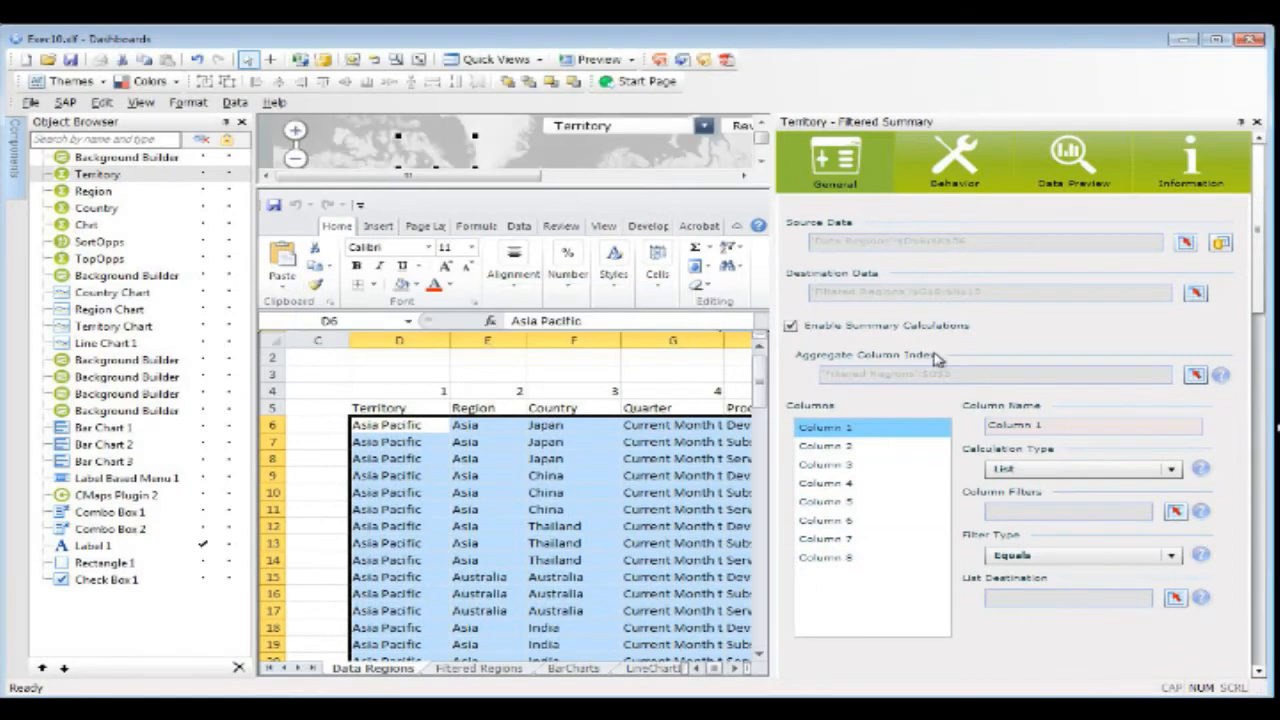
# Step: Check the Territory component's destination data range on the Filtered Regions sheet and look across its columns
pyautogui.click(1195, 292)
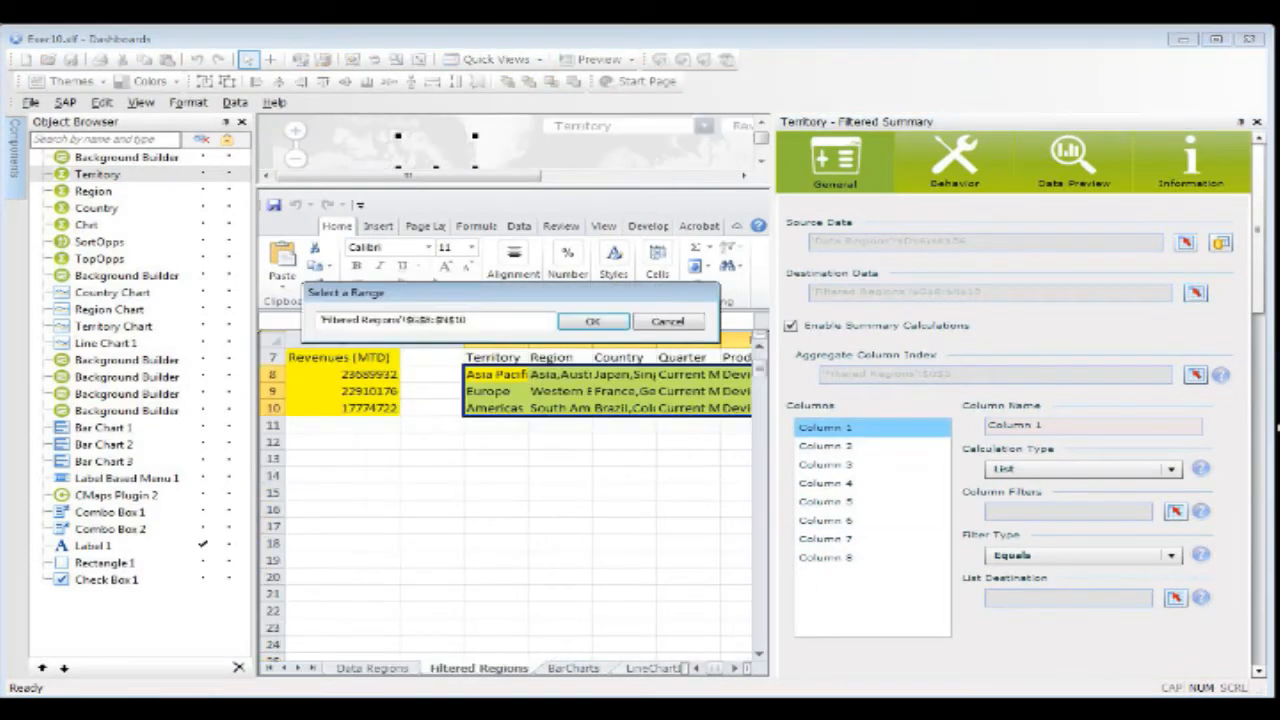
pyautogui.click(734, 667)
pyautogui.click(734, 667)
pyautogui.click(734, 667)
pyautogui.click(734, 667)
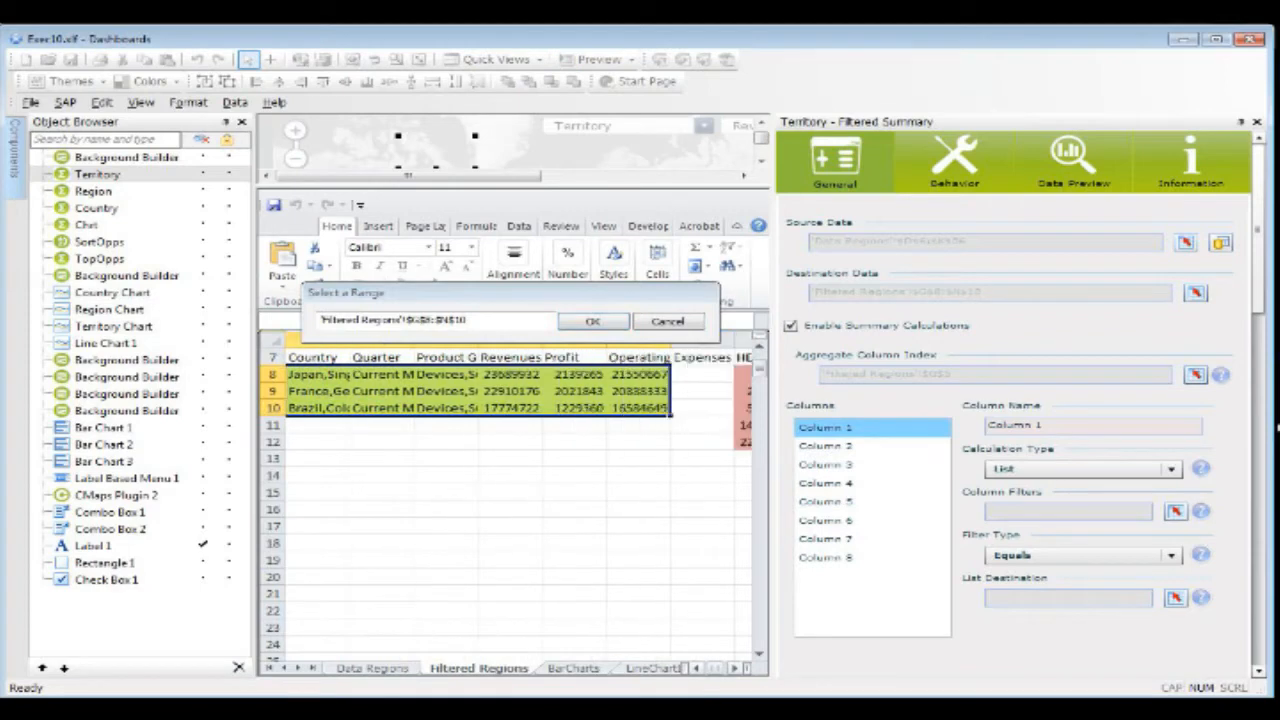
pyautogui.click(697, 667)
pyautogui.click(697, 667)
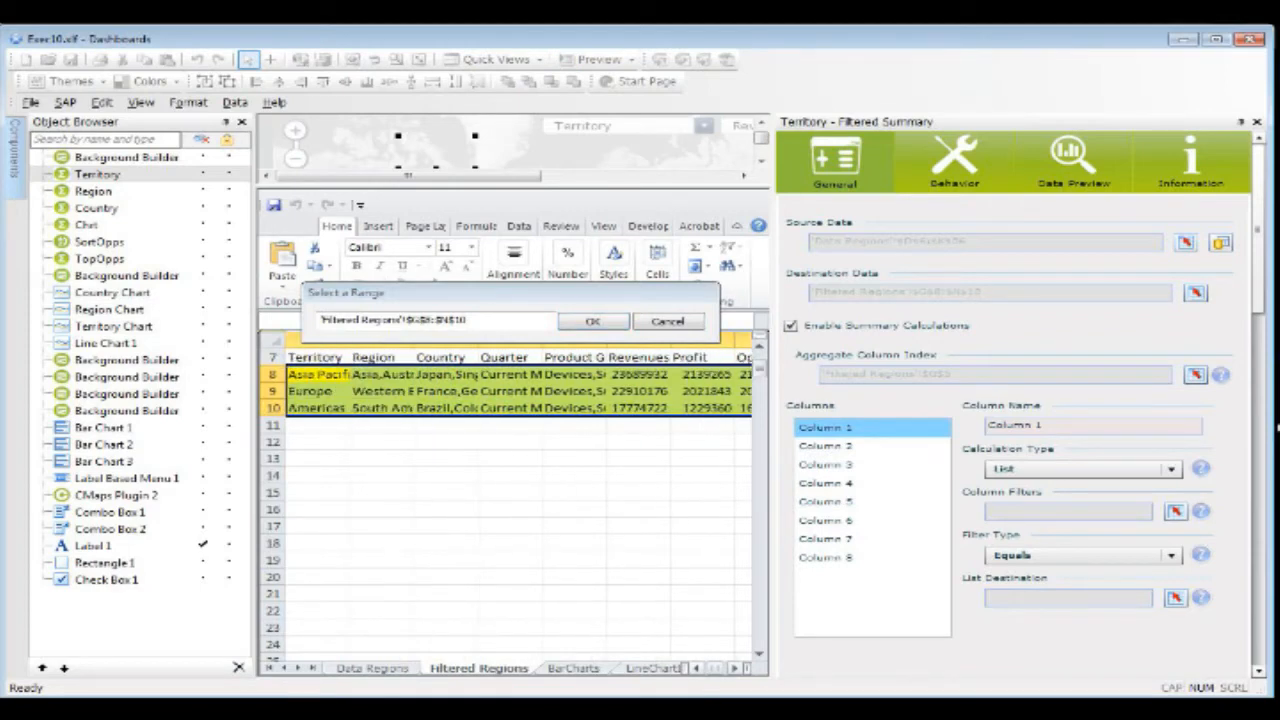
pyautogui.click(699, 323)
# Step: Generate a data preview of the Territory component's summarized output
pyautogui.click(1072, 160)
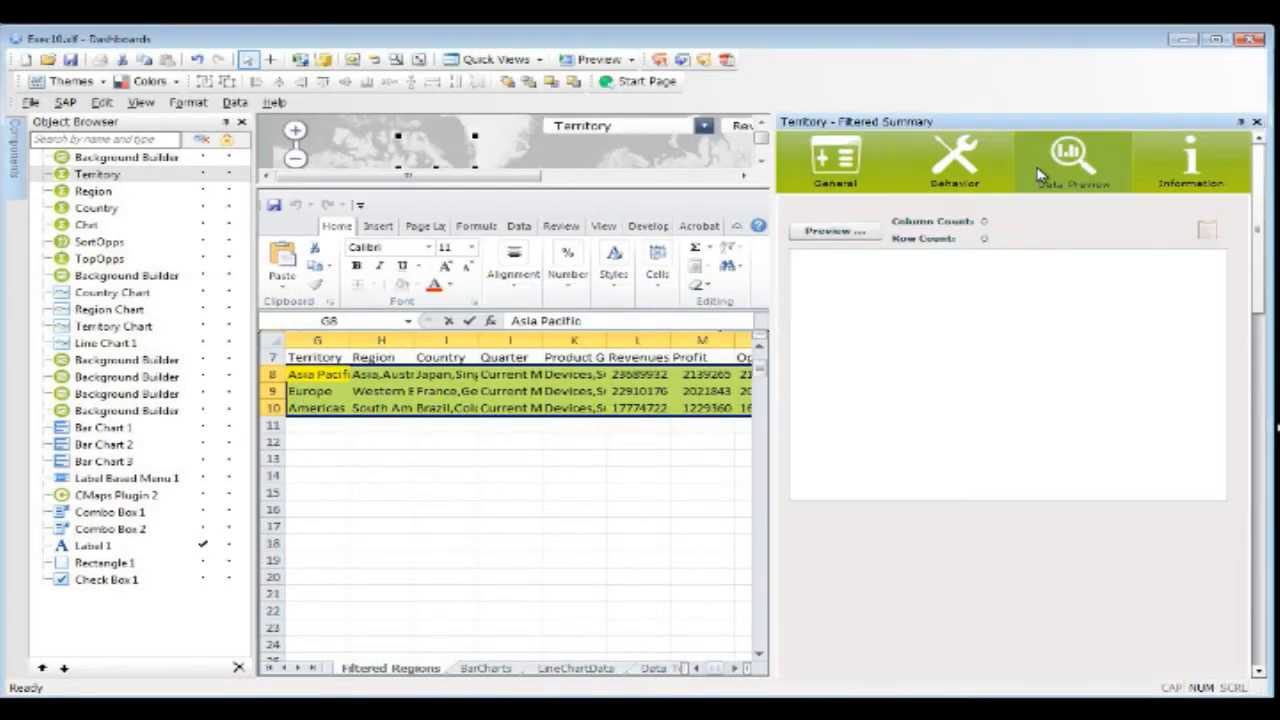
pyautogui.click(840, 231)
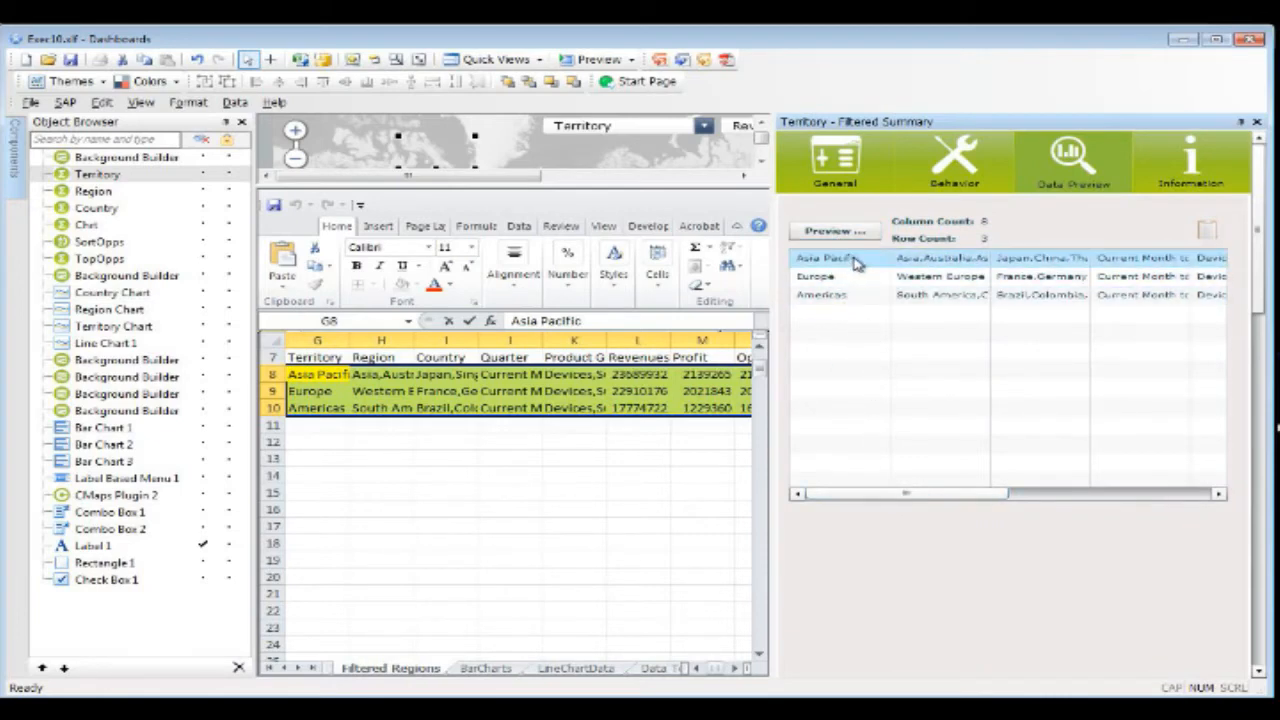
pyautogui.moveTo(951, 497)
pyautogui.mouseDown()
pyautogui.moveTo(1151, 506)
pyautogui.moveTo(952, 512)
pyautogui.mouseUp()
# Step: Return to the Territory component's general settings and check the cell that supplies its aggregate column index
pyautogui.click(835, 185)
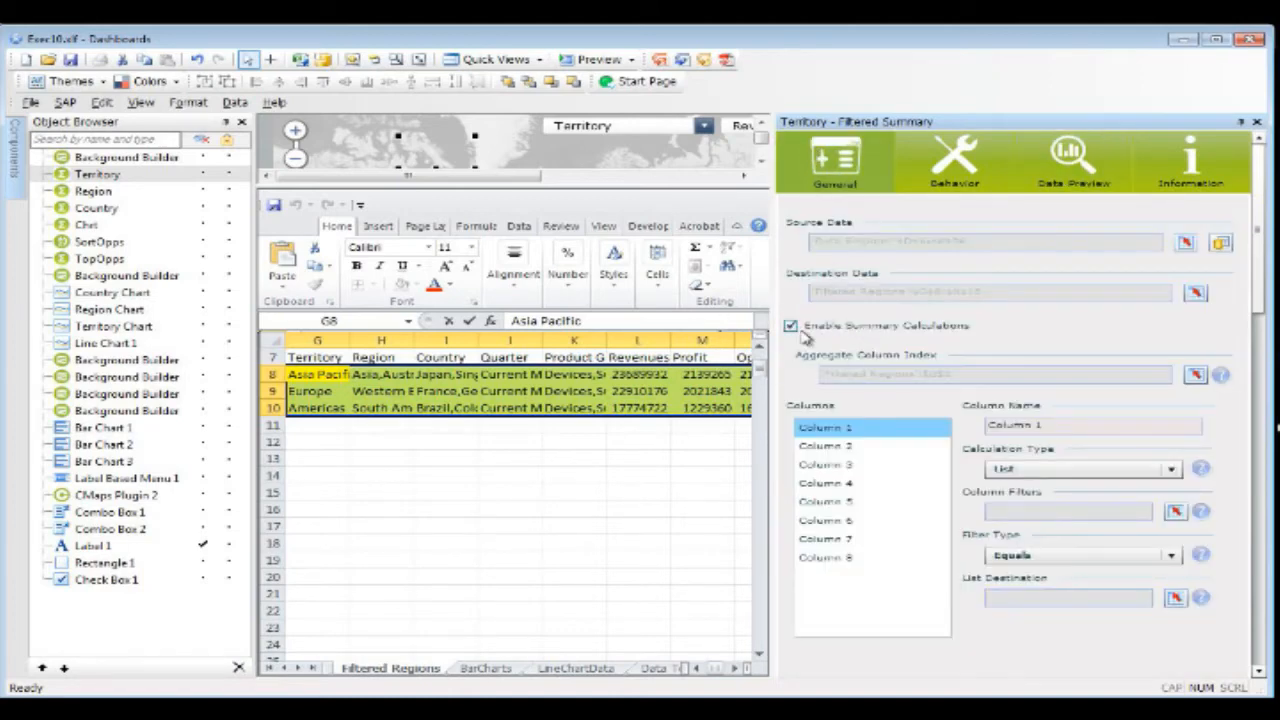
pyautogui.click(1192, 374)
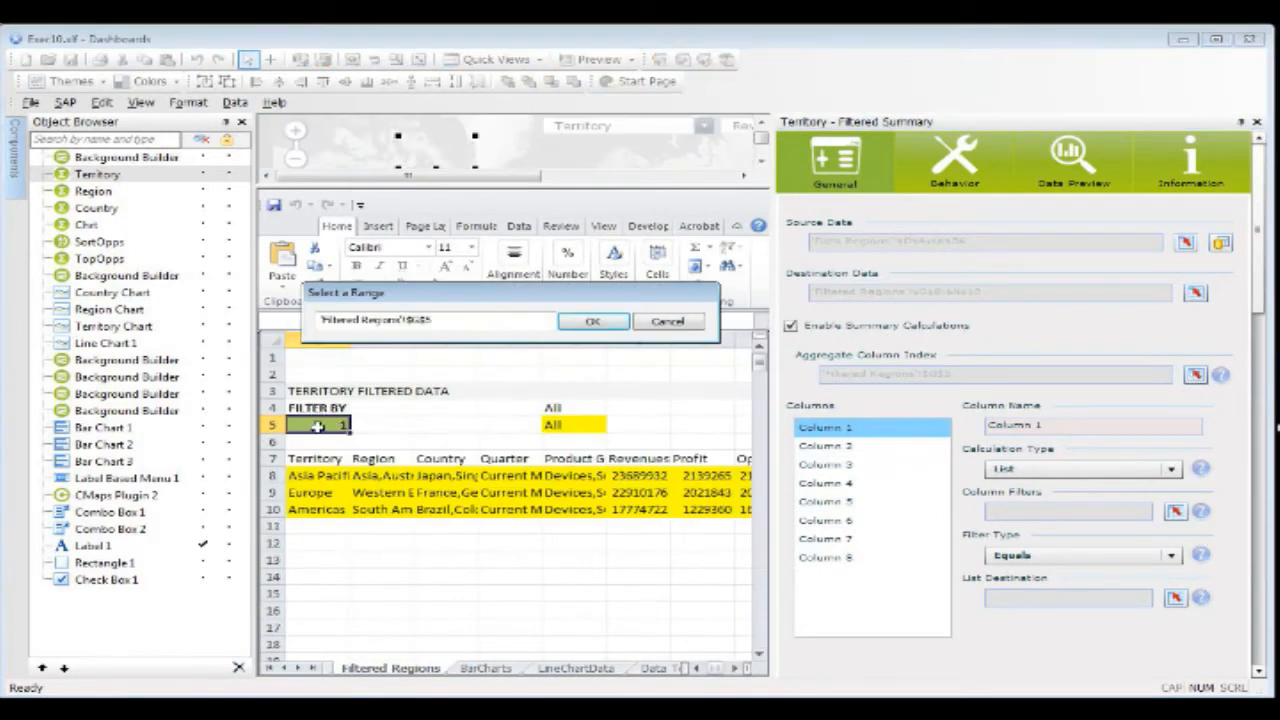
pyautogui.click(668, 321)
# Step: Go through the Territory component's columns to Column 5 and check the cell used as its column filter
pyautogui.click(848, 445)
pyautogui.click(848, 464)
pyautogui.click(849, 483)
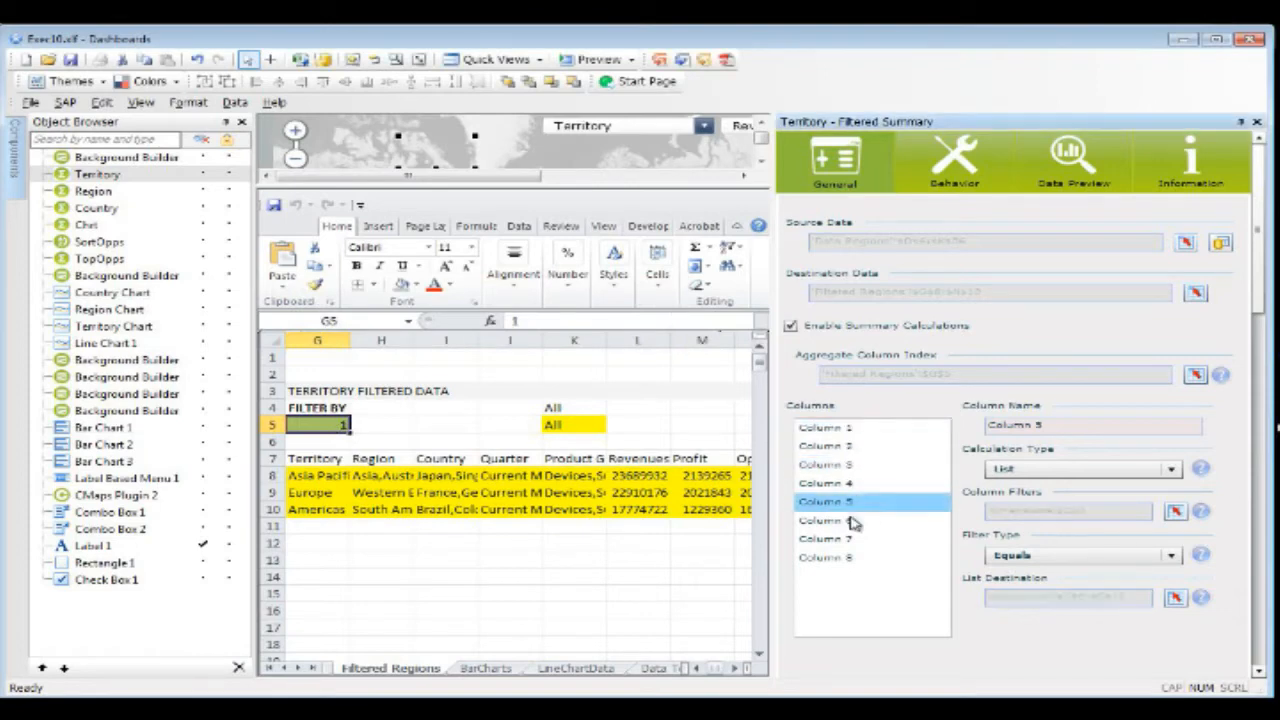
pyautogui.click(850, 501)
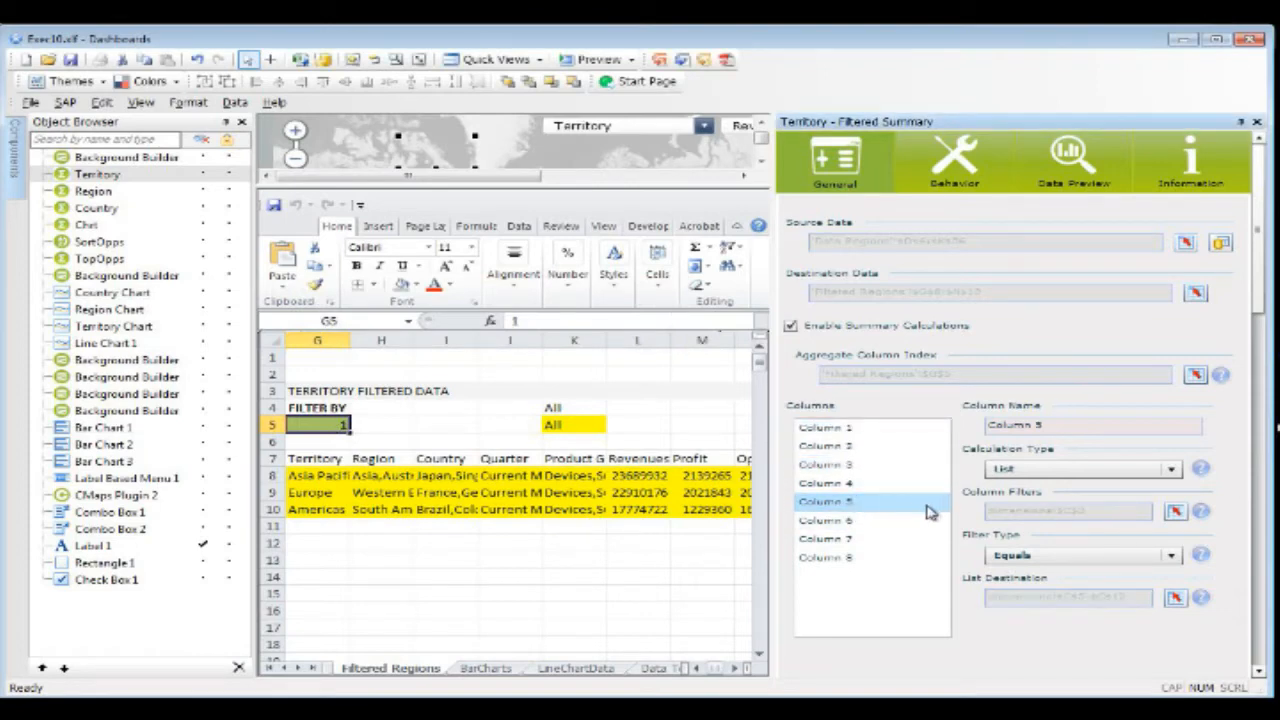
pyautogui.click(1174, 511)
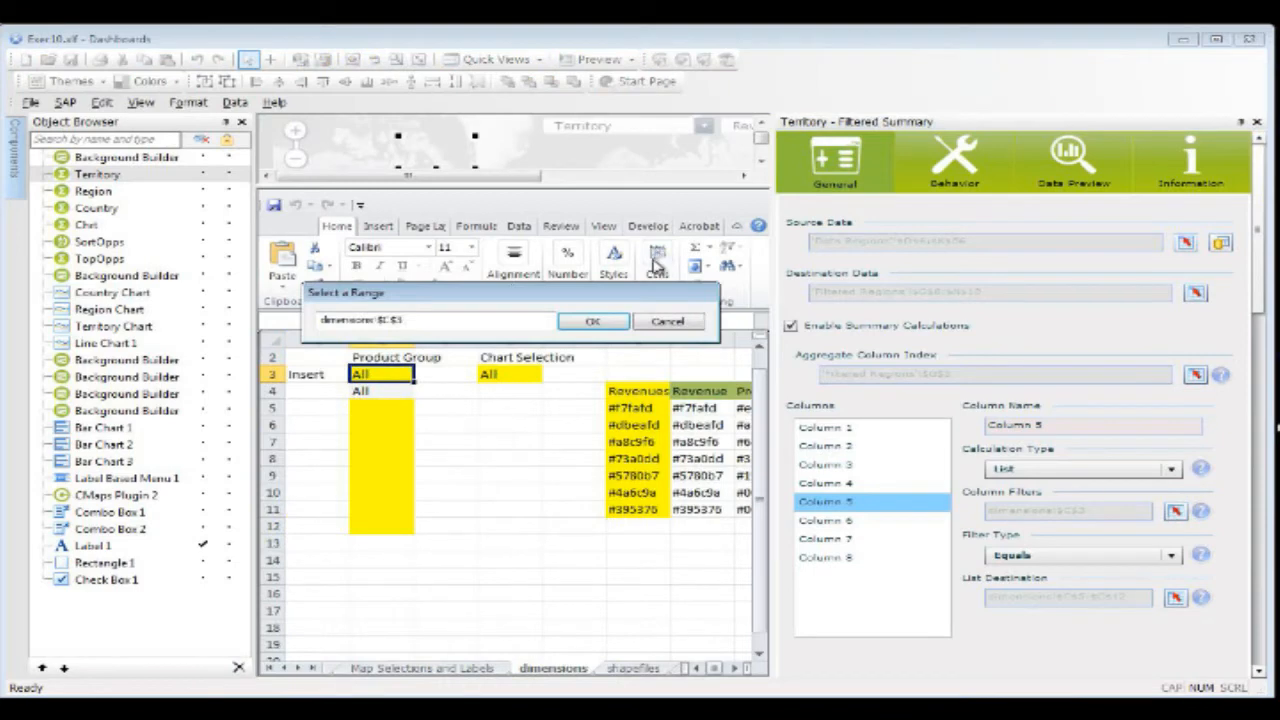
pyautogui.click(680, 324)
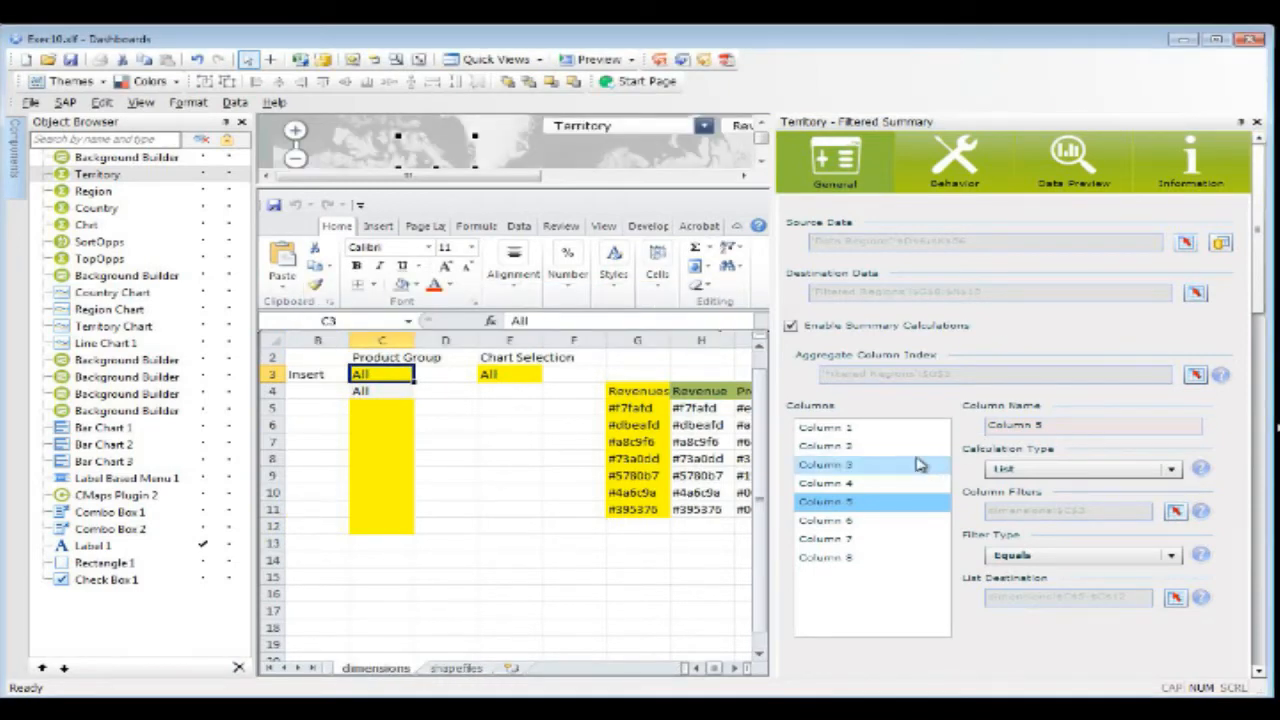
# Step: Generate a data preview of the Region component's summarized output
pyautogui.click(108, 192)
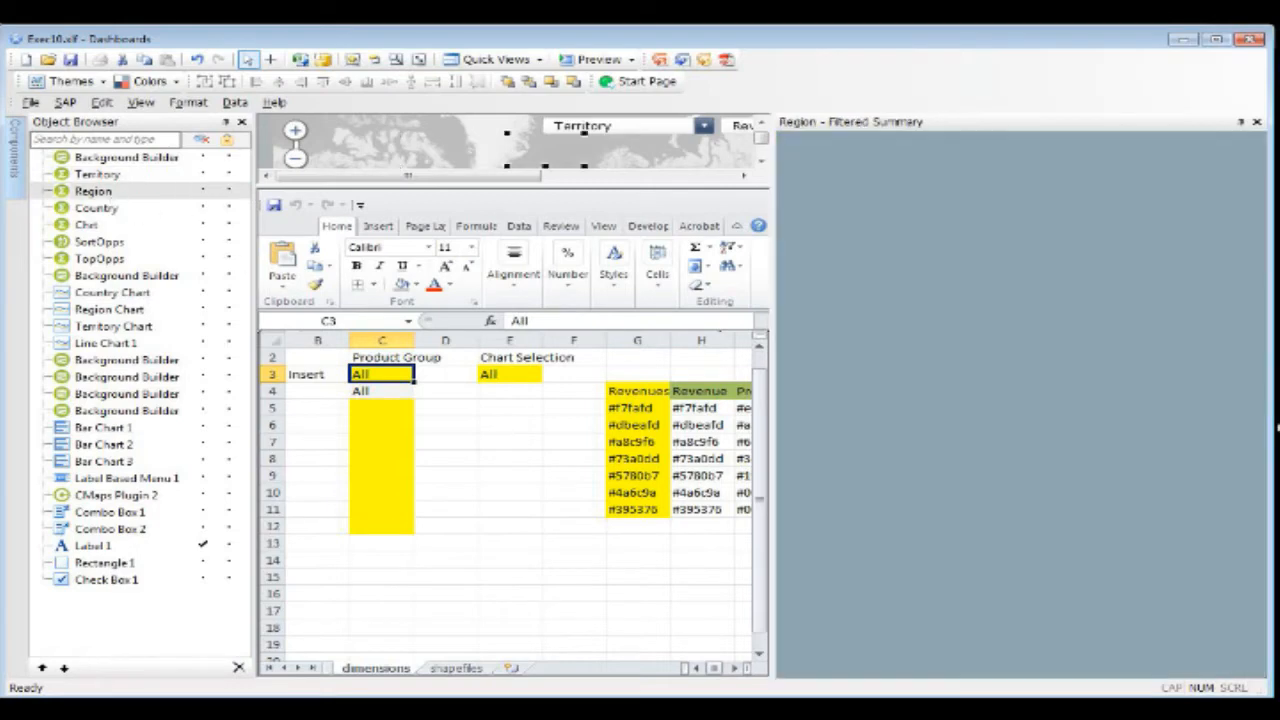
pyautogui.click(1065, 190)
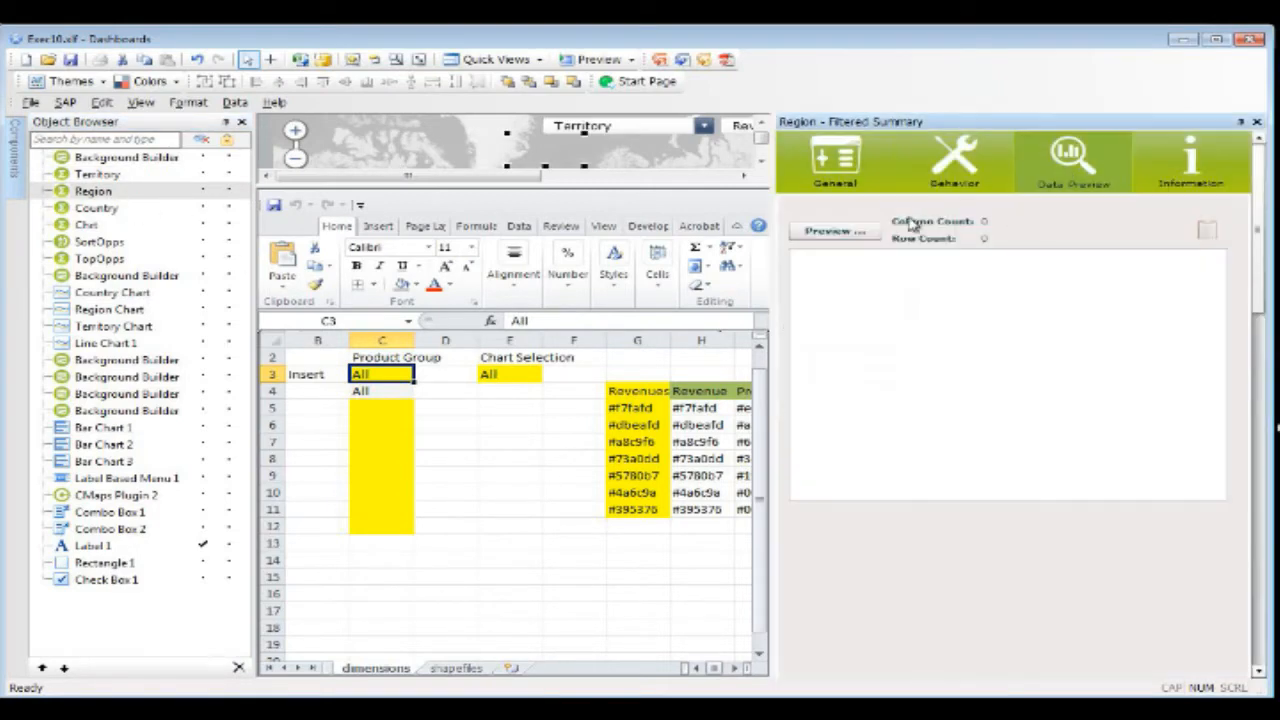
pyautogui.click(830, 230)
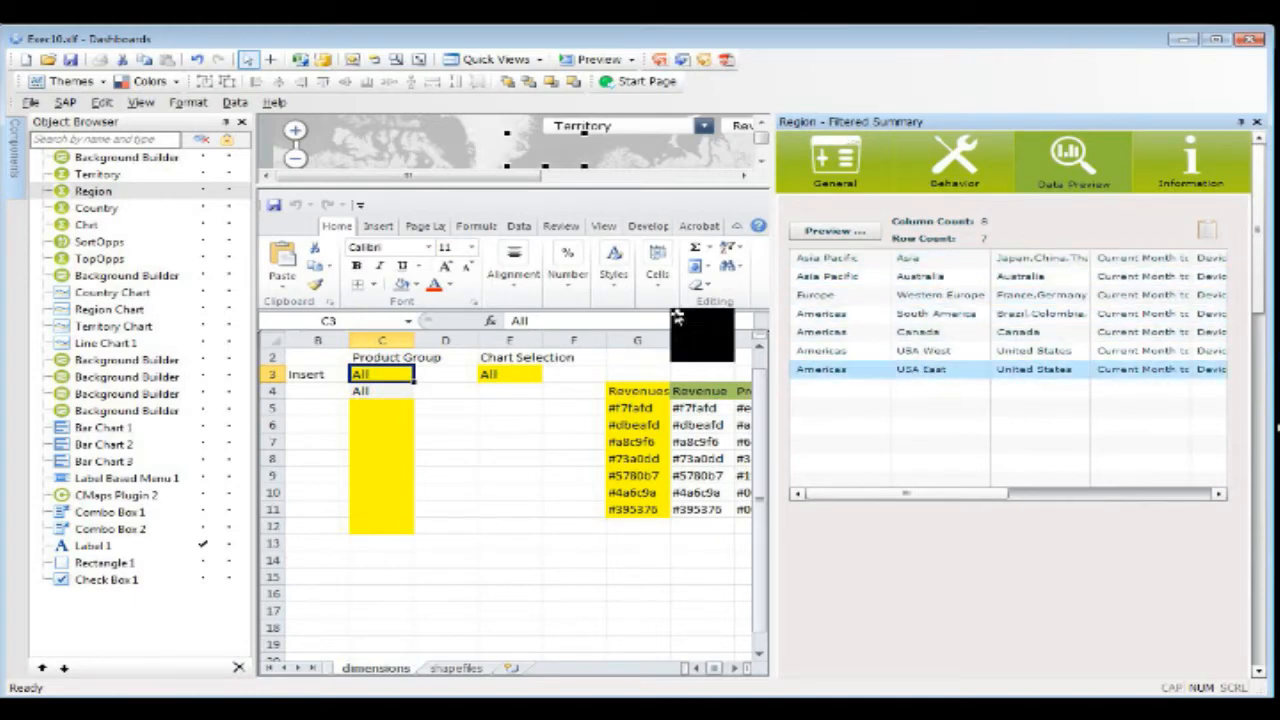
# Step: Generate a data preview of the Country component's summarized output and look through its rows to the end
pyautogui.click(85, 209)
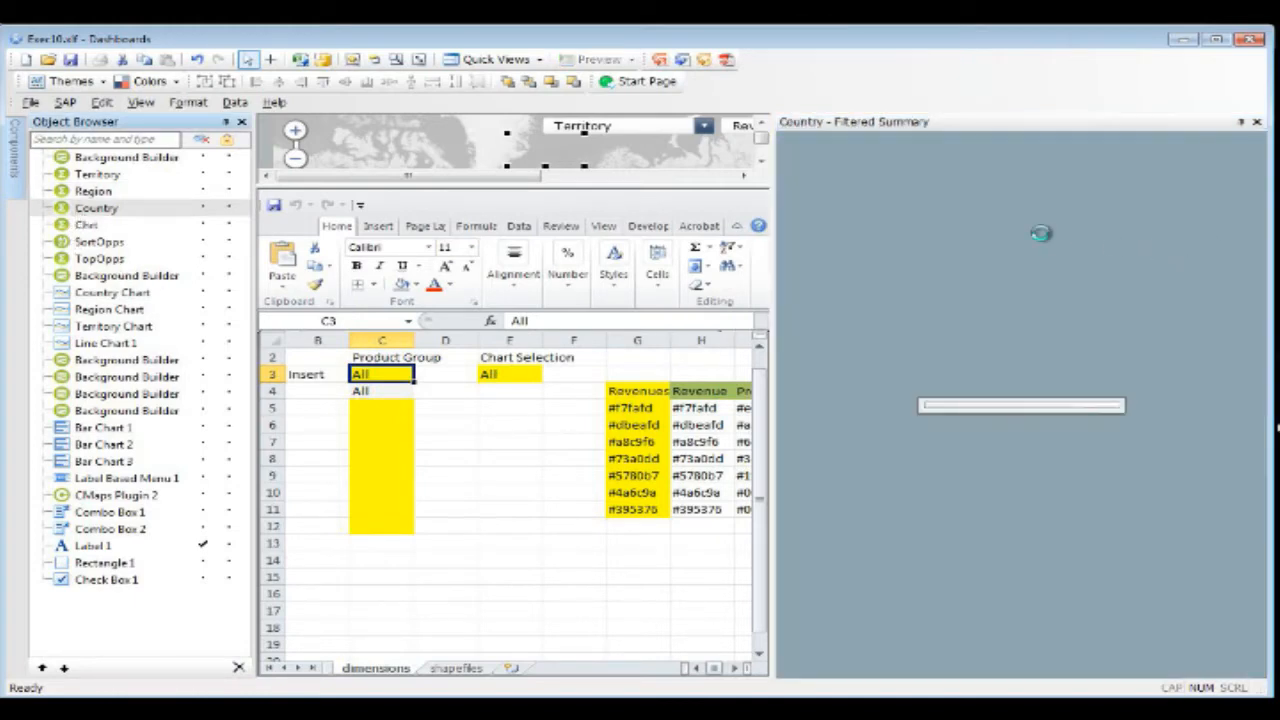
pyautogui.click(1063, 180)
pyautogui.click(865, 233)
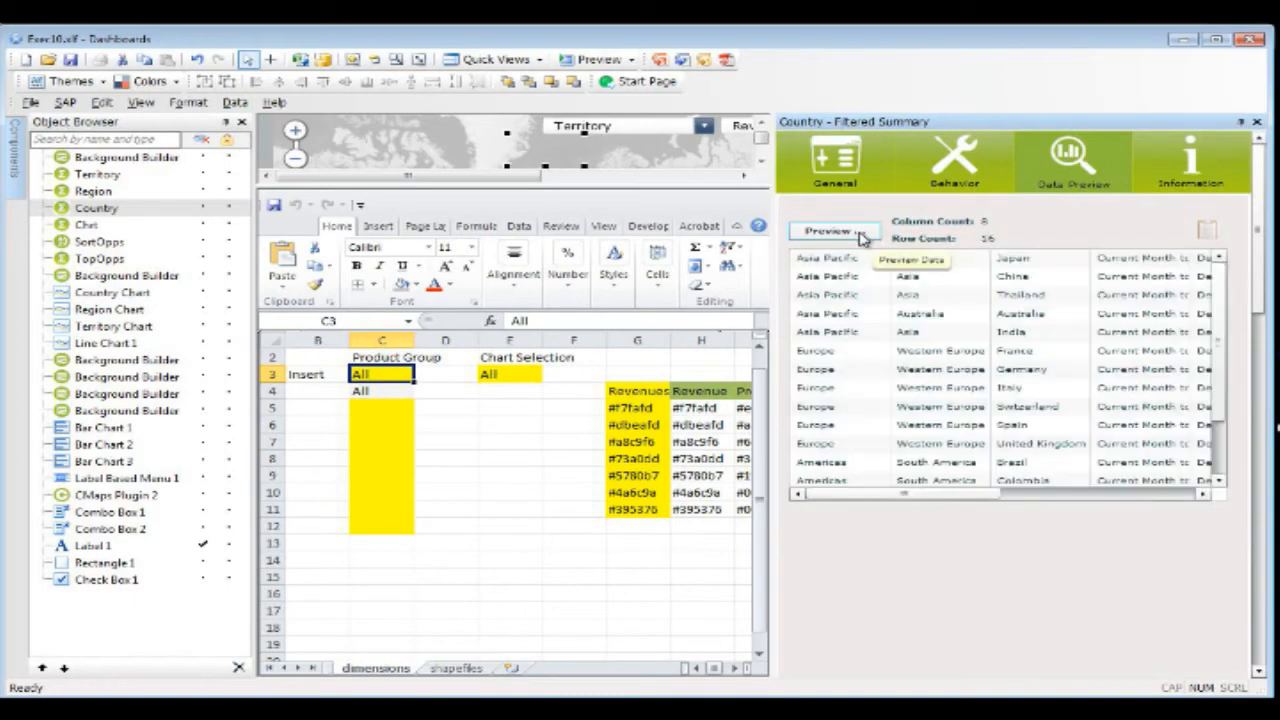
pyautogui.moveTo(1218, 330); pyautogui.dragTo(1218, 390)
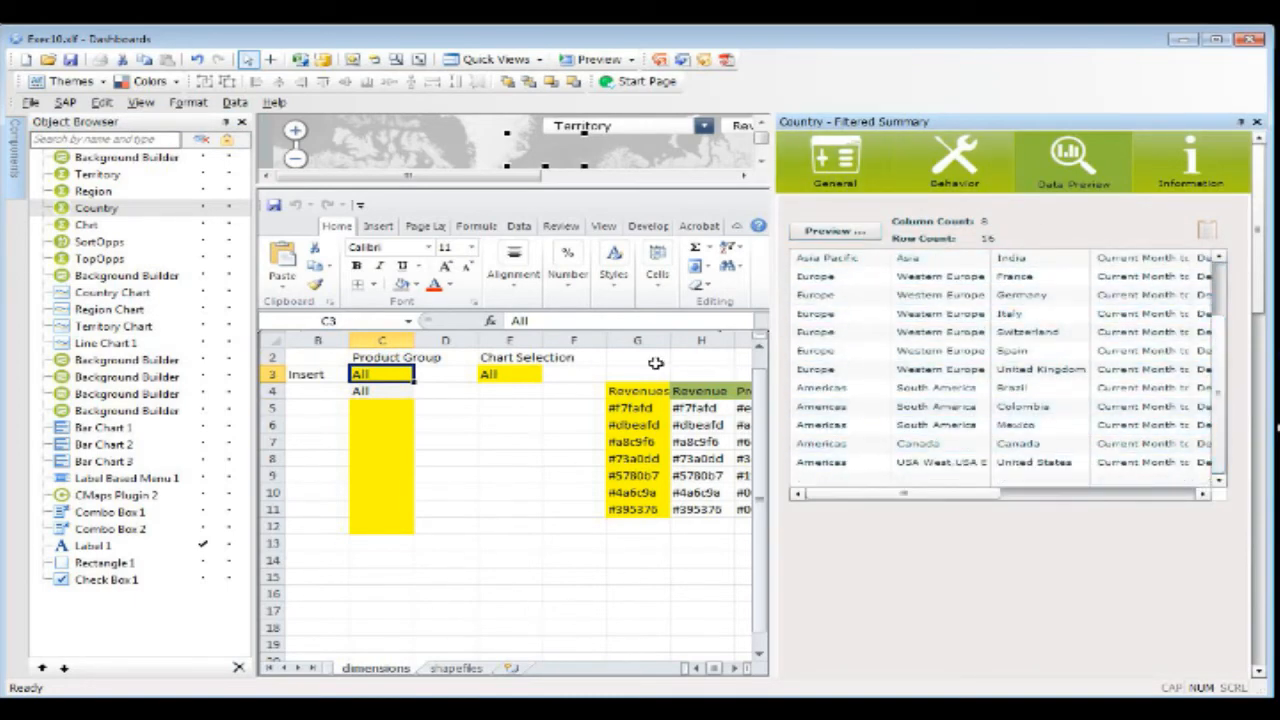
# Step: Switch the workspace to show only the spreadsheet and bring up the Filtered Regions sheet
pyautogui.click(512, 62)
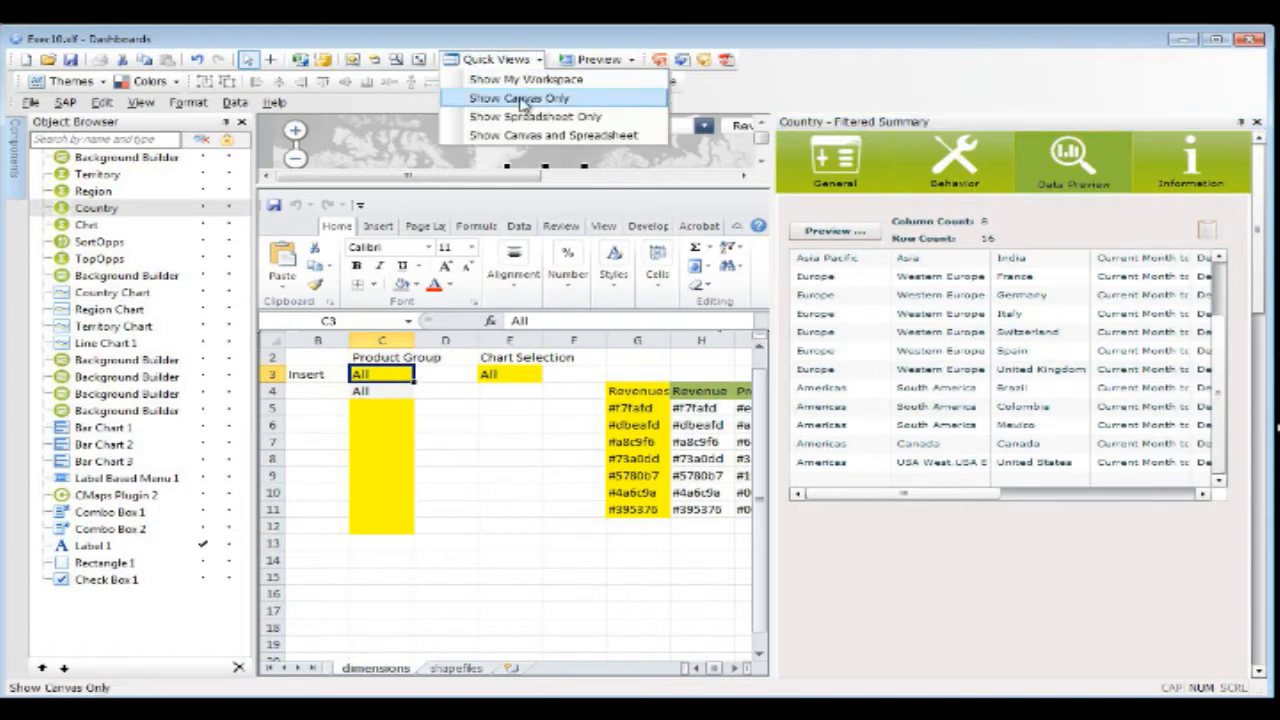
pyautogui.click(537, 117)
pyautogui.click(530, 458)
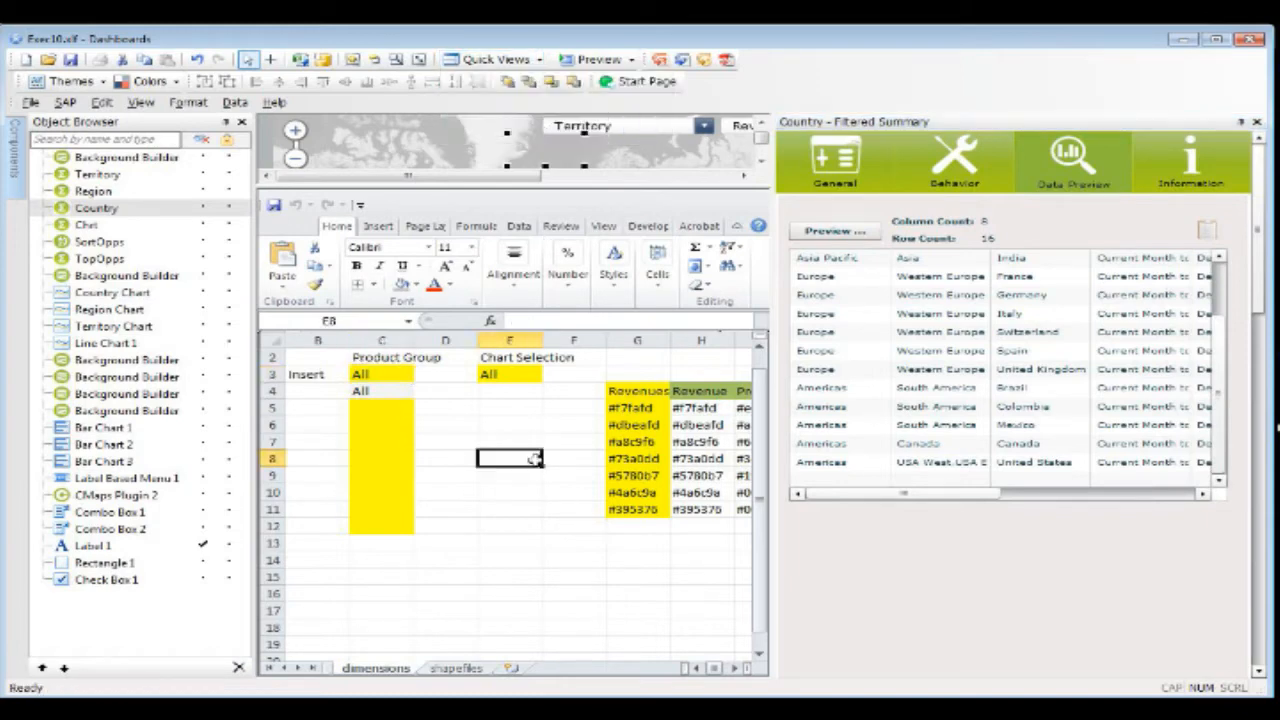
pyautogui.click(497, 60)
pyautogui.click(523, 133)
pyautogui.click(522, 60)
pyautogui.click(535, 116)
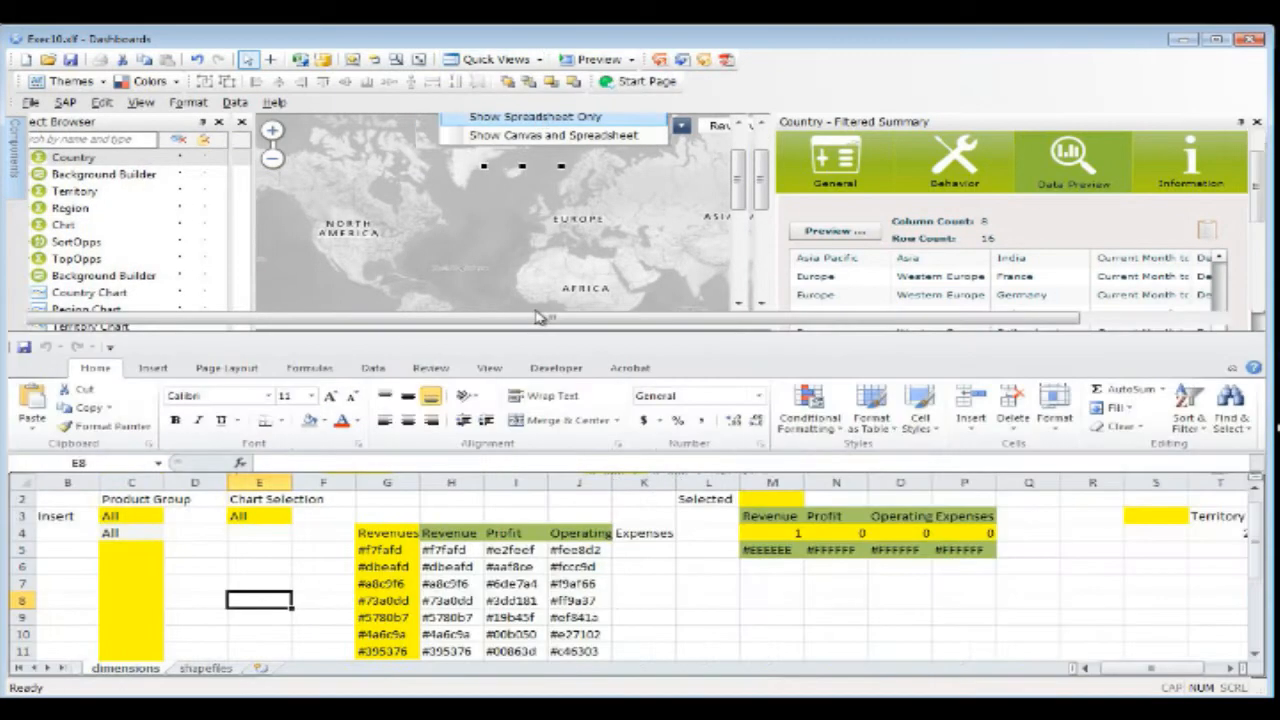
pyautogui.click(18, 668)
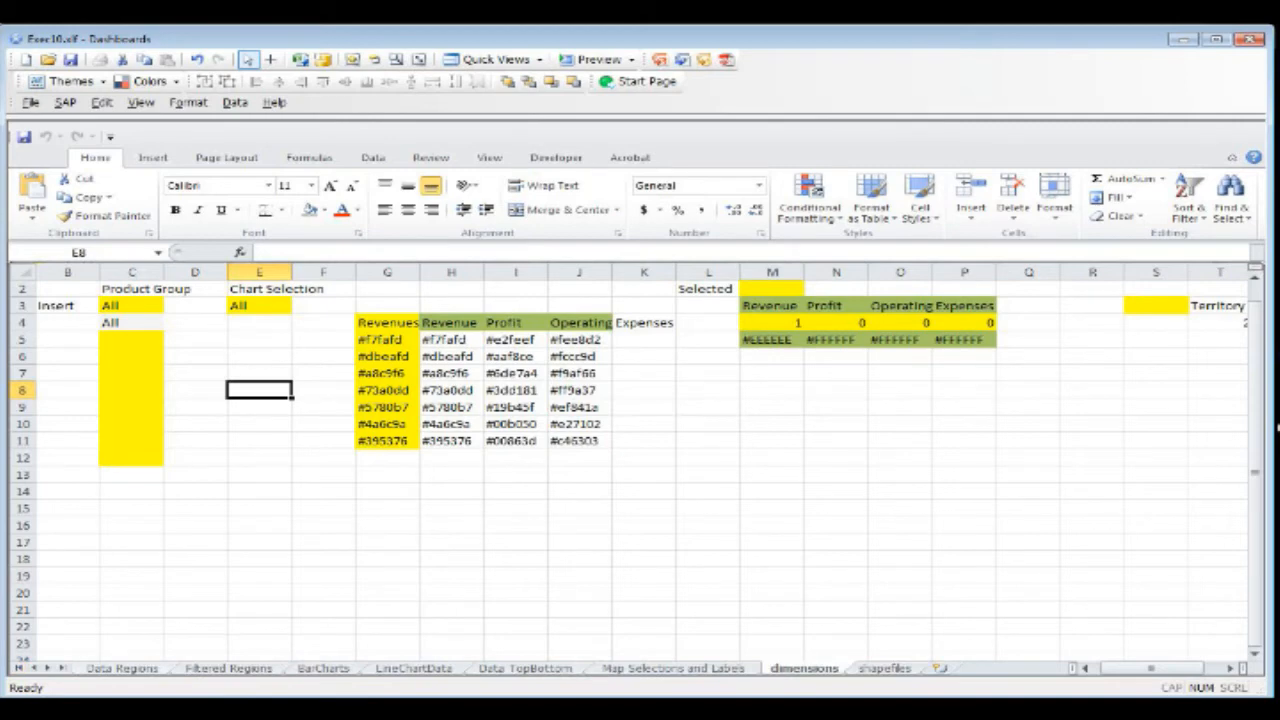
pyautogui.click(228, 668)
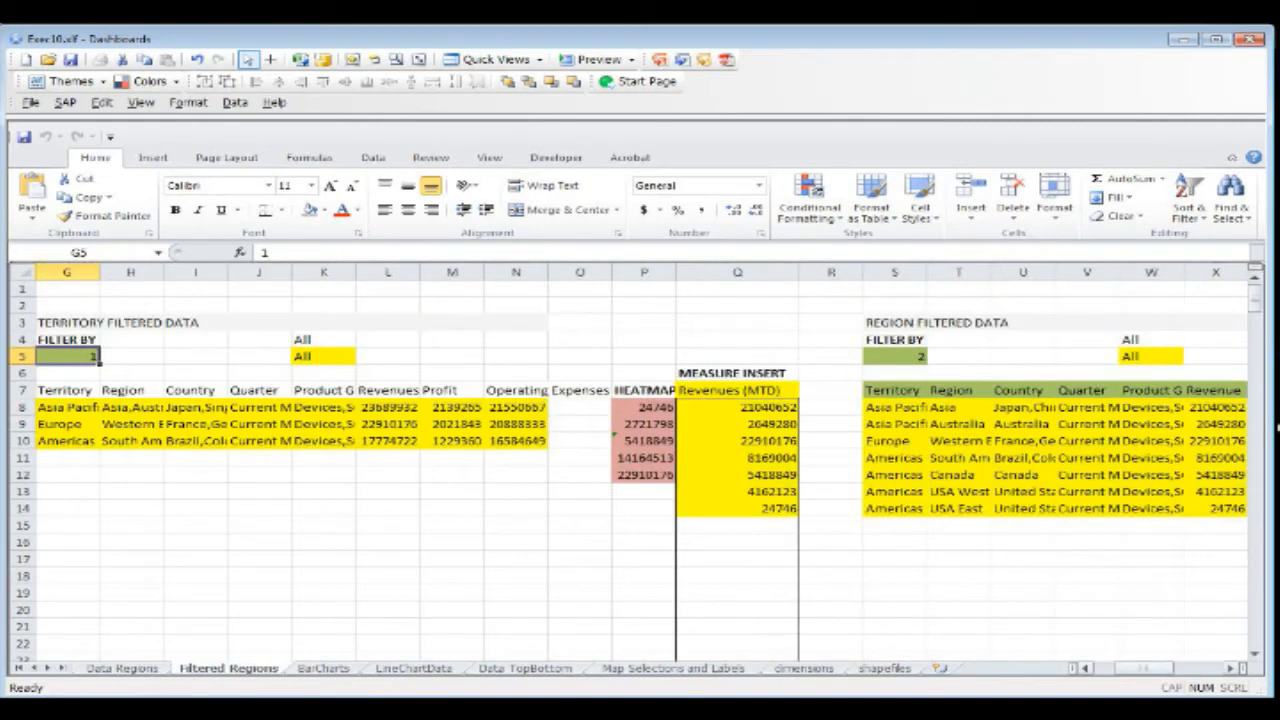
# Step: Review the Territory and Region filtered data blocks on the Filtered Regions sheet and move on towards the Country data
pyautogui.moveTo(1140, 668); pyautogui.dragTo(1113, 668)
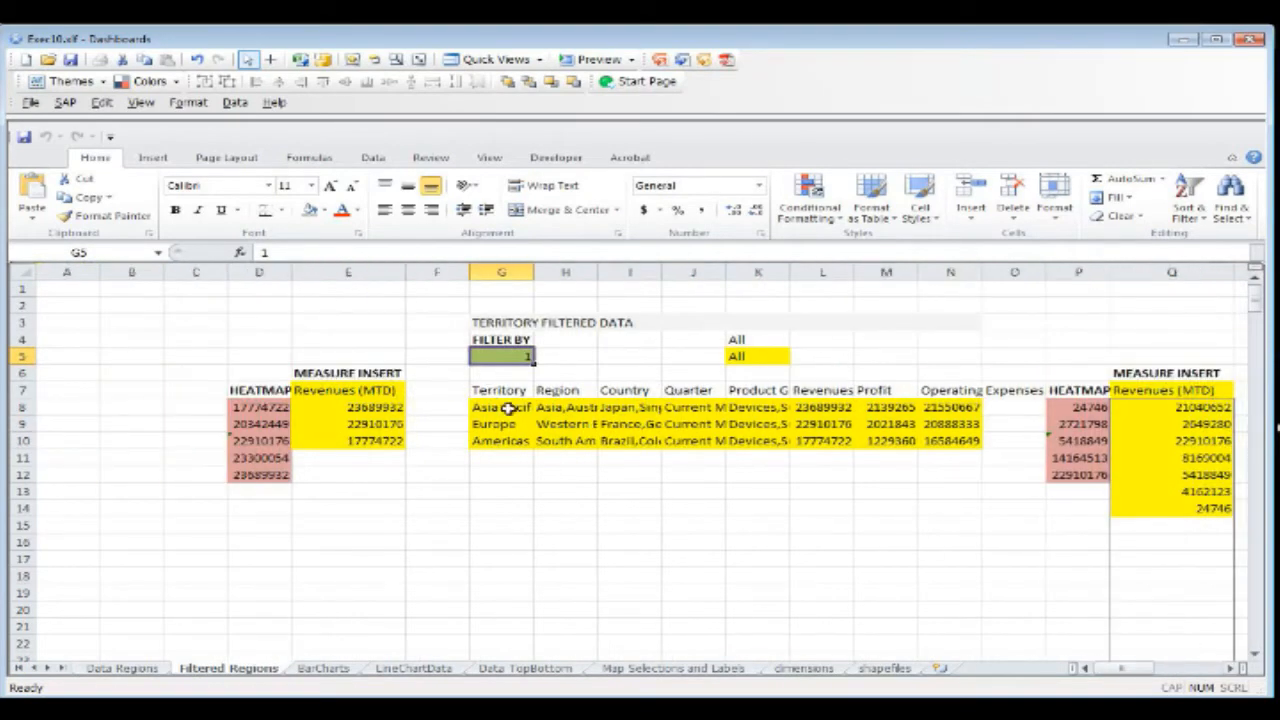
pyautogui.moveTo(500, 392); pyautogui.dragTo(975, 440)
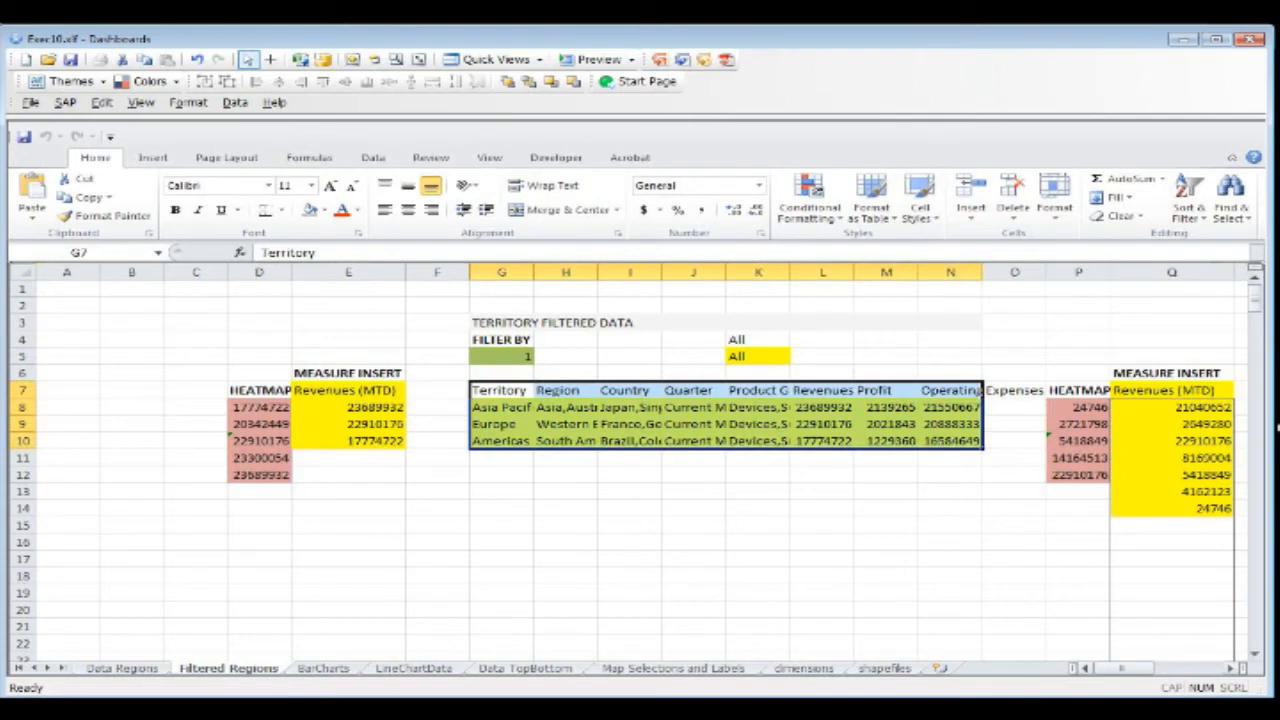
pyautogui.moveTo(1122, 668); pyautogui.dragTo(1170, 668)
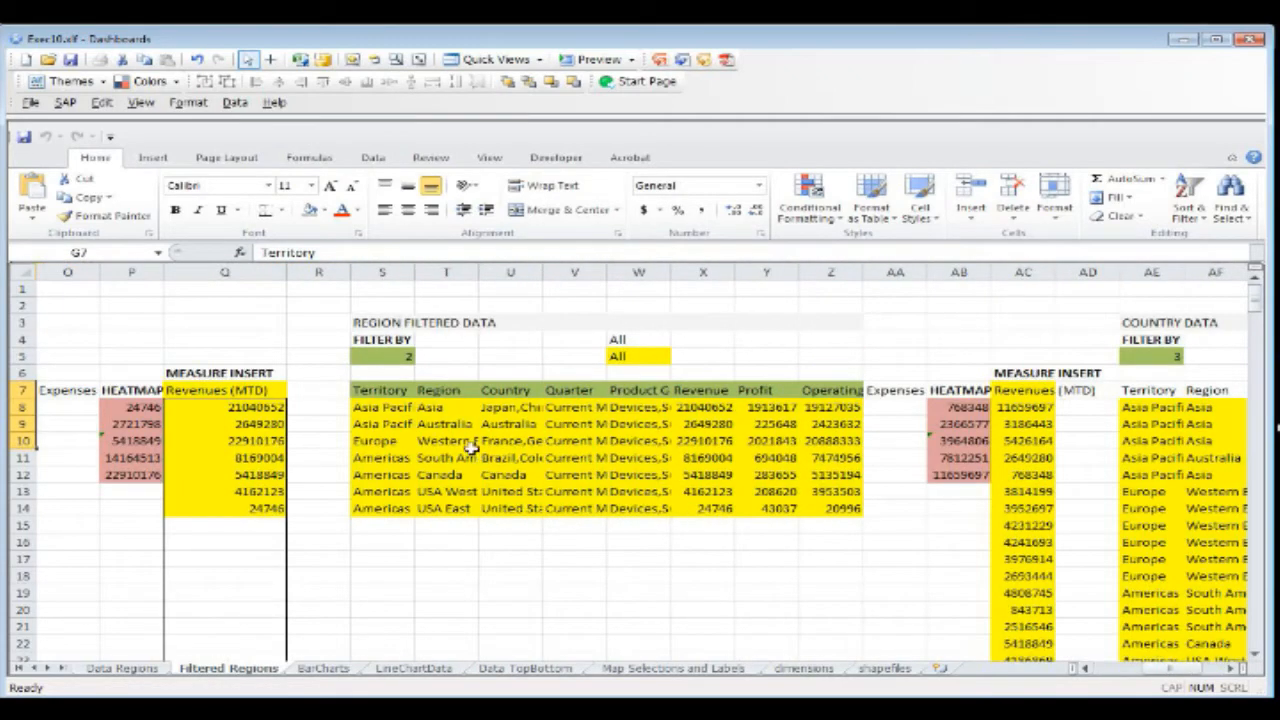
pyautogui.moveTo(380, 392); pyautogui.dragTo(813, 508)
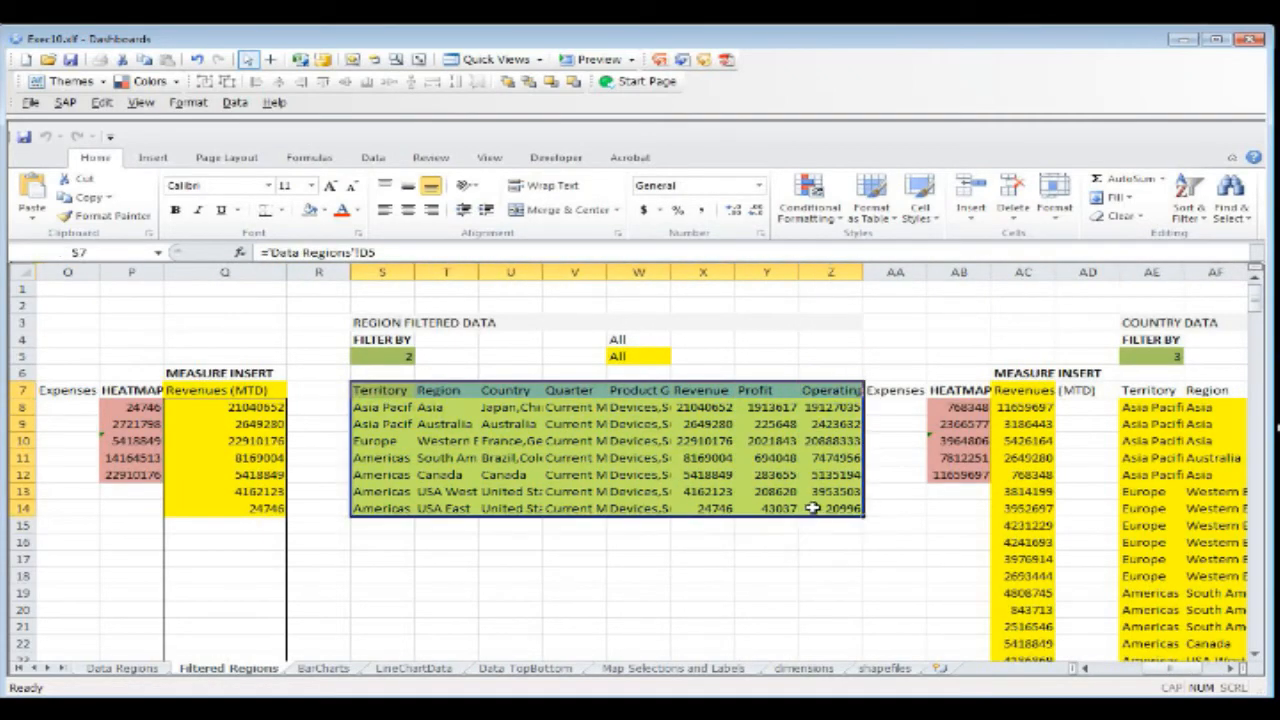
pyautogui.moveTo(1170, 668); pyautogui.dragTo(1190, 668)
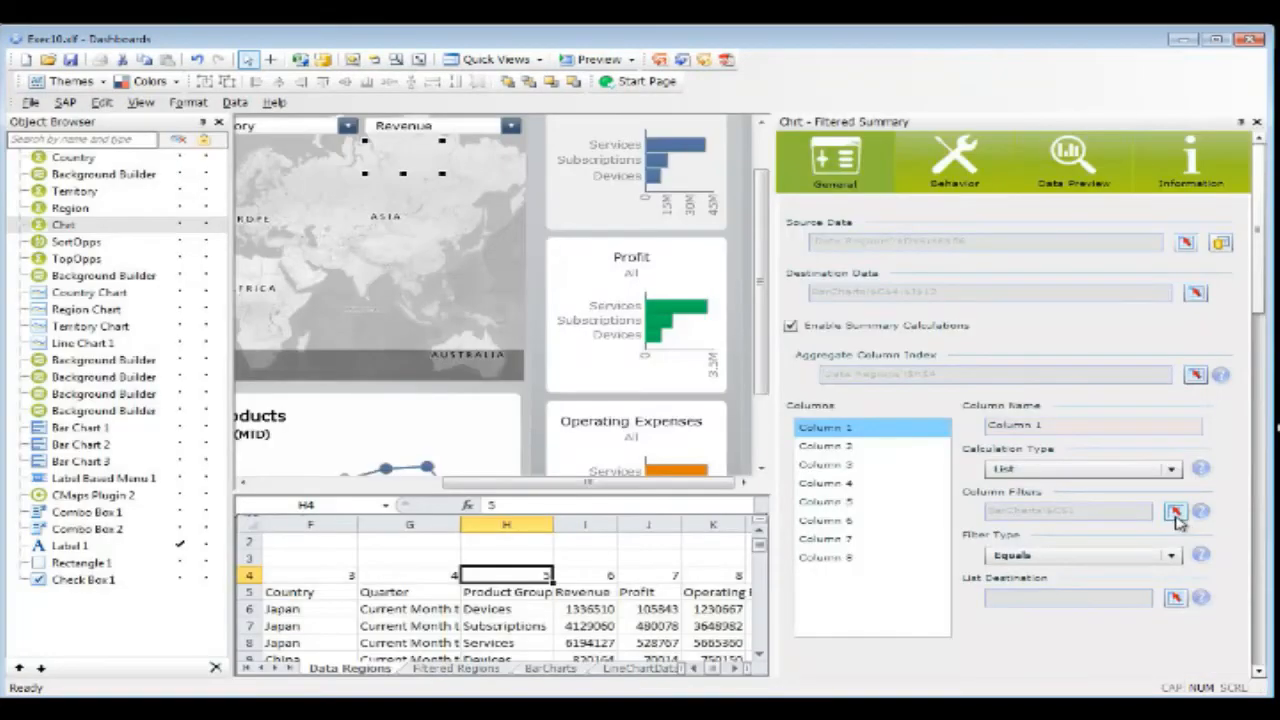
# Step: Check the cell used as the Chrt component's Column 1 filter and show its BarCharts sheet in spreadsheet-only view
pyautogui.click(1176, 512)
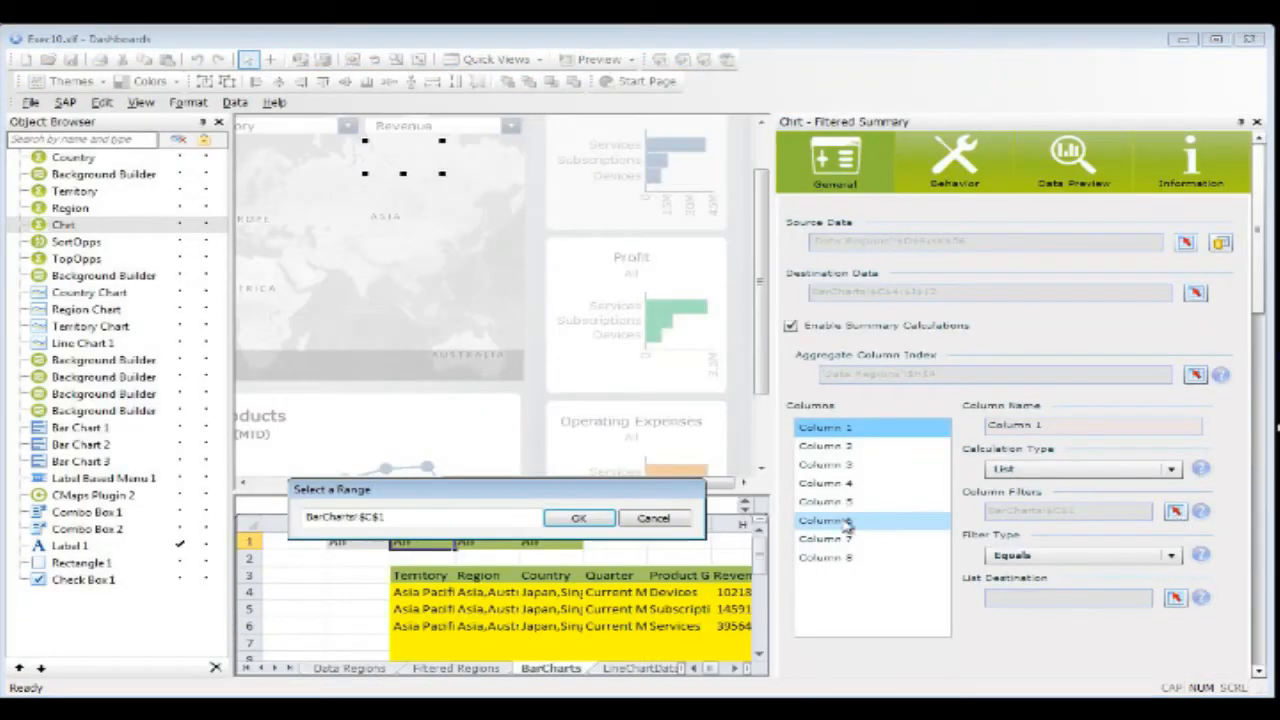
pyautogui.click(652, 520)
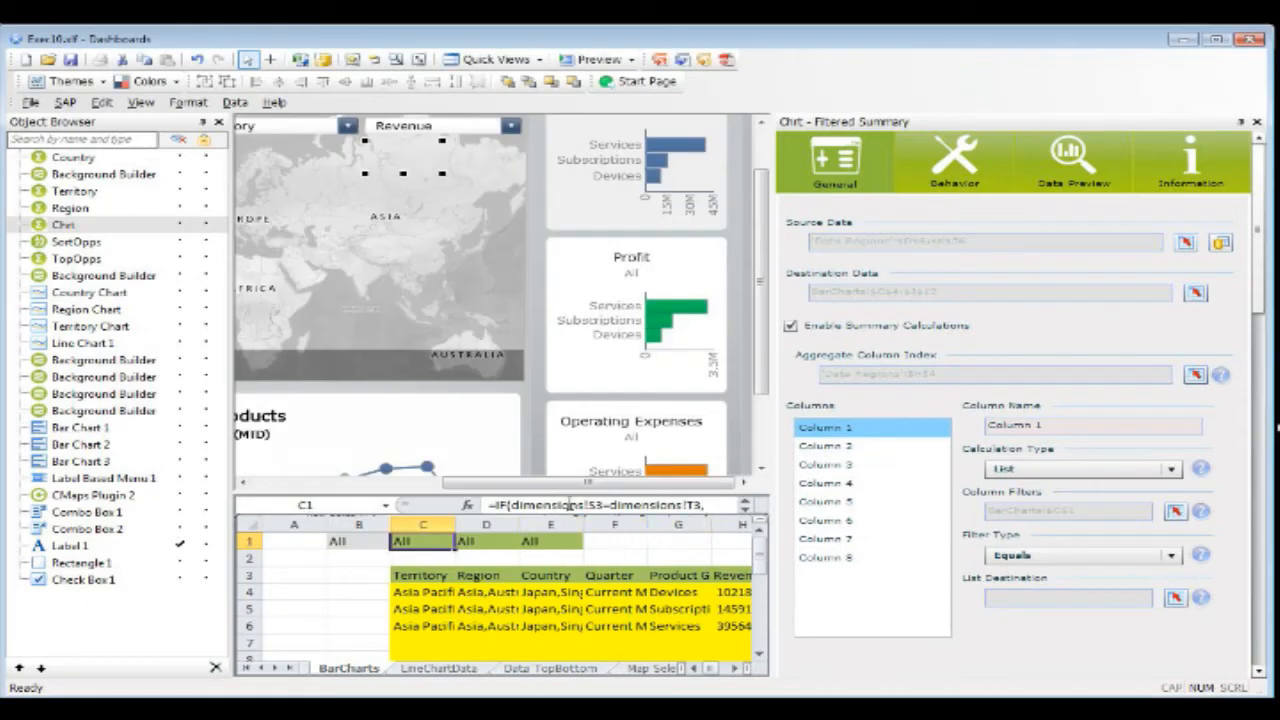
pyautogui.click(497, 59)
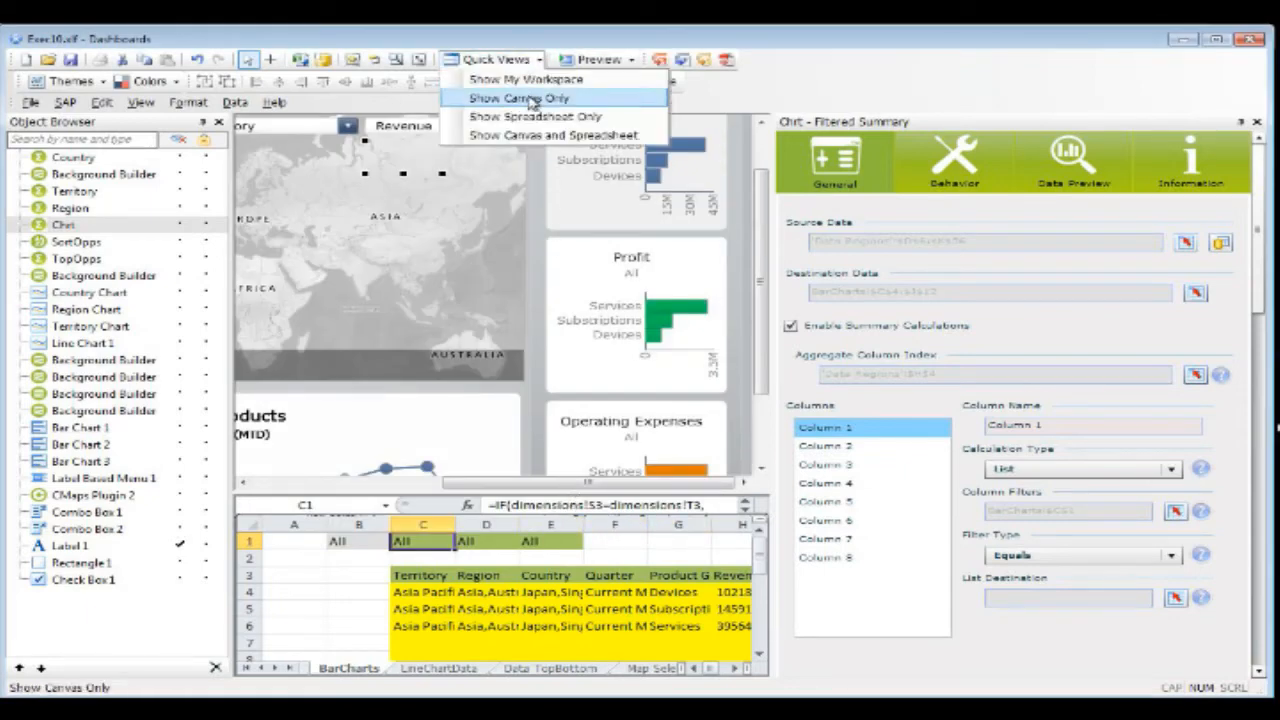
pyautogui.click(553, 131)
pyautogui.click(497, 59)
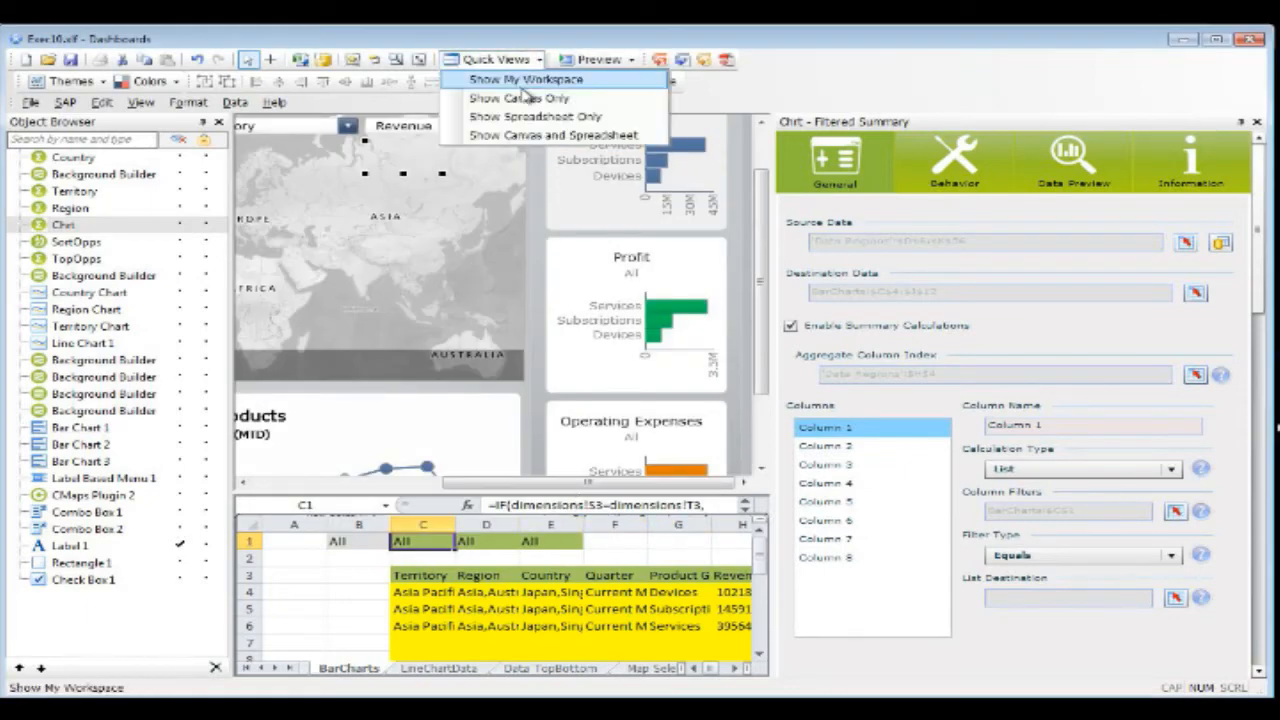
pyautogui.click(519, 98)
pyautogui.click(497, 59)
pyautogui.click(548, 117)
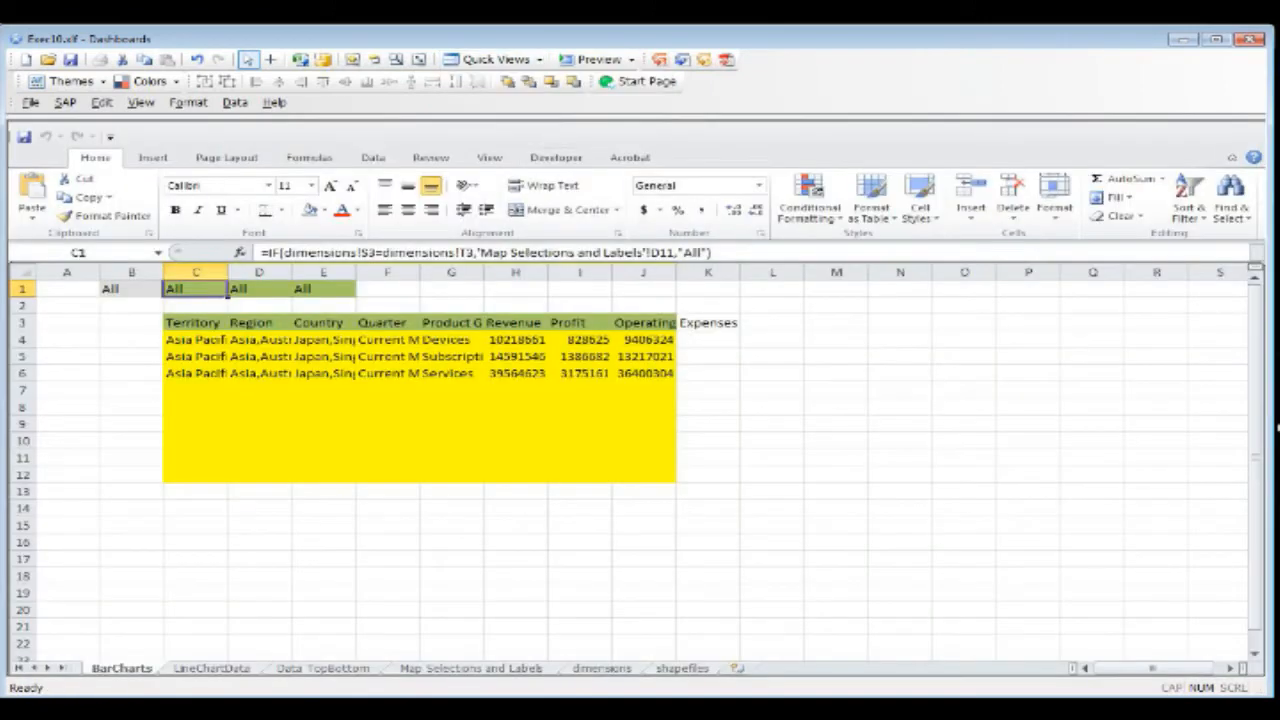
pyautogui.click(1155, 657)
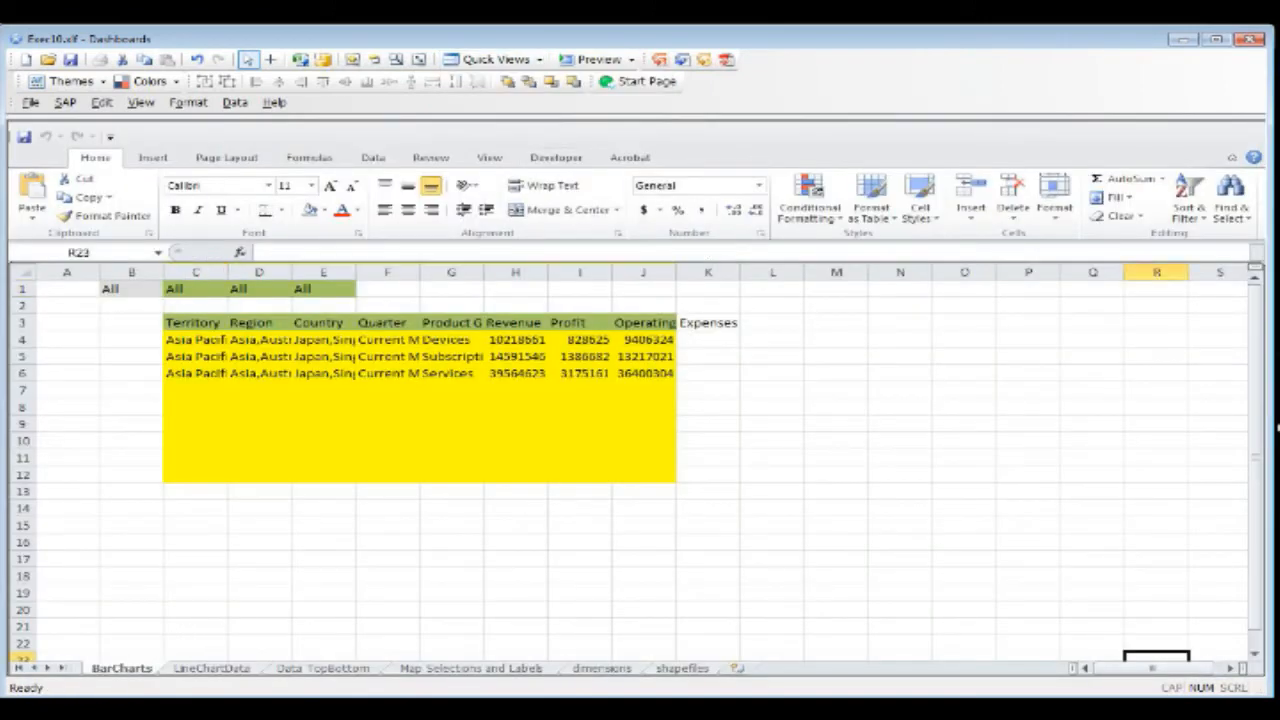
pyautogui.click(19, 668)
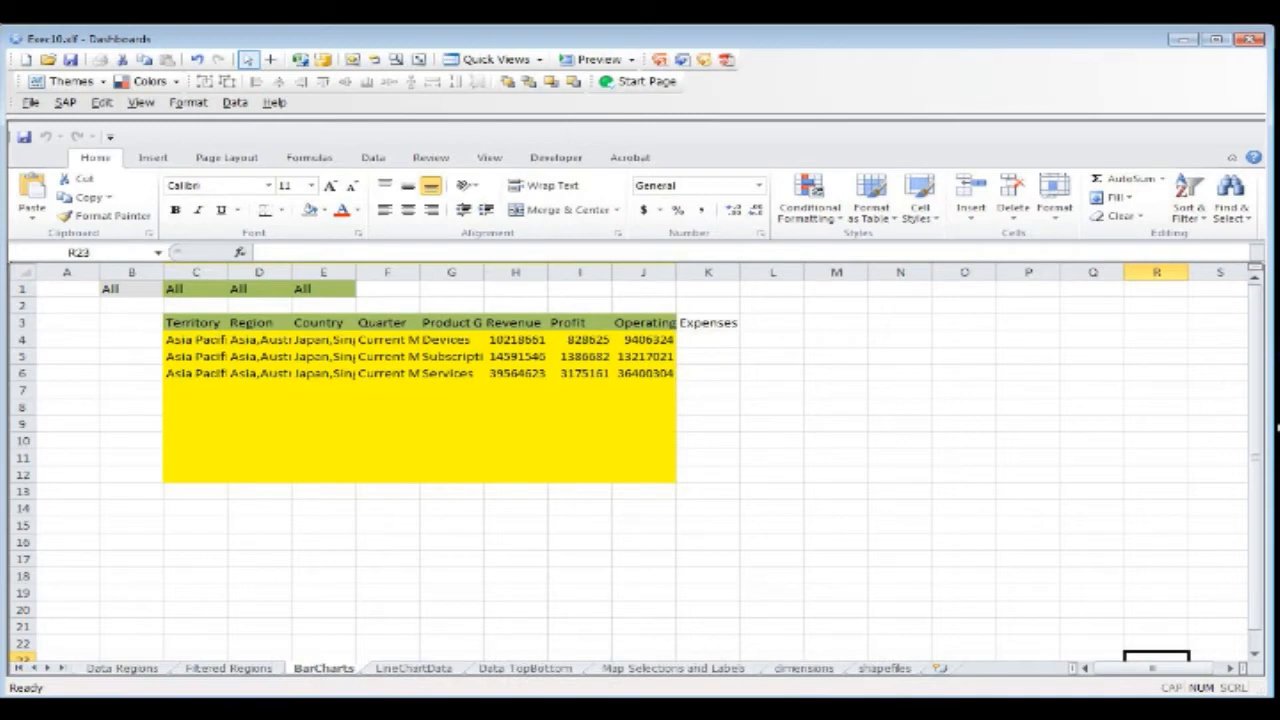
# Step: Inspect the formulas in the filter cells C1, D1 and E1 on the BarCharts sheet
pyautogui.click(200, 289)
pyautogui.click(253, 289)
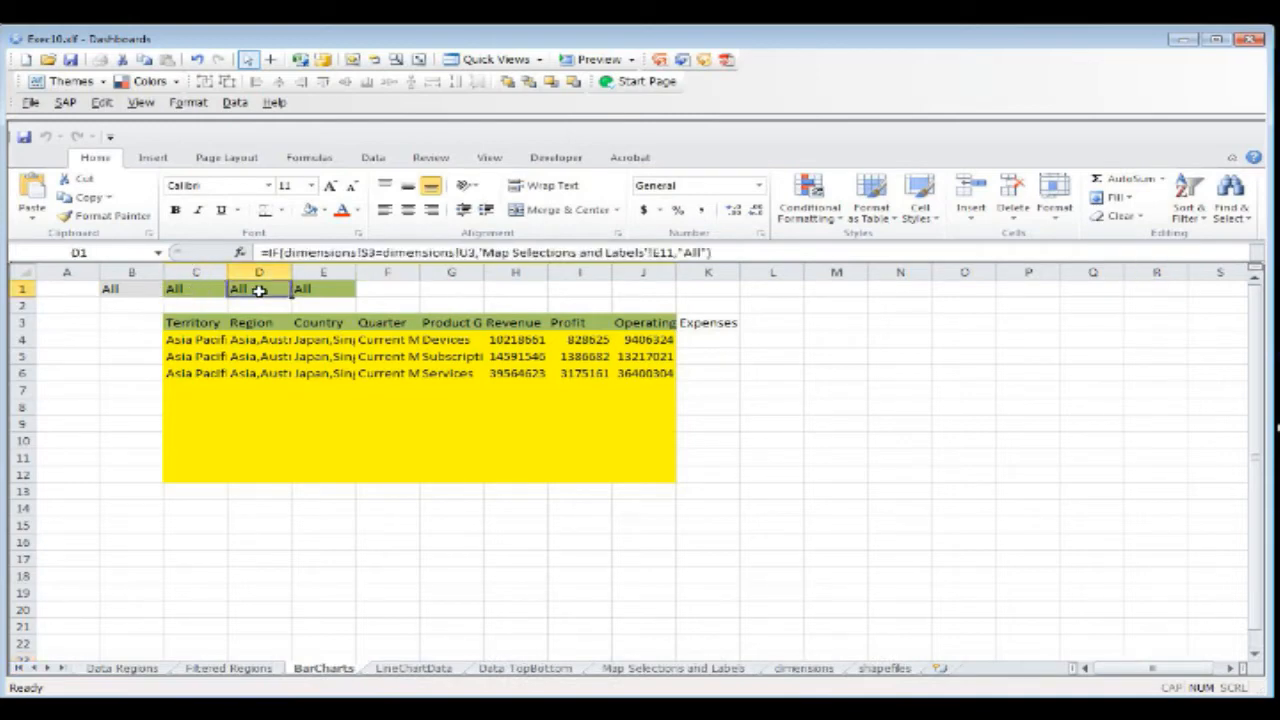
pyautogui.click(318, 291)
pyautogui.click(274, 291)
pyautogui.click(201, 291)
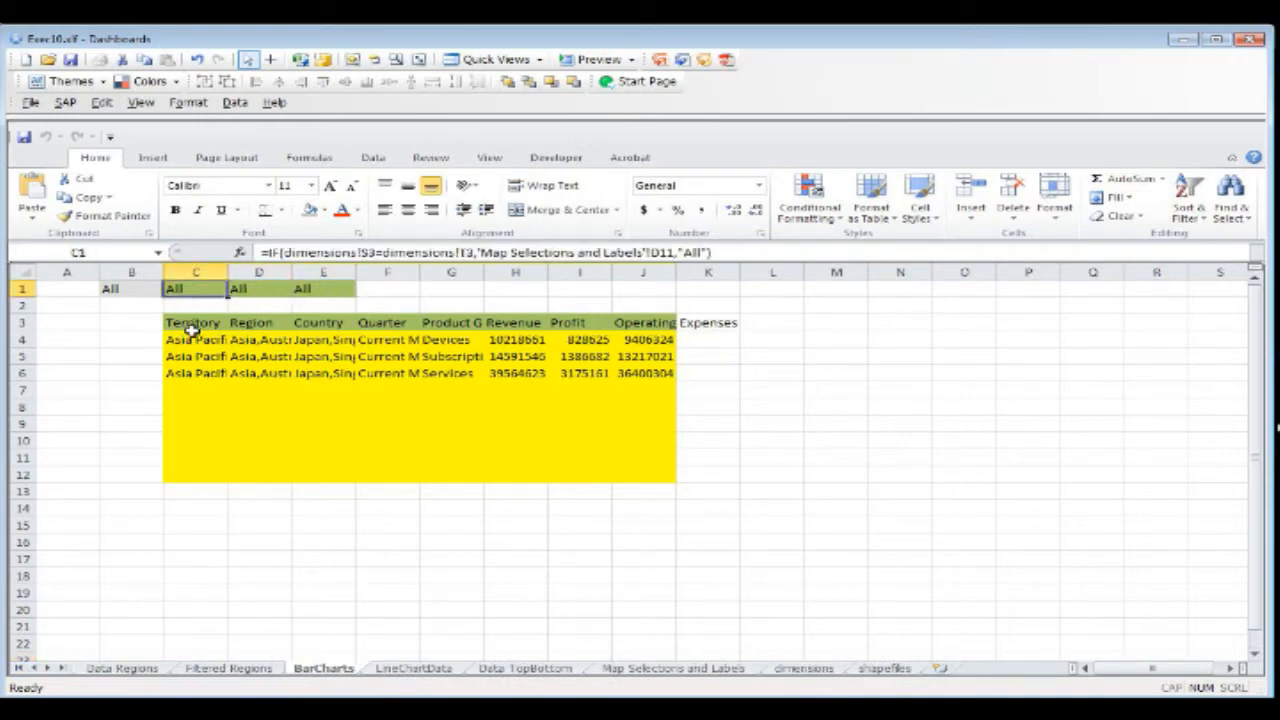
# Step: Look over the Territory, Region and Country columns of the BarCharts output, rows 3 to 12
pyautogui.moveTo(193, 328); pyautogui.dragTo(215, 470)
pyautogui.moveTo(250, 325); pyautogui.dragTo(282, 471)
pyautogui.moveTo(318, 330); pyautogui.dragTo(321, 470)
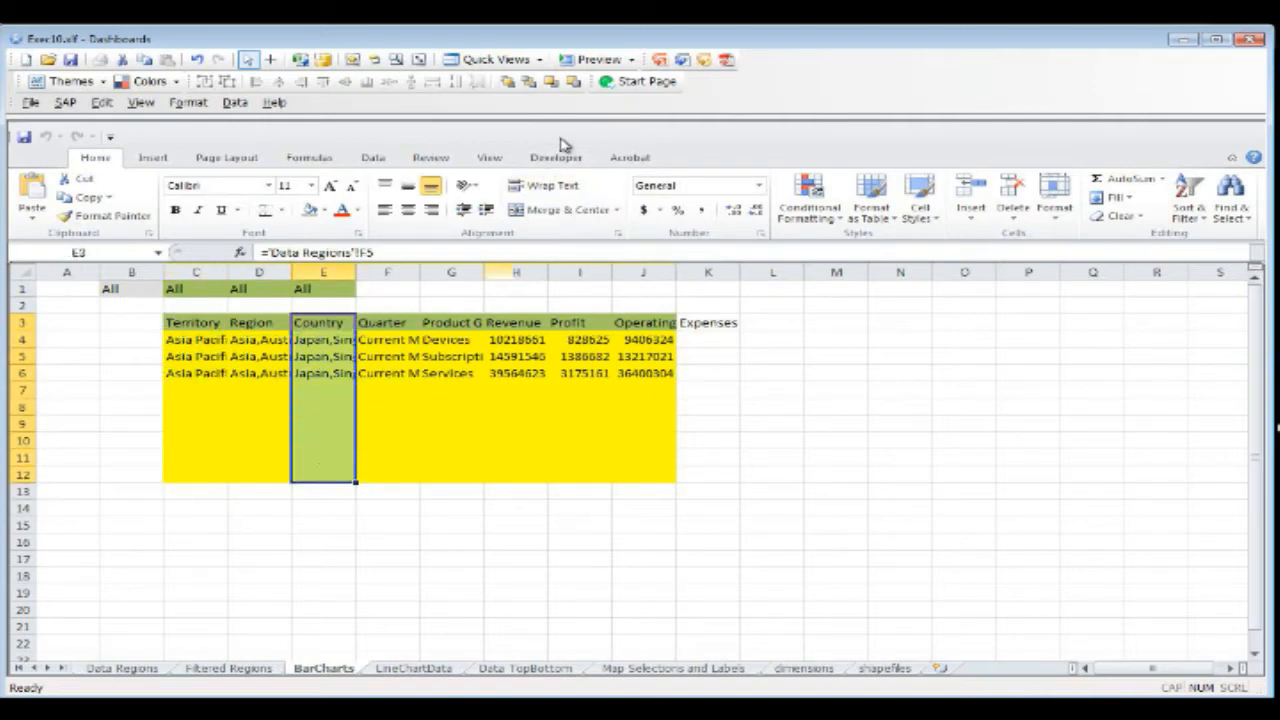
# Step: Bring the canvas back above the spreadsheet and examine the Territory revenue from Jan to Dec on the LineChartData sheet
pyautogui.moveTo(571, 117); pyautogui.dragTo(618, 290)
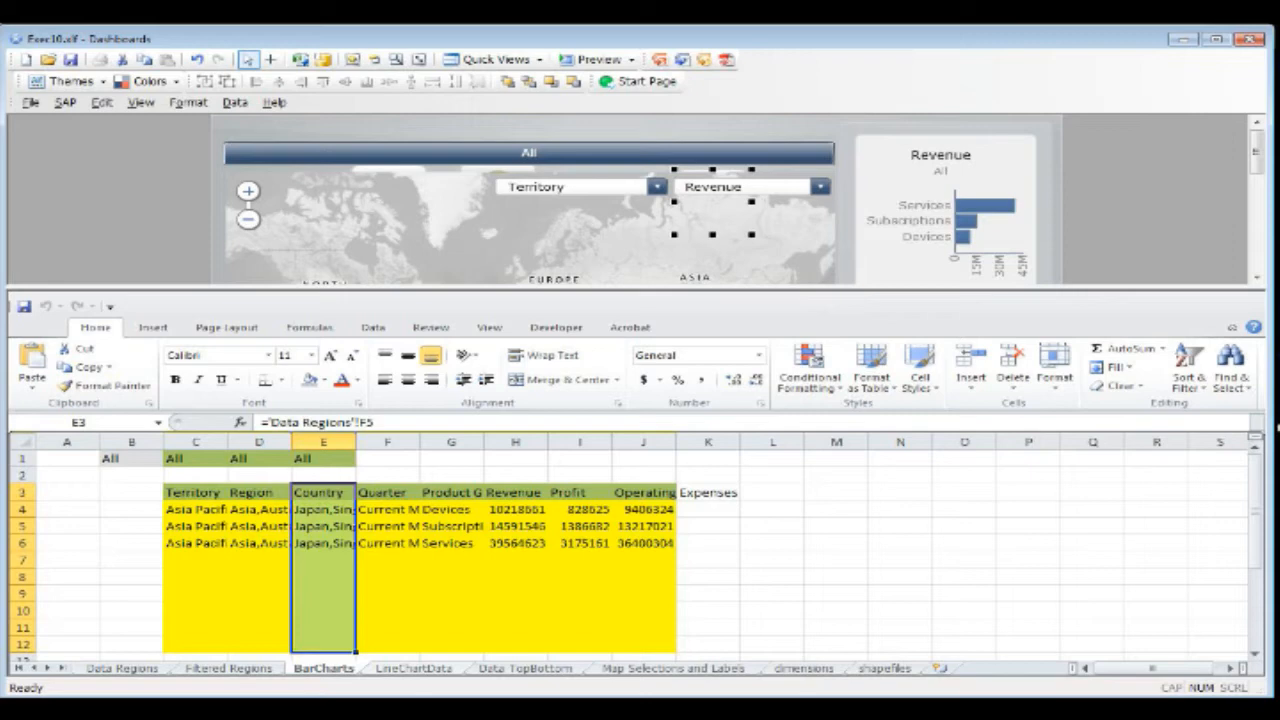
pyautogui.hotkey('ctrl', 'pagedown')
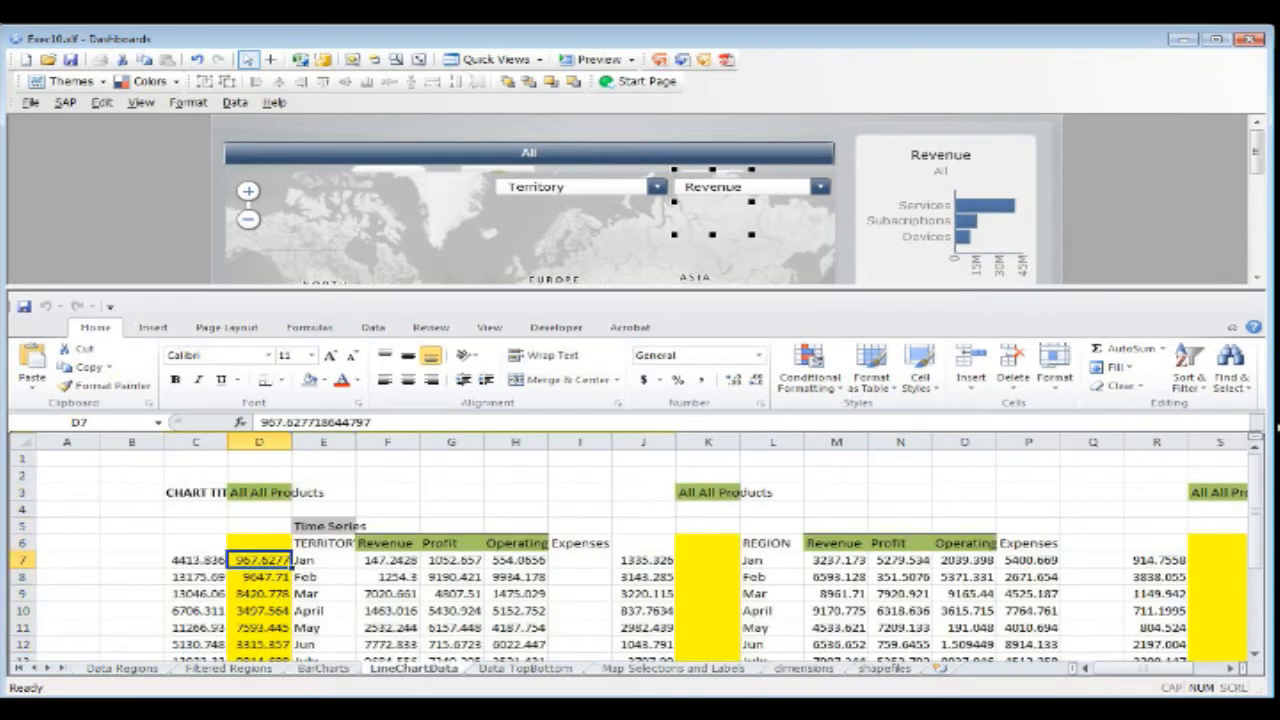
pyautogui.moveTo(390, 562); pyautogui.dragTo(397, 641)
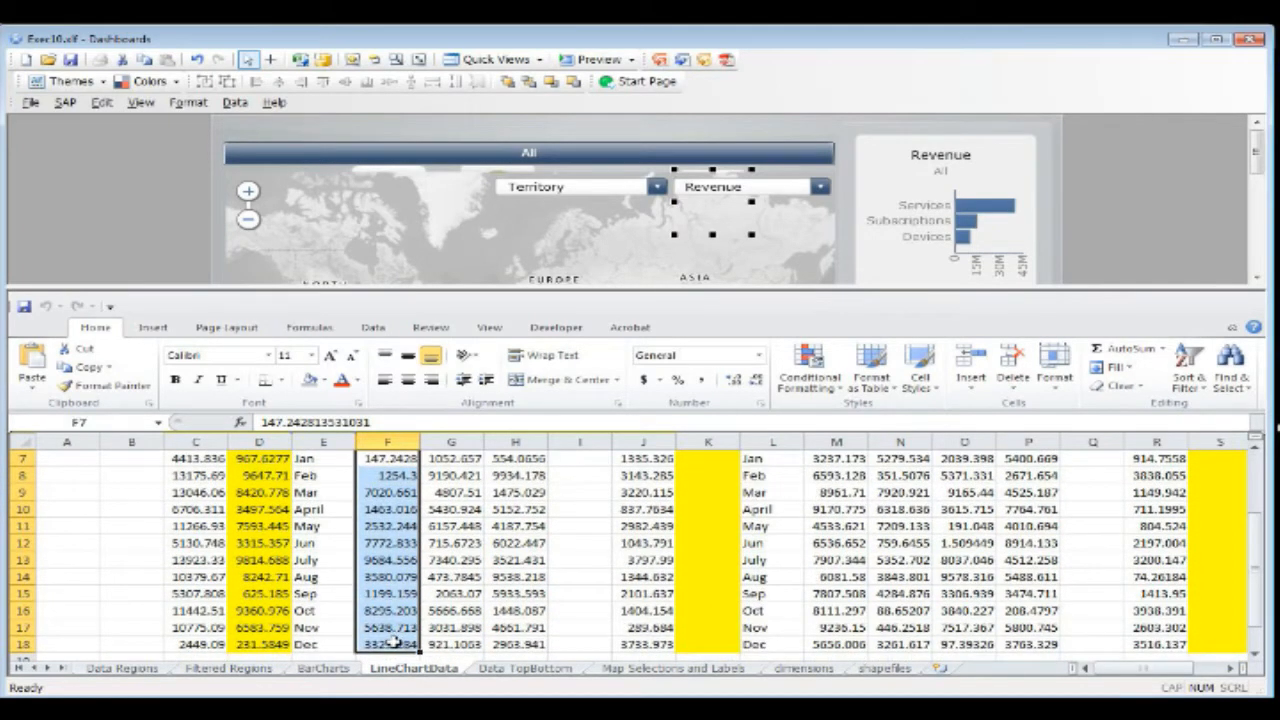
pyautogui.scroll(2, 400, 597)
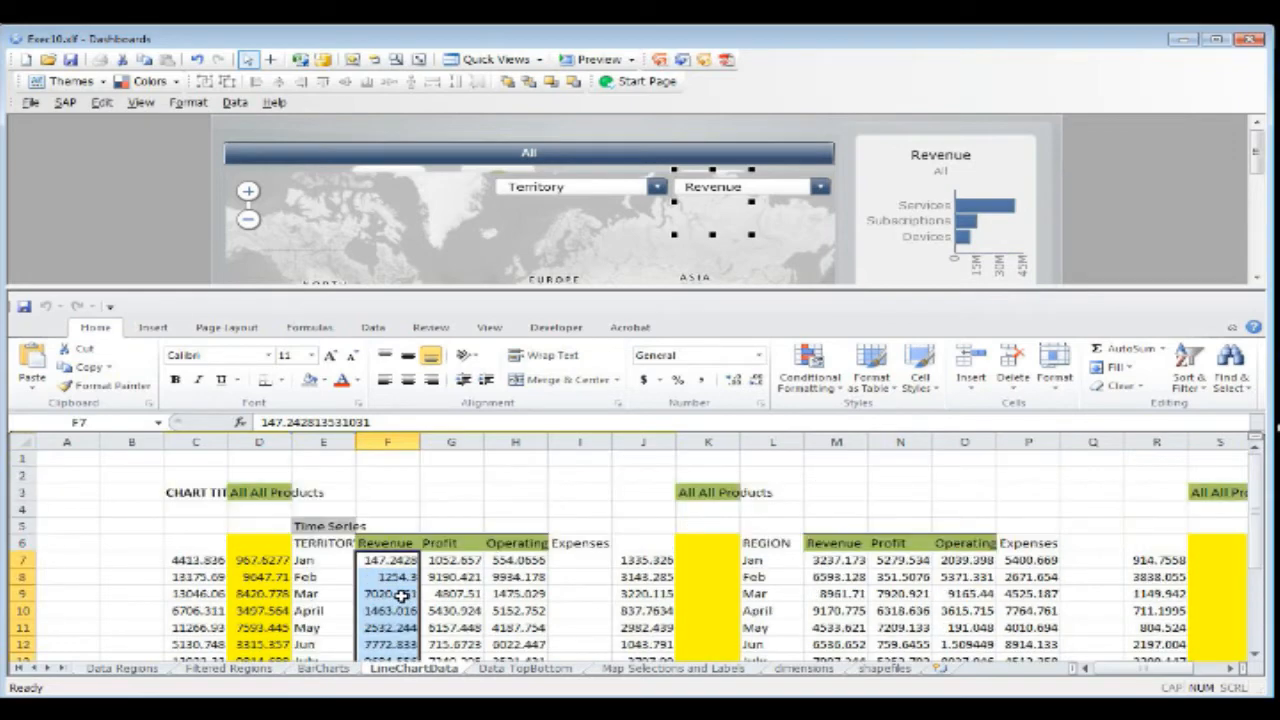
pyautogui.scroll(-3, 400, 597)
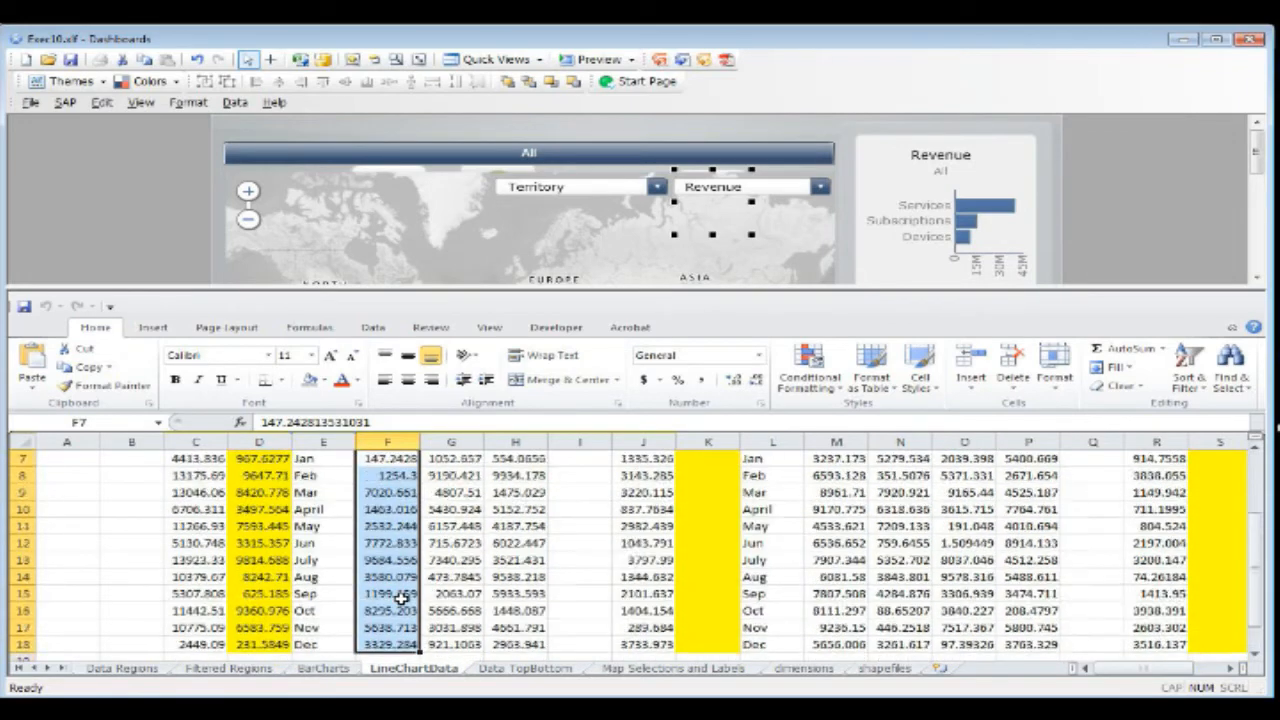
pyautogui.scroll(2, 400, 597)
# Step: Look over the monthly Revenue, Profit and Operating Expenses values of the Territory time series and its heading cell E6
pyautogui.moveTo(397, 510); pyautogui.dragTo(494, 620)
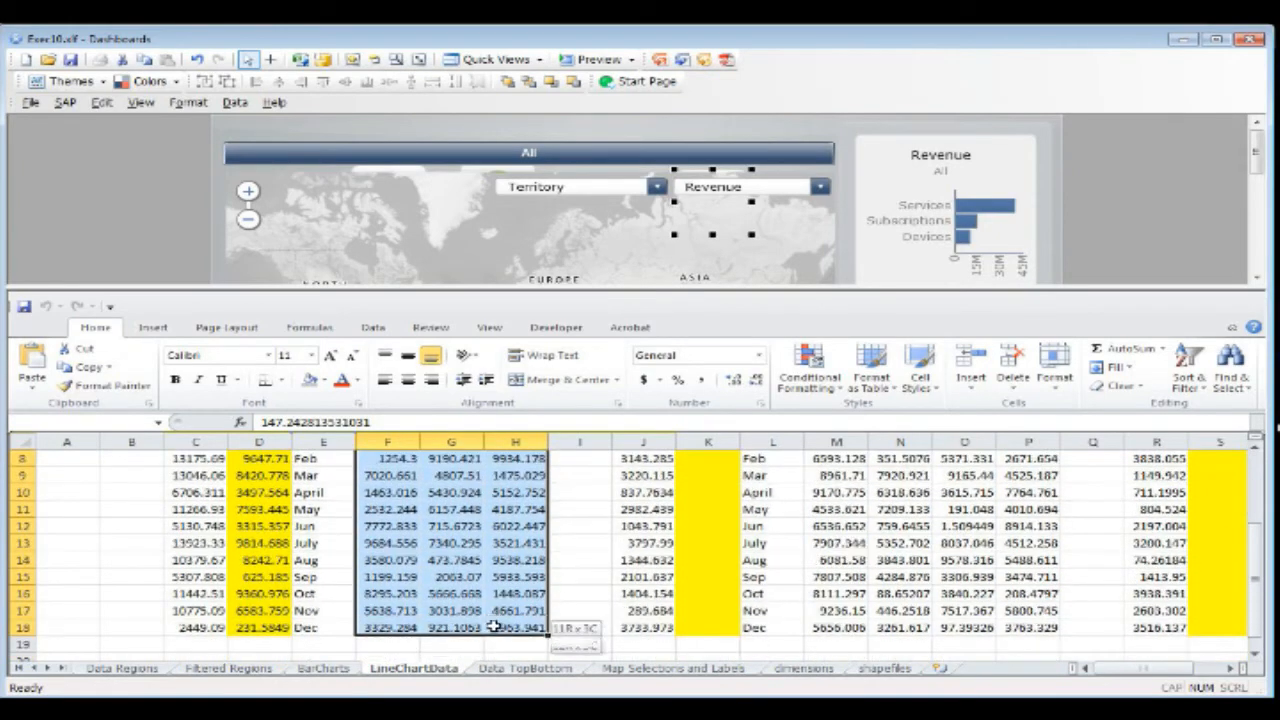
pyautogui.scroll(2, 938, 618)
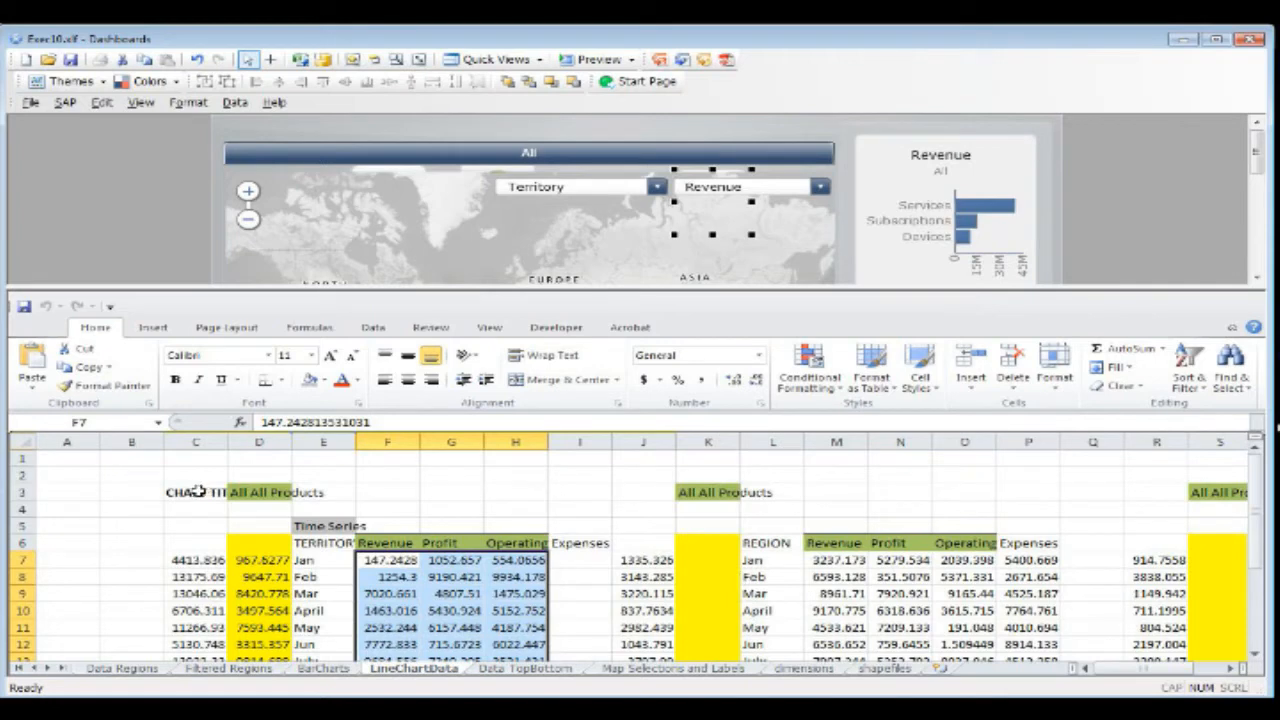
pyautogui.click(322, 543)
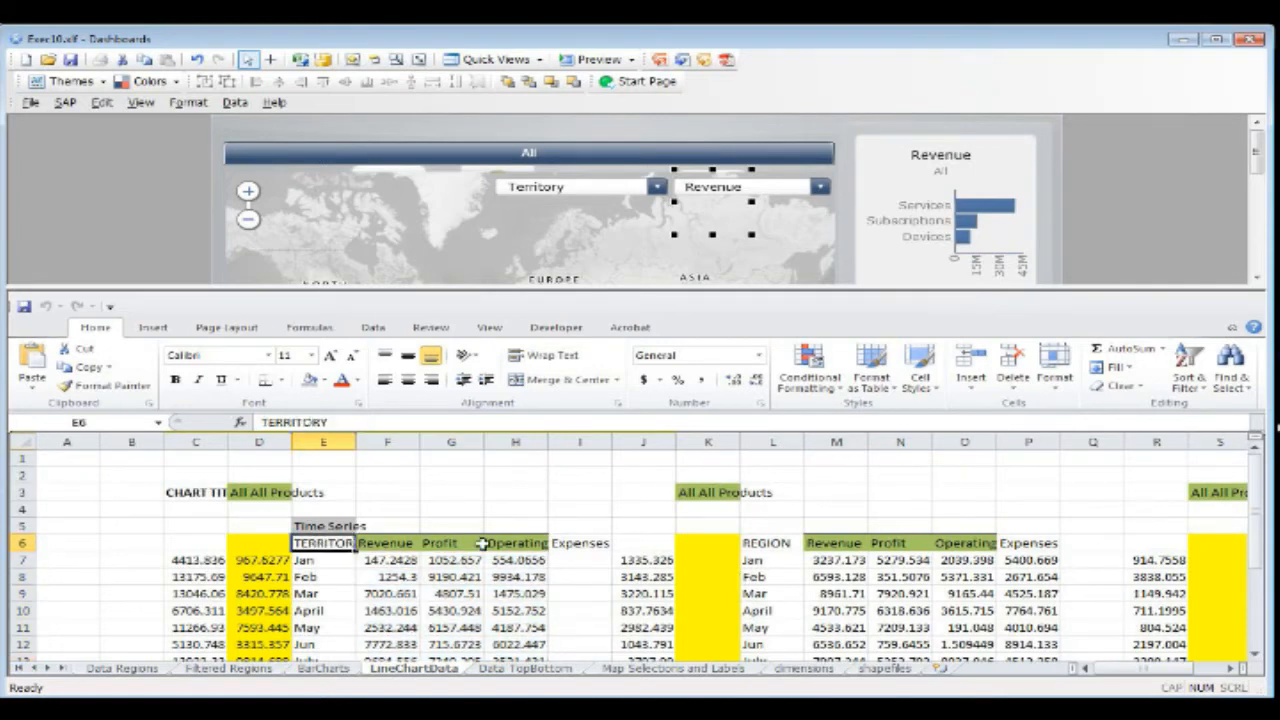
# Step: Look over the REGION and COUNTRY time series headings in row 6 of the LineChartData sheet
pyautogui.click(765, 543)
pyautogui.moveTo(1142, 668)
pyautogui.mouseDown()
pyautogui.moveTo(1170, 668)
pyautogui.moveTo(1138, 668)
pyautogui.mouseUp()
pyautogui.click(957, 561)
pyautogui.click(957, 542)
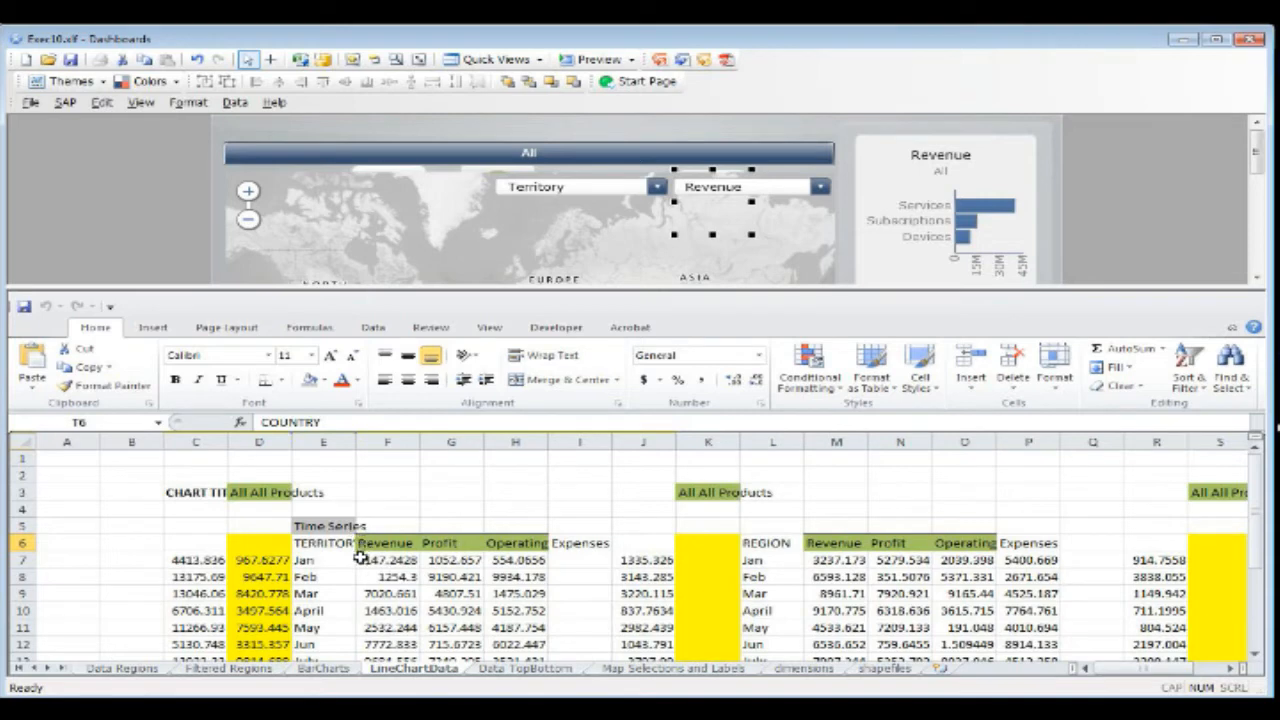
# Step: Review the Territory monthly values from Jan to Dec against the Revenues (MTD) line charts on the canvas
pyautogui.moveTo(325, 562); pyautogui.dragTo(520, 628)
pyautogui.scroll(-5, 710, 203)
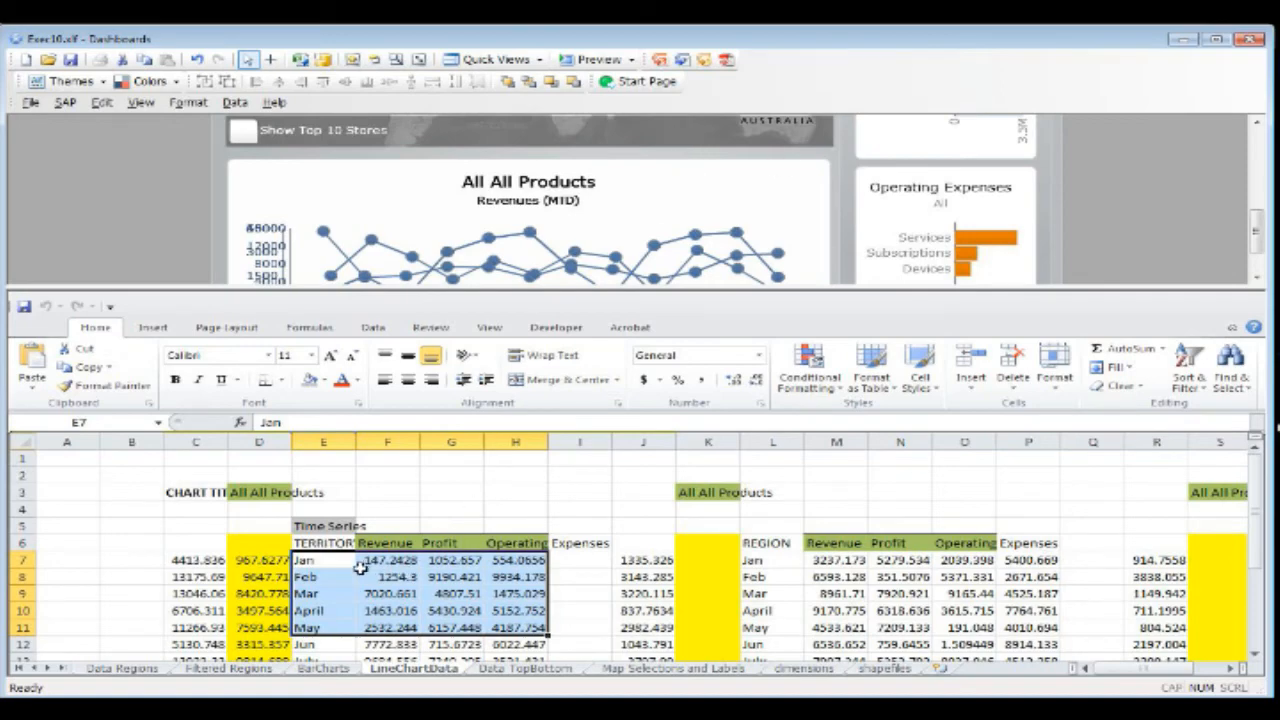
pyautogui.moveTo(340, 562); pyautogui.dragTo(527, 612)
pyautogui.scroll(-3, 527, 612)
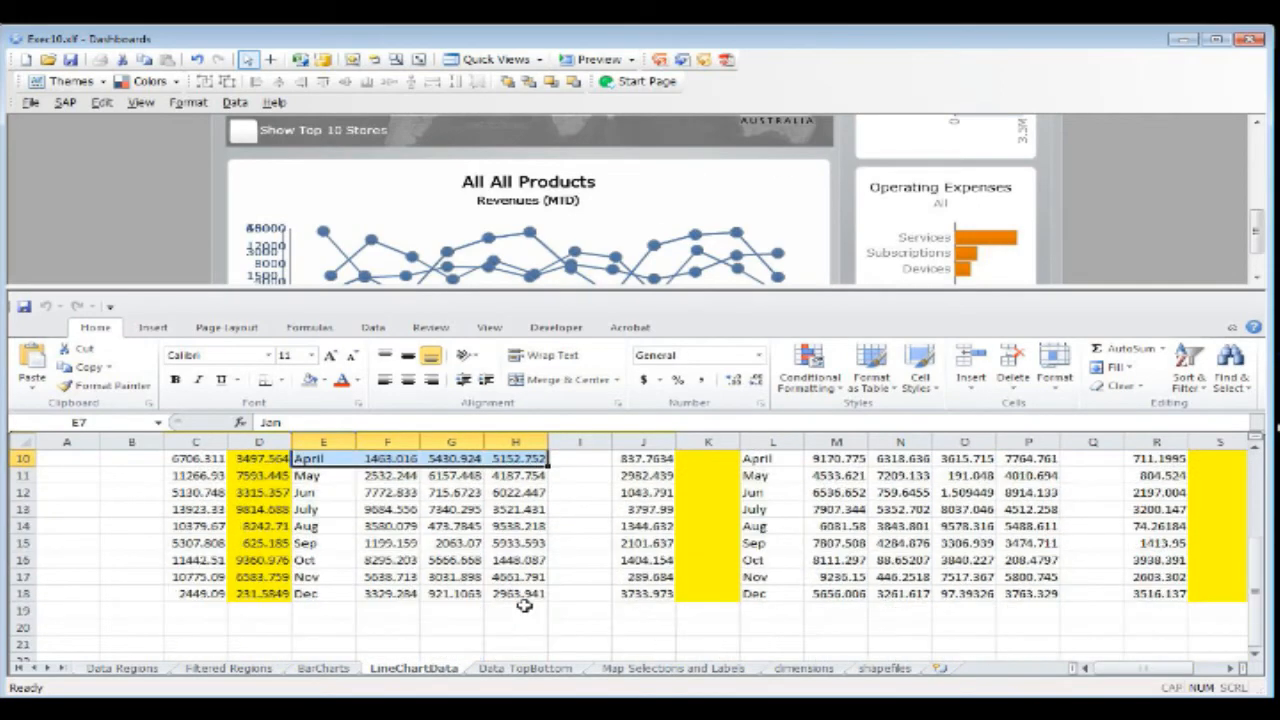
pyautogui.scroll(1, 455, 578)
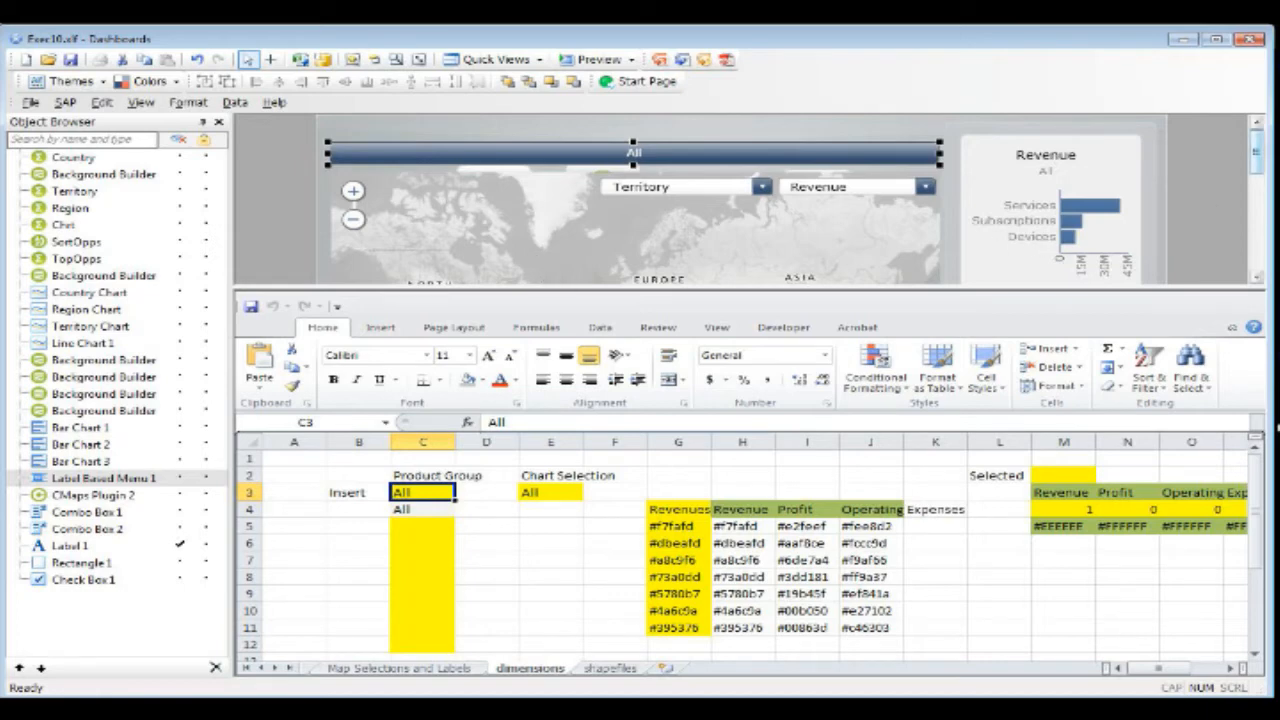
# Step: Open the properties of the CMaps Plugin 2 map and view its Territory, Region and Country series
pyautogui.moveTo(1257, 152)
pyautogui.mouseDown()
pyautogui.moveTo(1257, 204)
pyautogui.moveTo(1257, 155)
pyautogui.mouseUp()
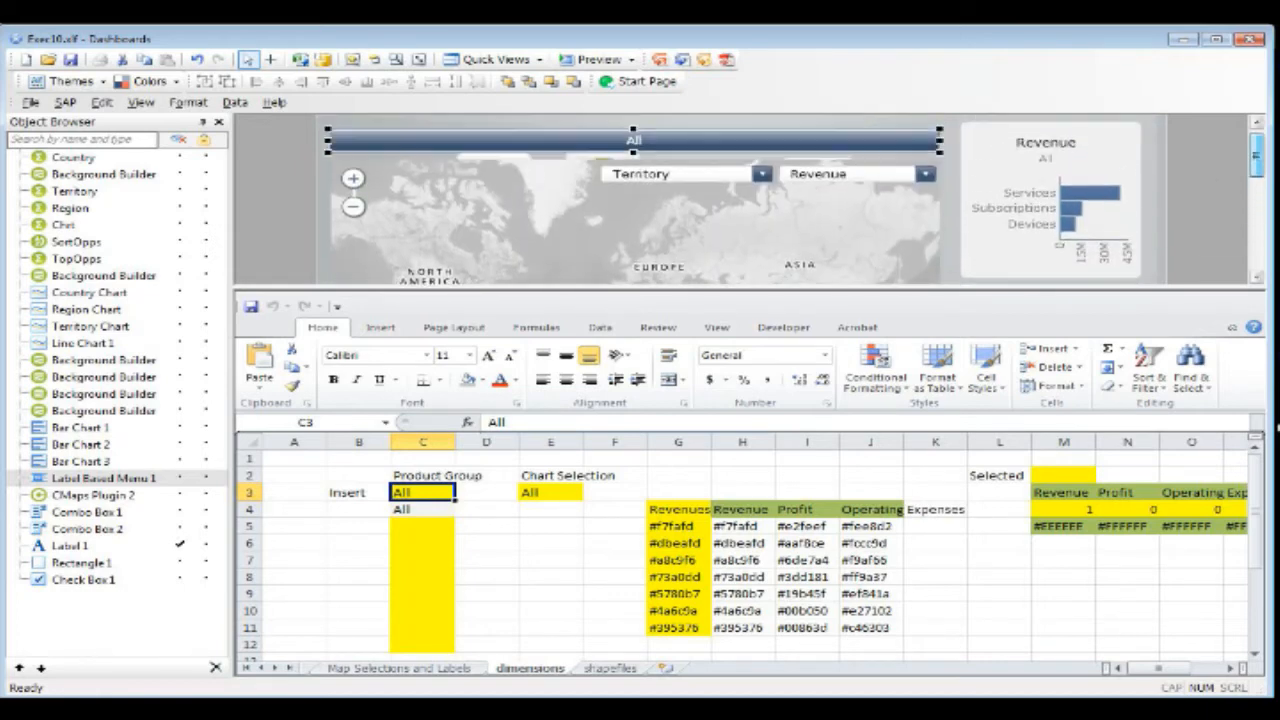
pyautogui.rightClick(668, 272)
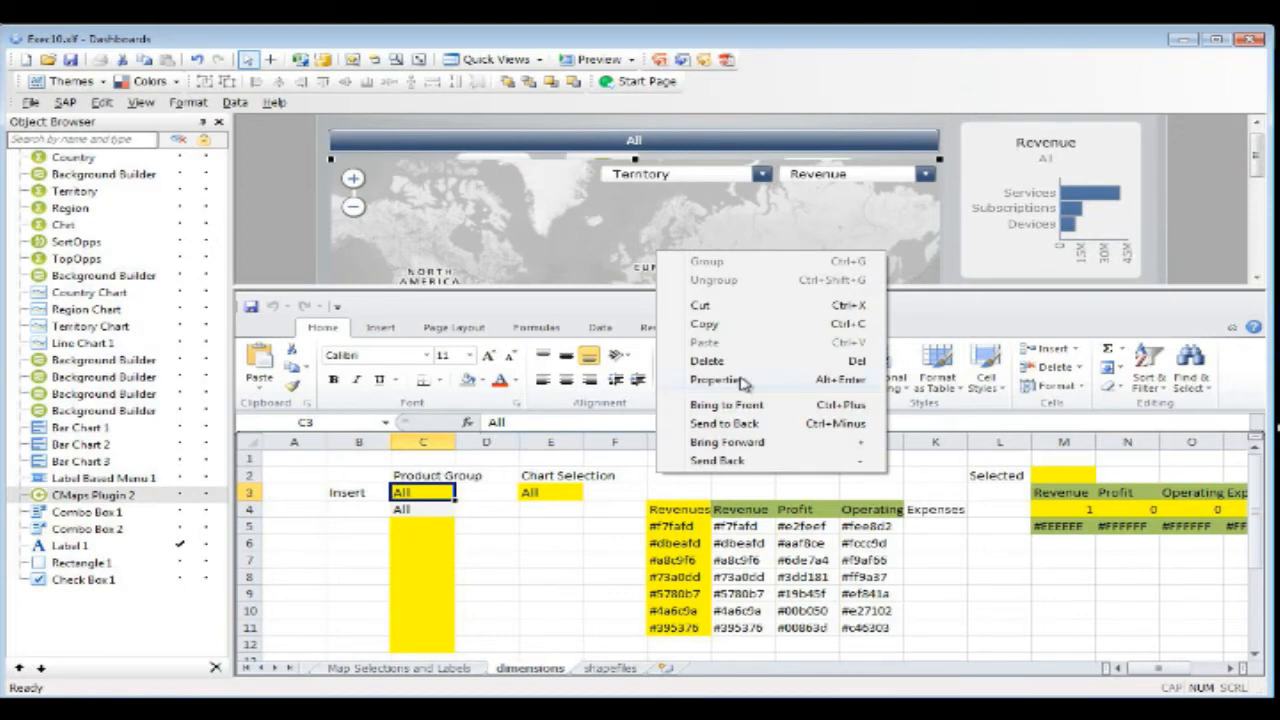
pyautogui.click(744, 383)
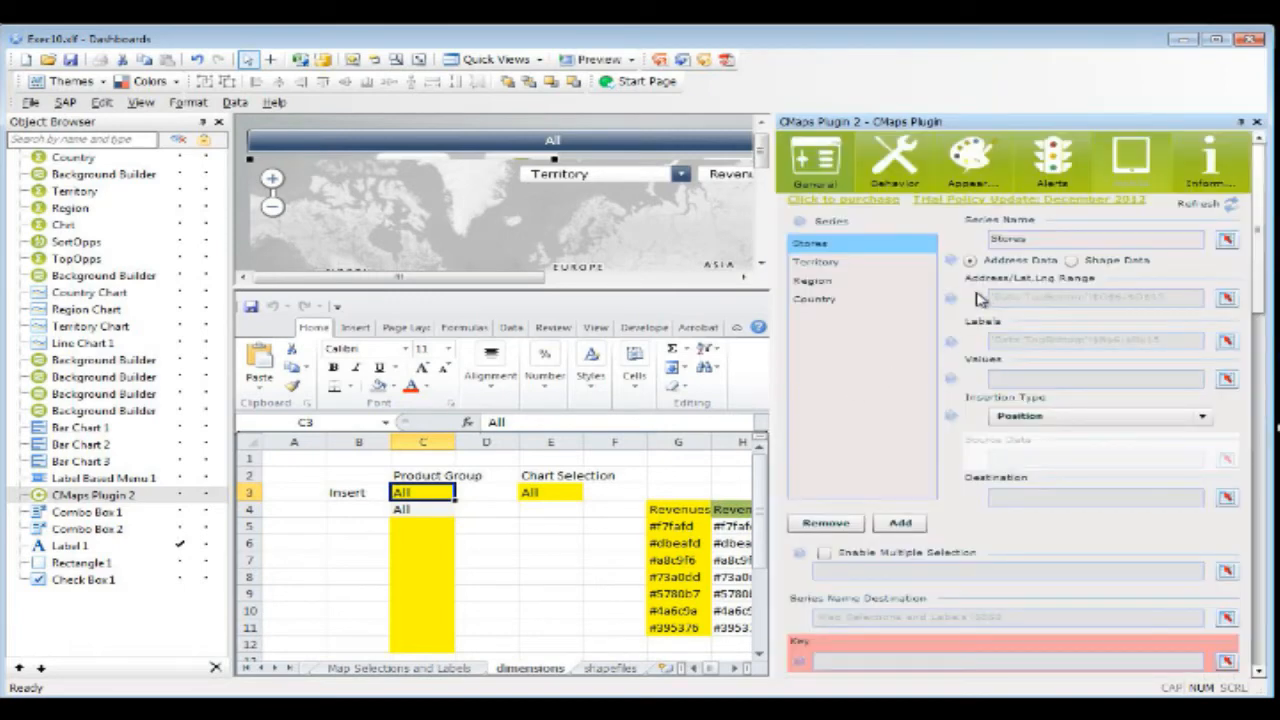
pyautogui.click(866, 262)
pyautogui.click(864, 281)
pyautogui.click(862, 300)
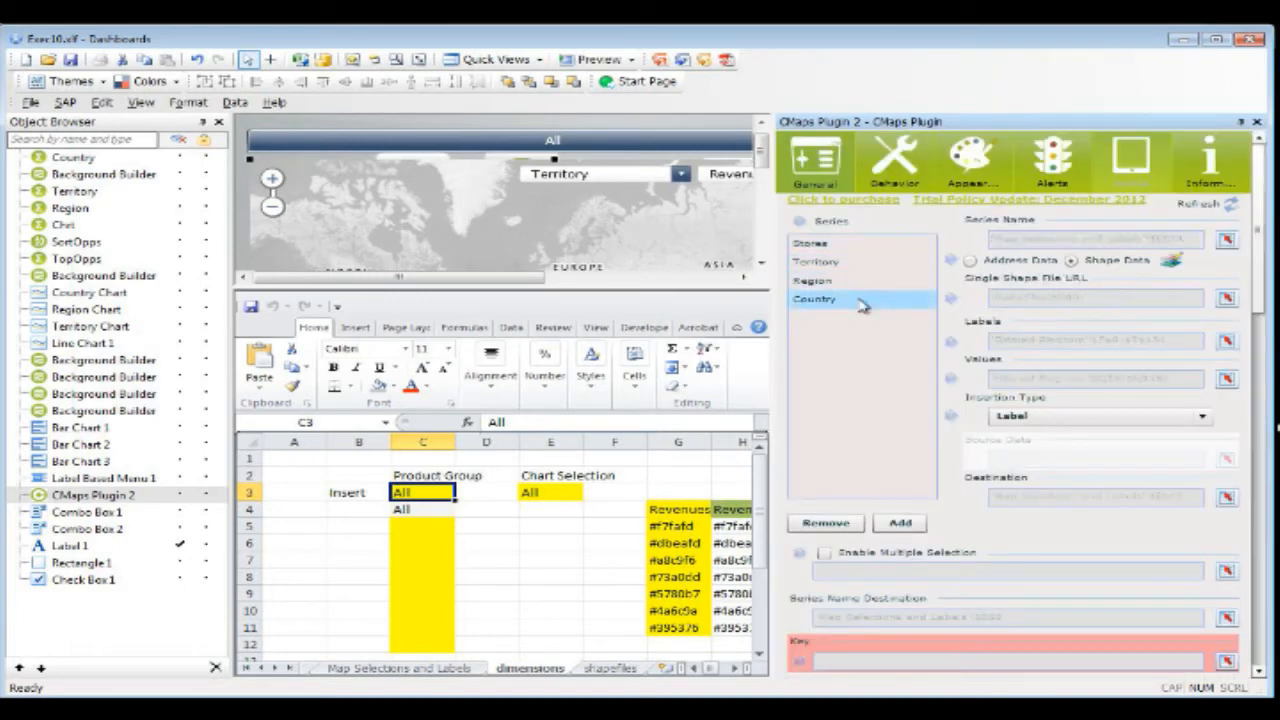
# Step: Compare the shape data, label and value bindings of the map's Country, Region and Territory series
pyautogui.click(857, 282)
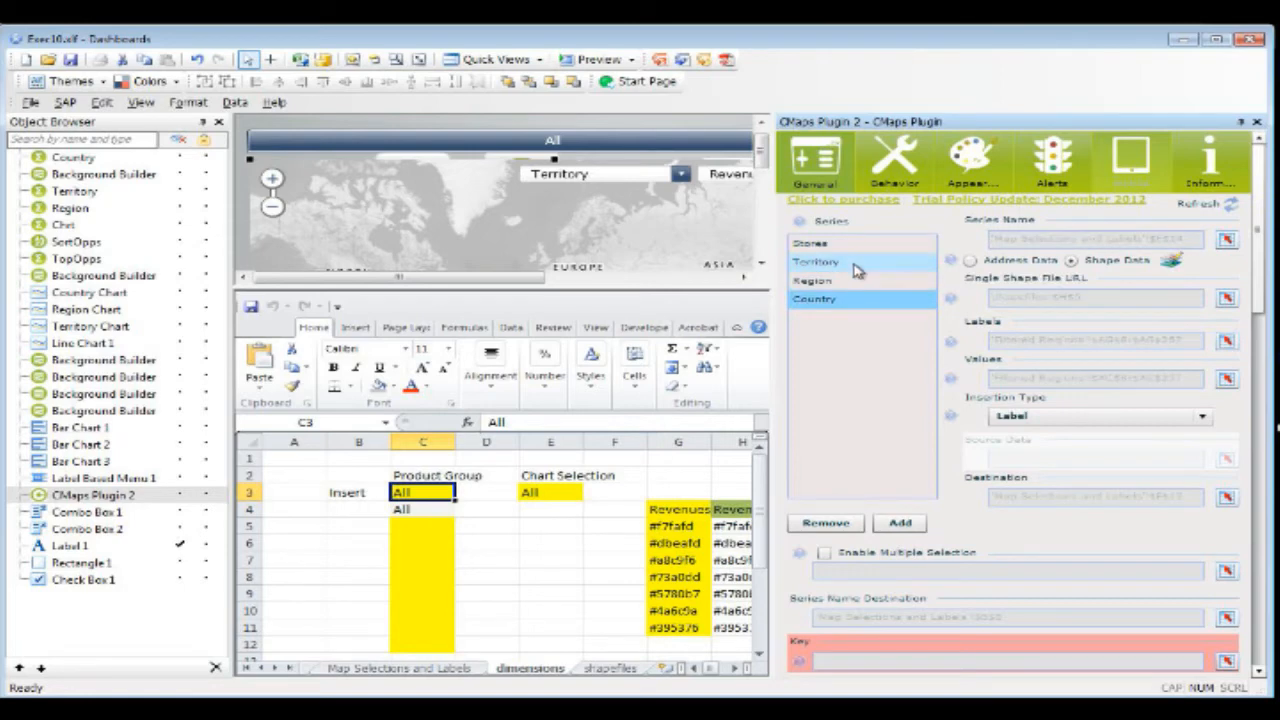
pyautogui.click(857, 264)
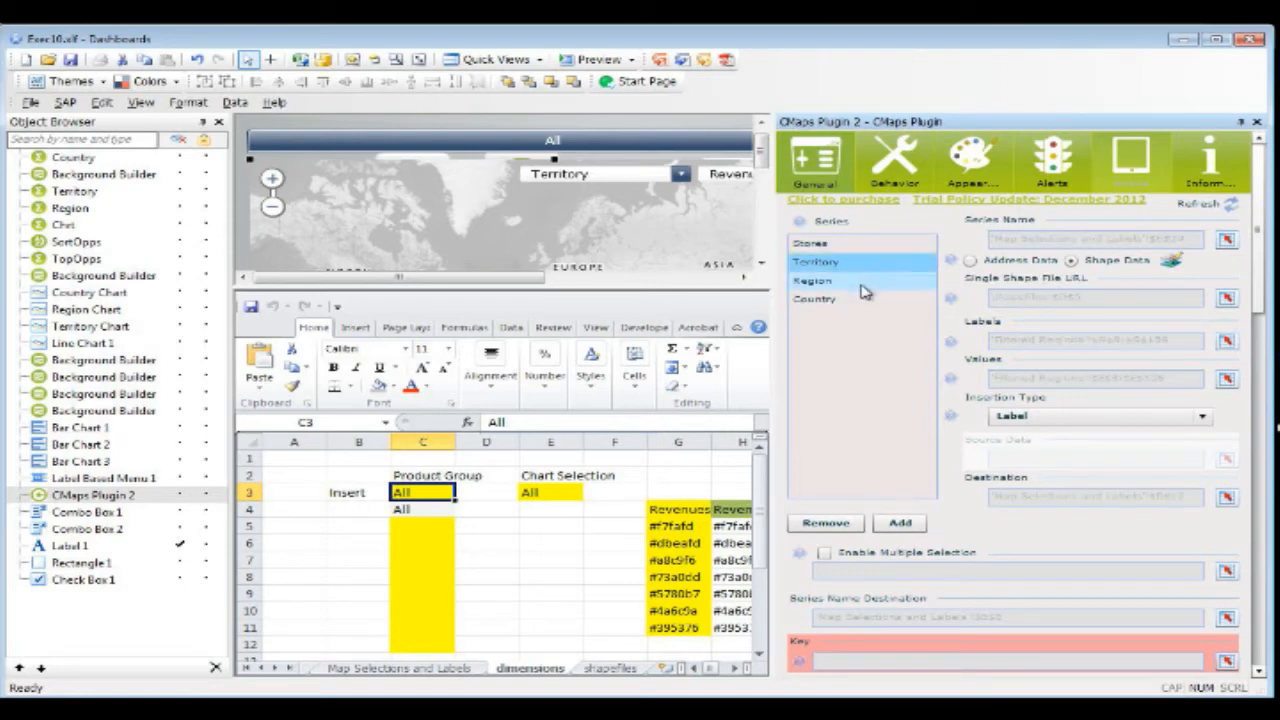
pyautogui.click(862, 283)
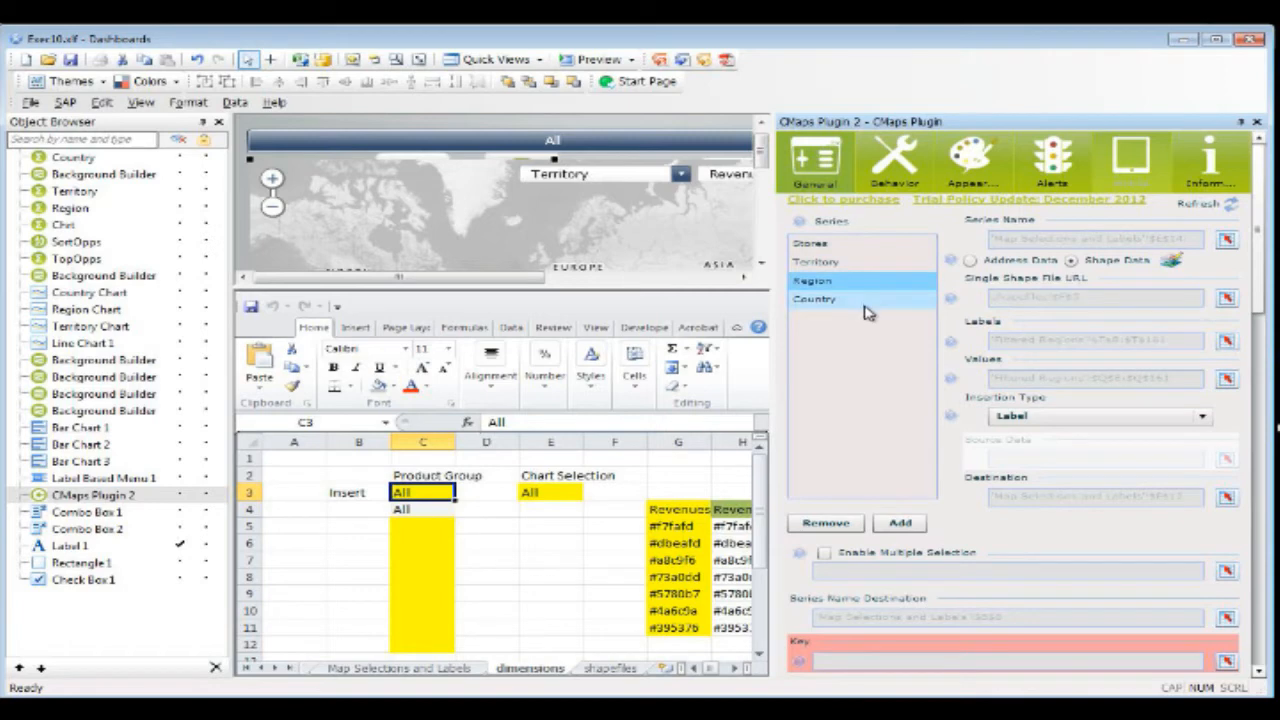
pyautogui.click(866, 302)
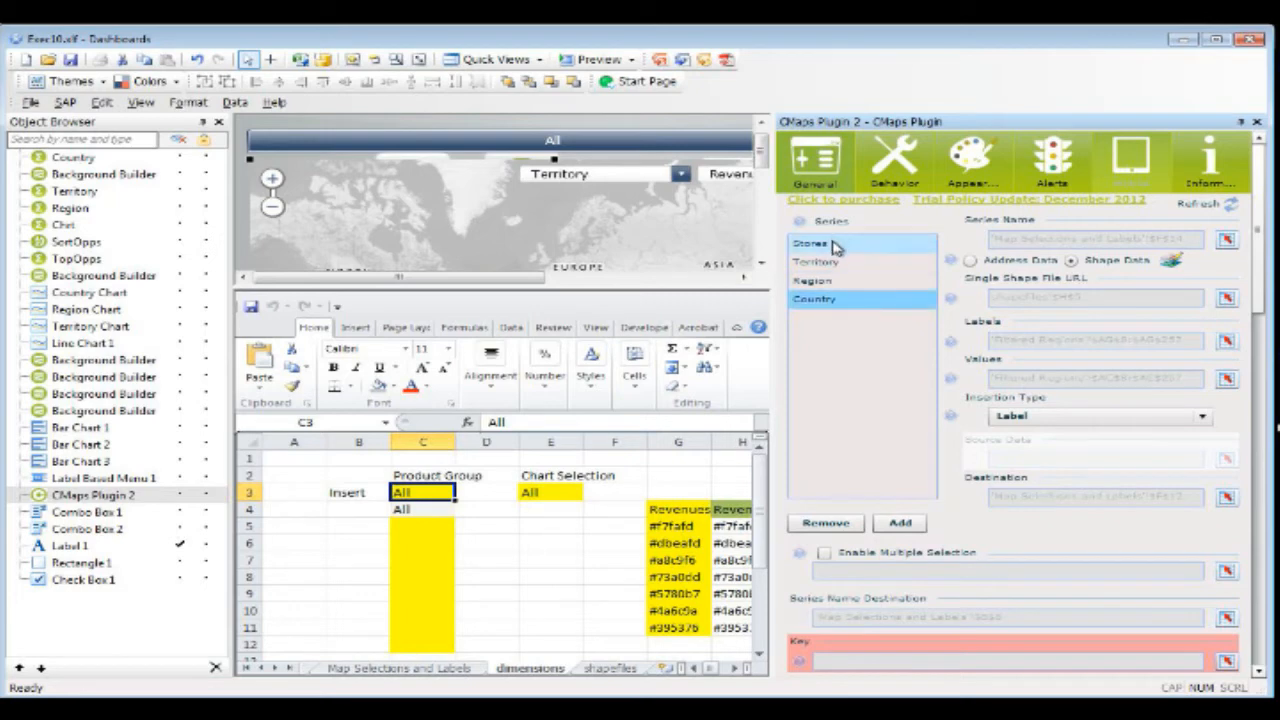
pyautogui.click(866, 280)
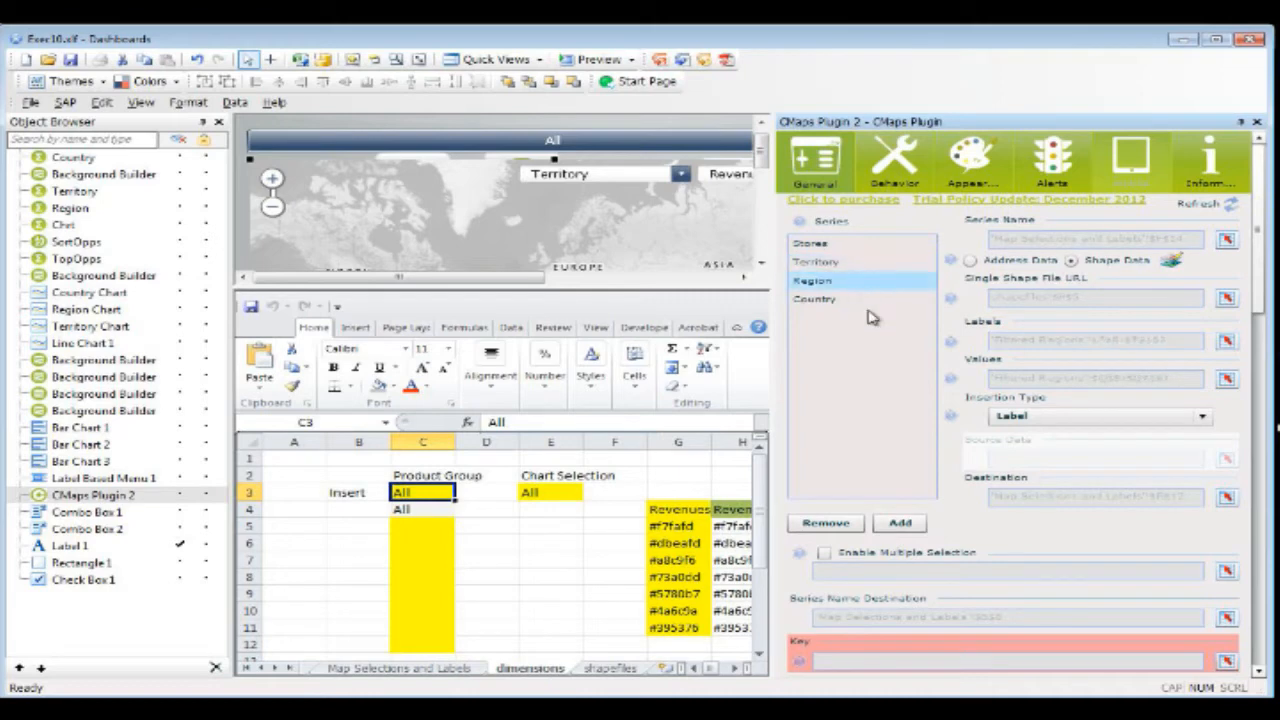
pyautogui.click(877, 262)
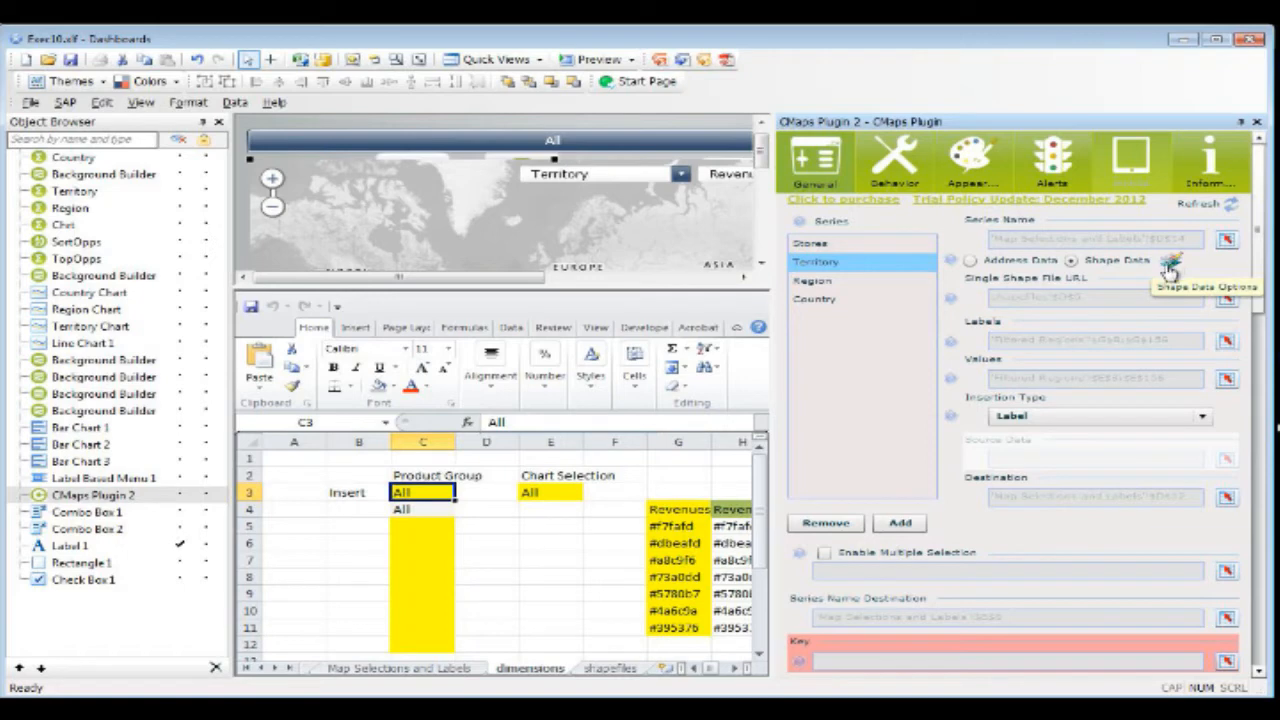
# Step: Inspect the Territory series' single shape file URL range on the shapefiles sheet without changing it, then view the Region and Country series
pyautogui.click(1226, 297)
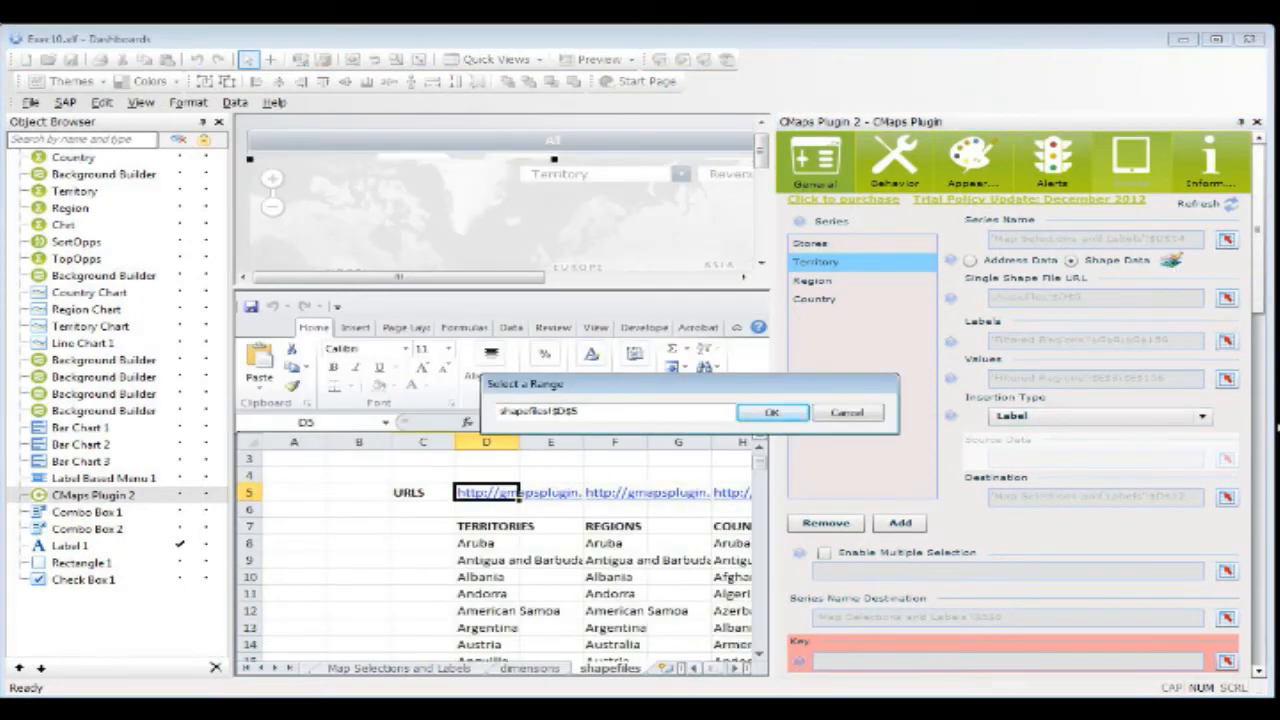
pyautogui.click(734, 668)
pyautogui.click(734, 668)
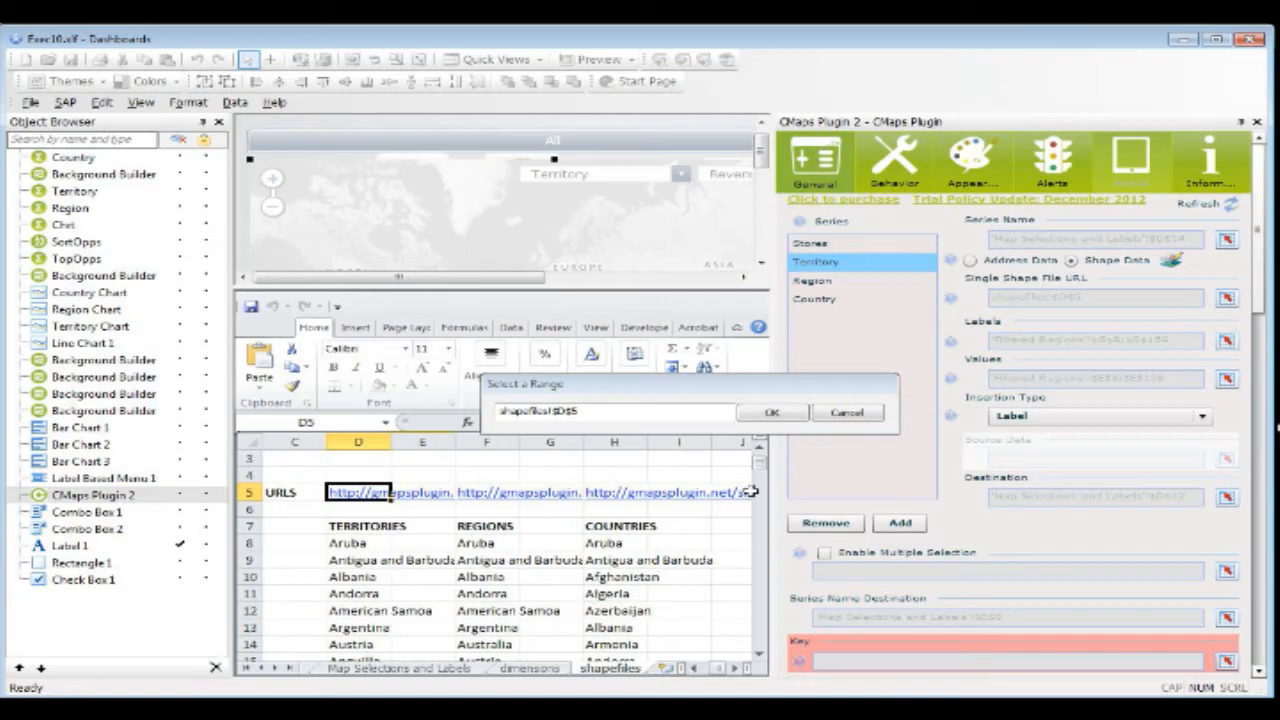
pyautogui.click(852, 412)
pyautogui.click(865, 280)
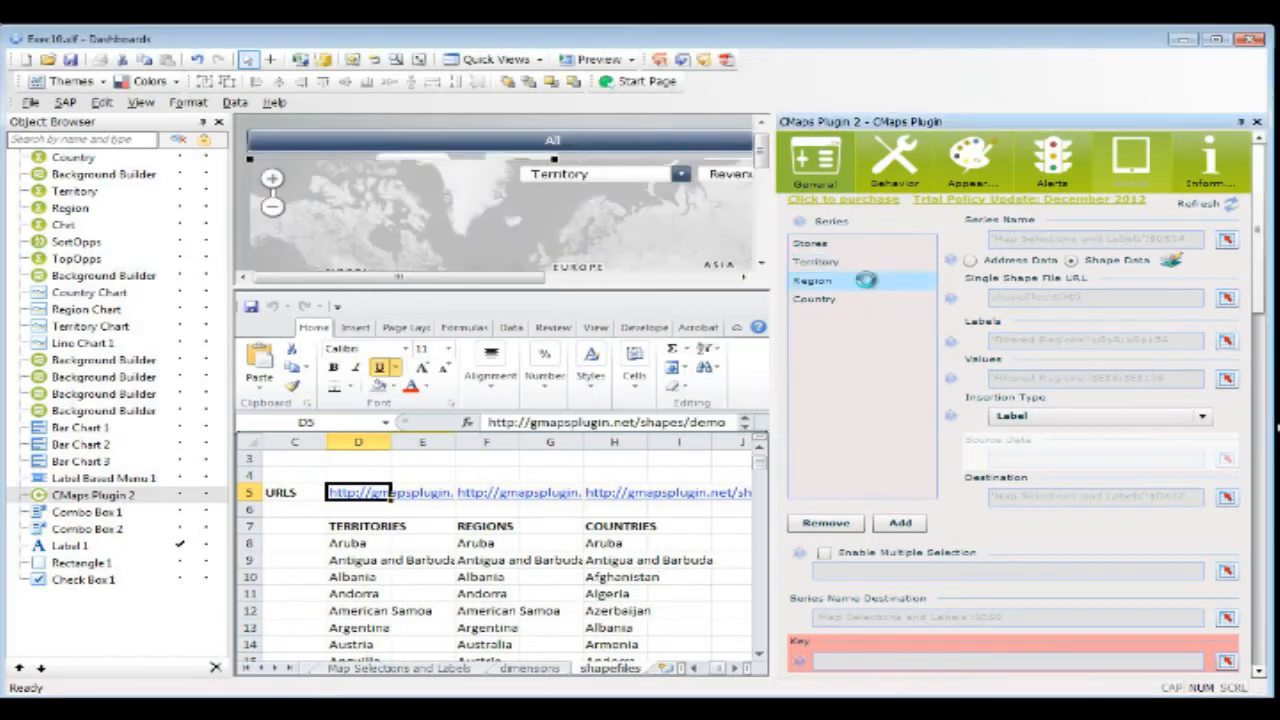
pyautogui.click(865, 299)
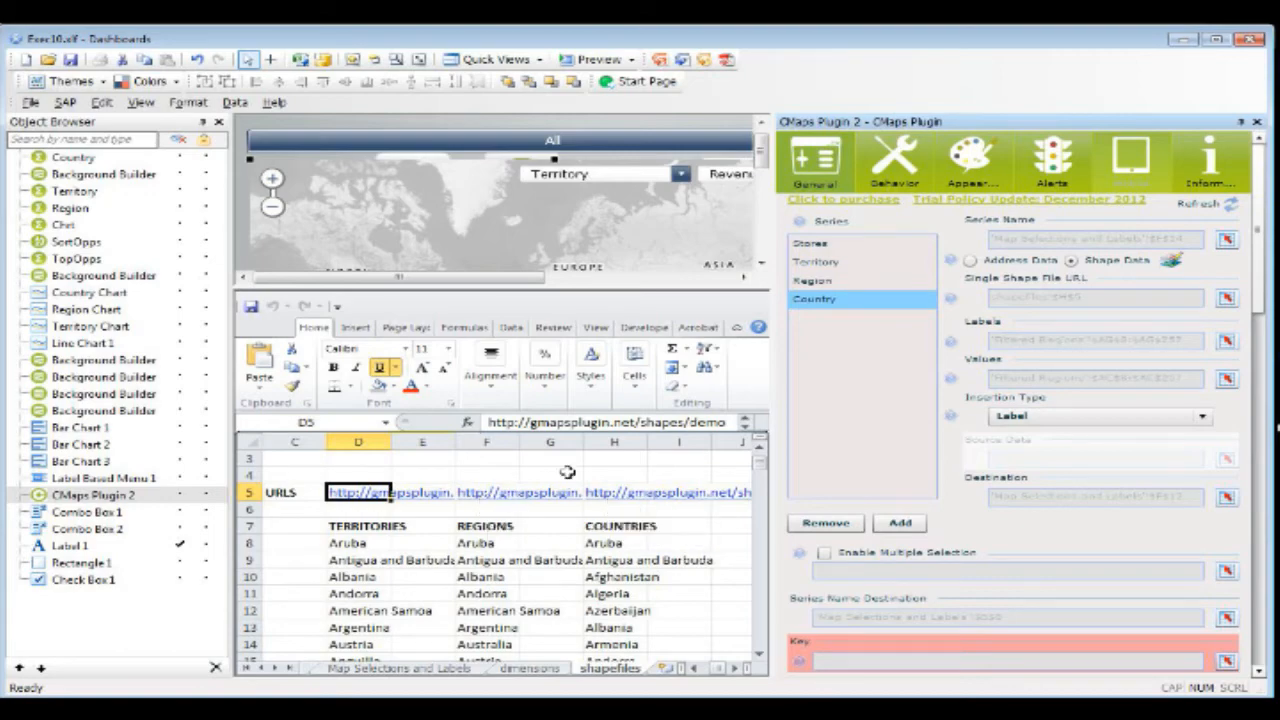
# Step: Examine the shapefiles lists, especially Territories rows 154 to 156 and Regions rows 158 to 160
pyautogui.moveTo(757, 470); pyautogui.dragTo(775, 580)
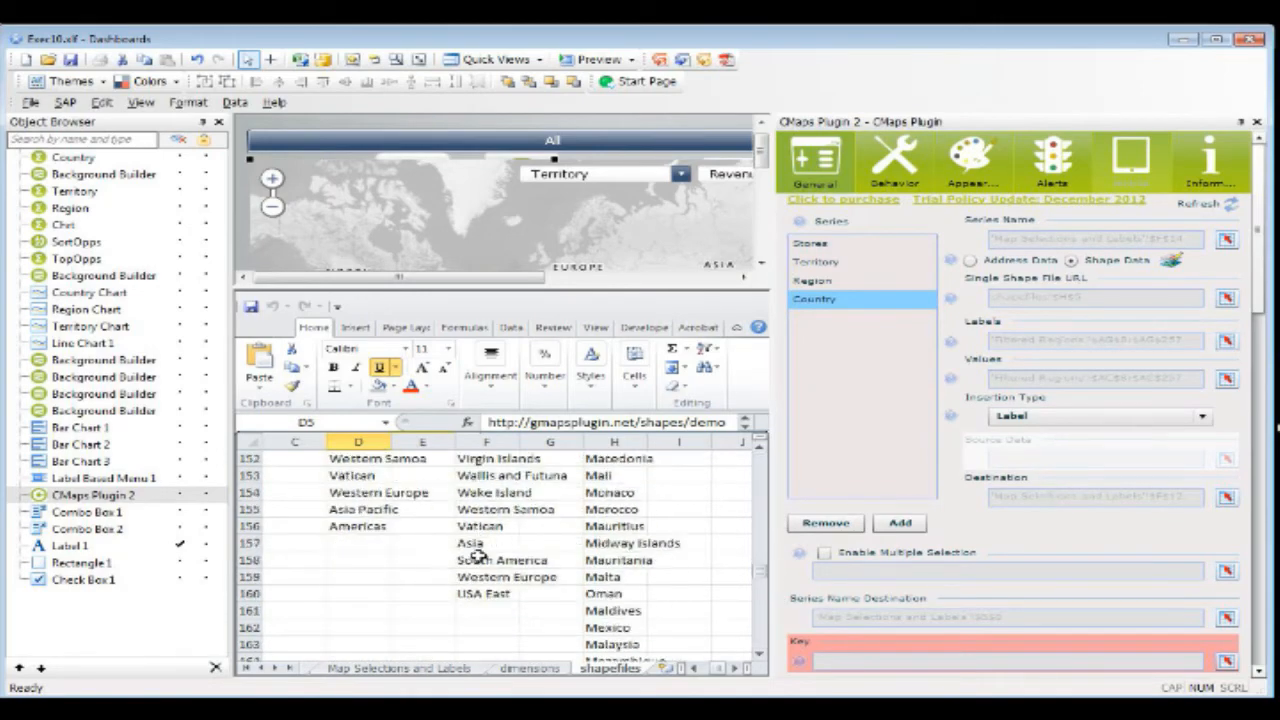
pyautogui.moveTo(476, 558); pyautogui.dragTo(490, 590)
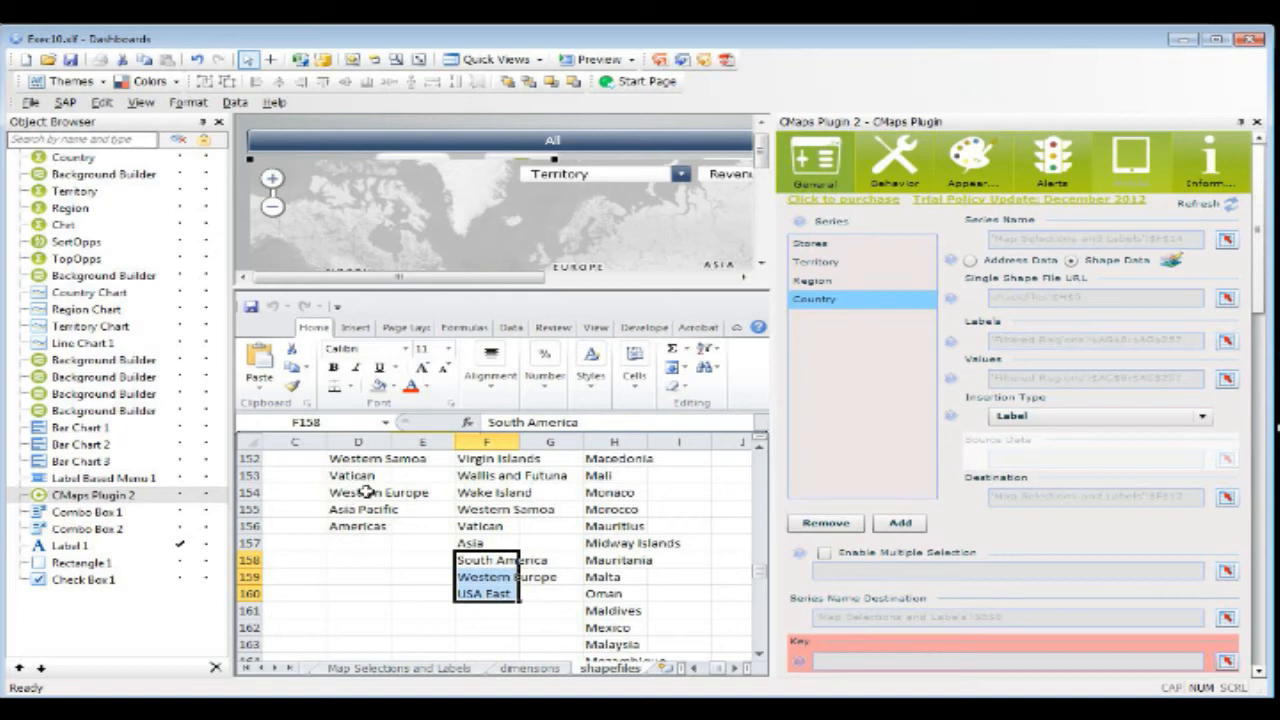
pyautogui.moveTo(367, 492); pyautogui.dragTo(377, 526)
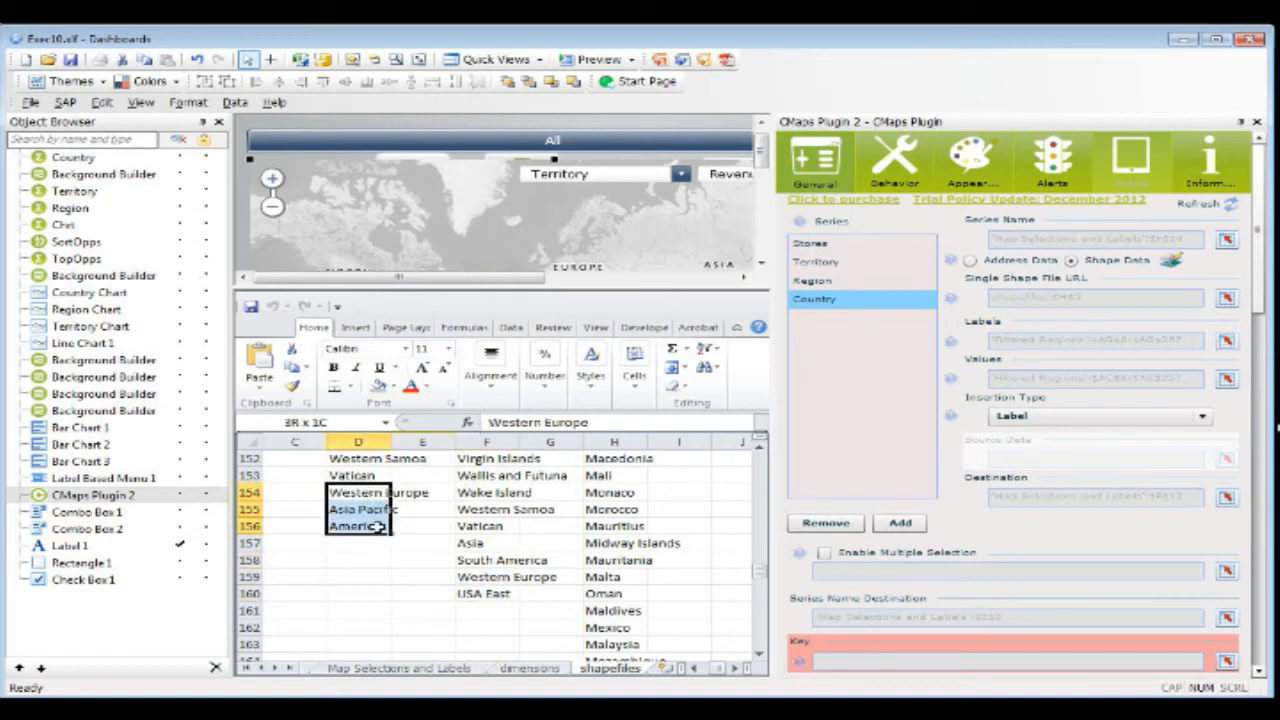
pyautogui.click(483, 558)
pyautogui.click(487, 577)
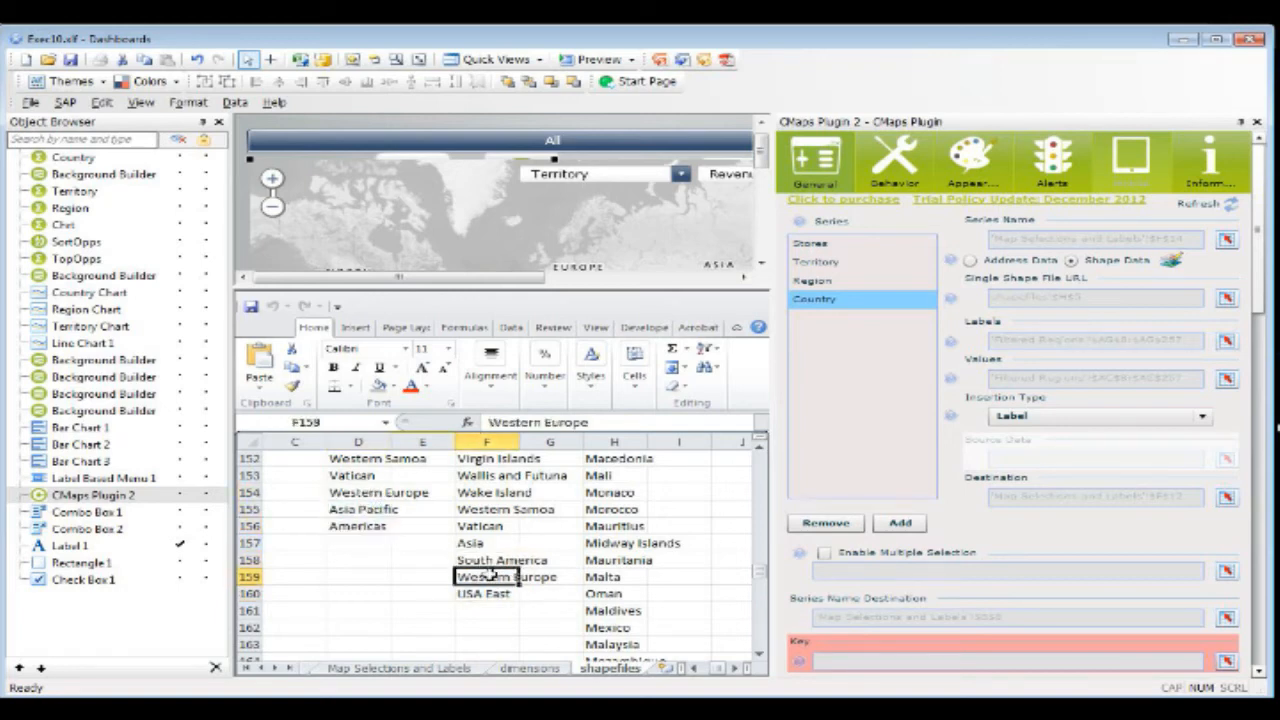
pyautogui.click(487, 595)
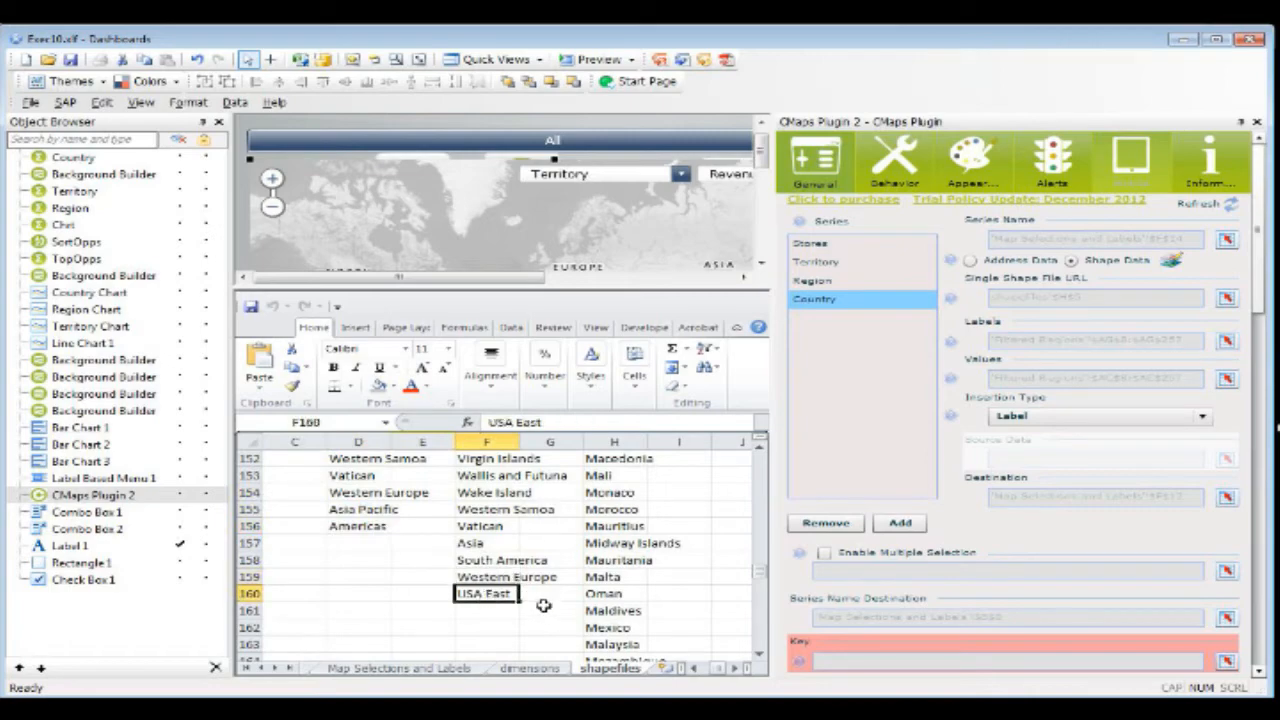
pyautogui.scroll(16, 510, 552)
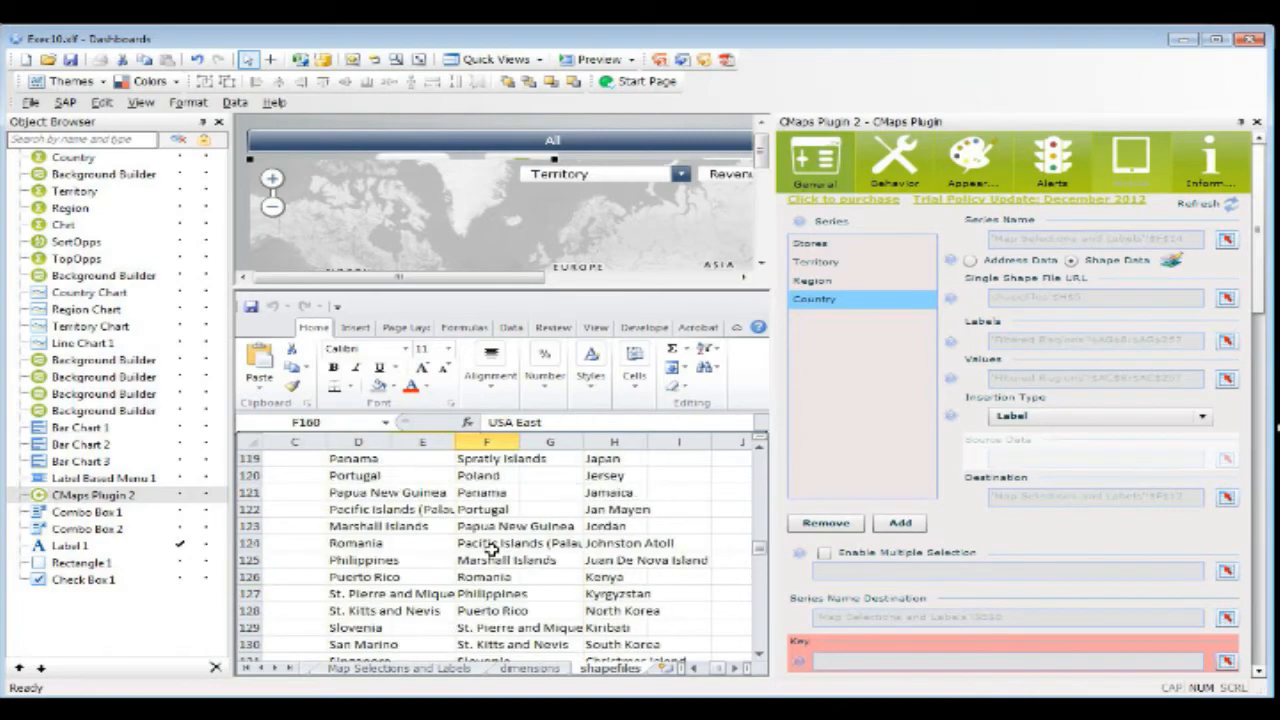
pyautogui.scroll(20, 491, 549)
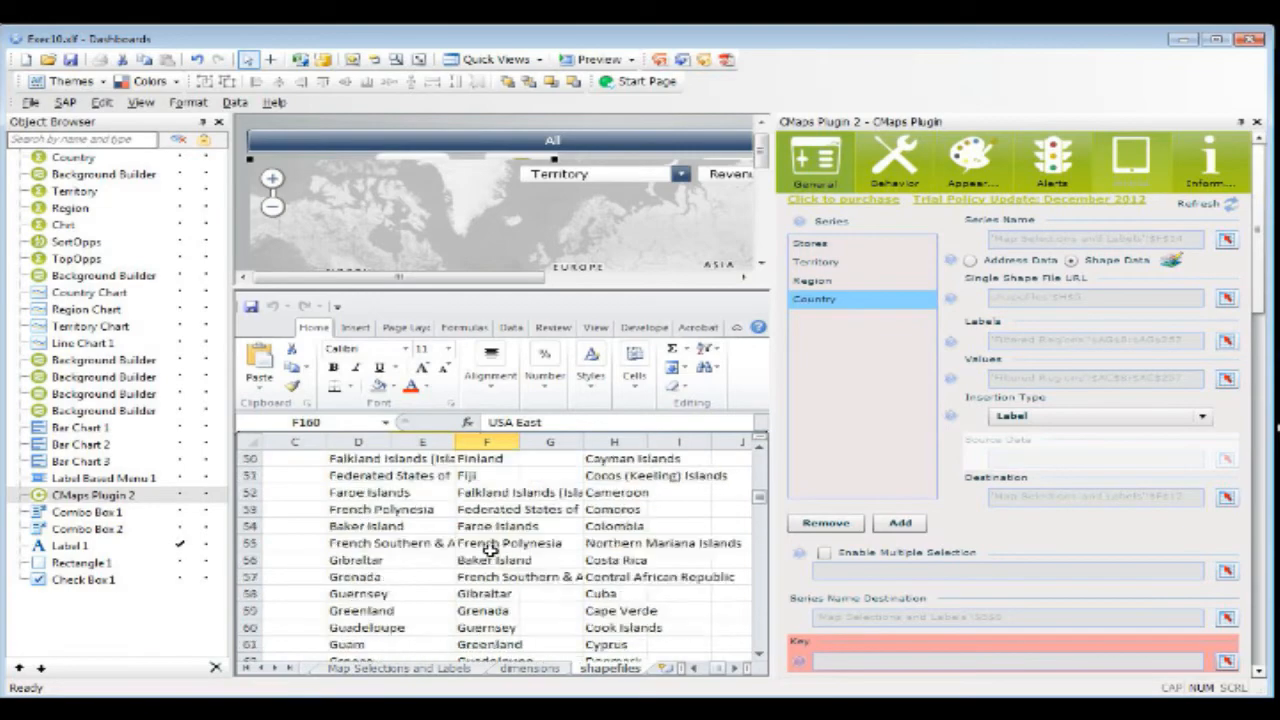
pyautogui.scroll(10, 489, 549)
pyautogui.scroll(-5, 576, 524)
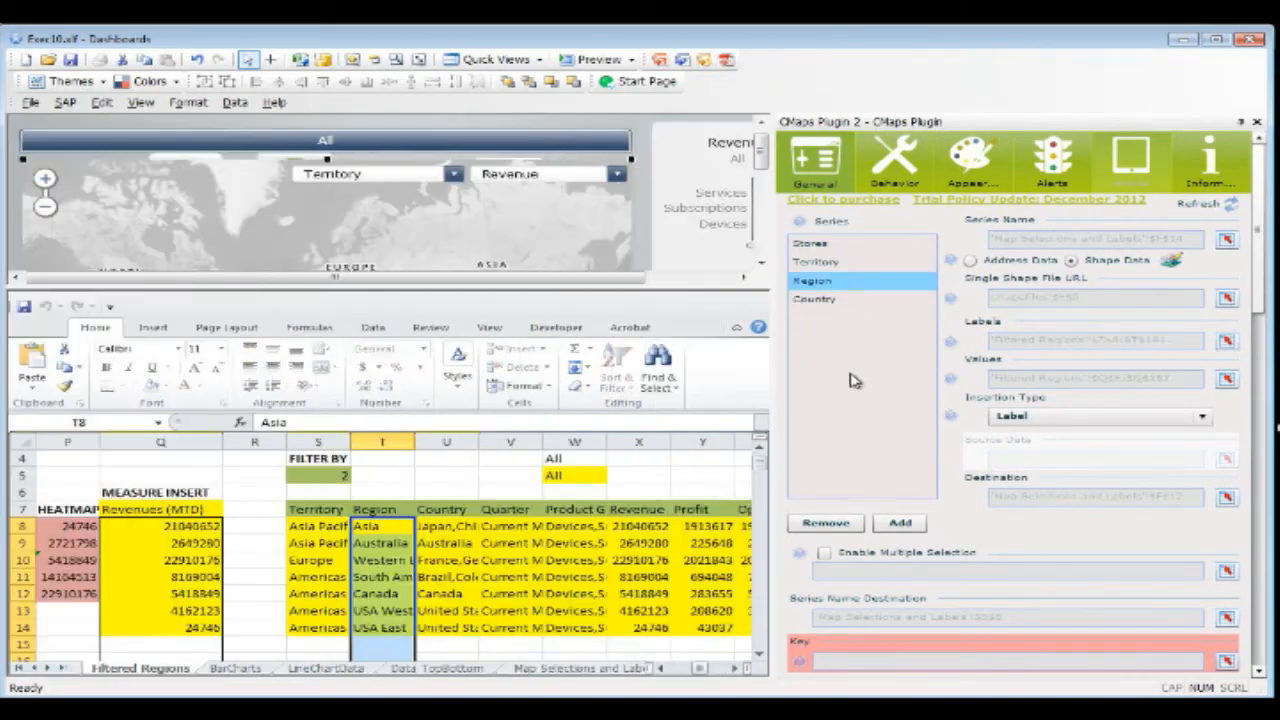
# Step: View the map's Region and Country series and the region summary in S8:Z14 of the Filtered Regions sheet
pyautogui.click(840, 281)
pyautogui.click(846, 302)
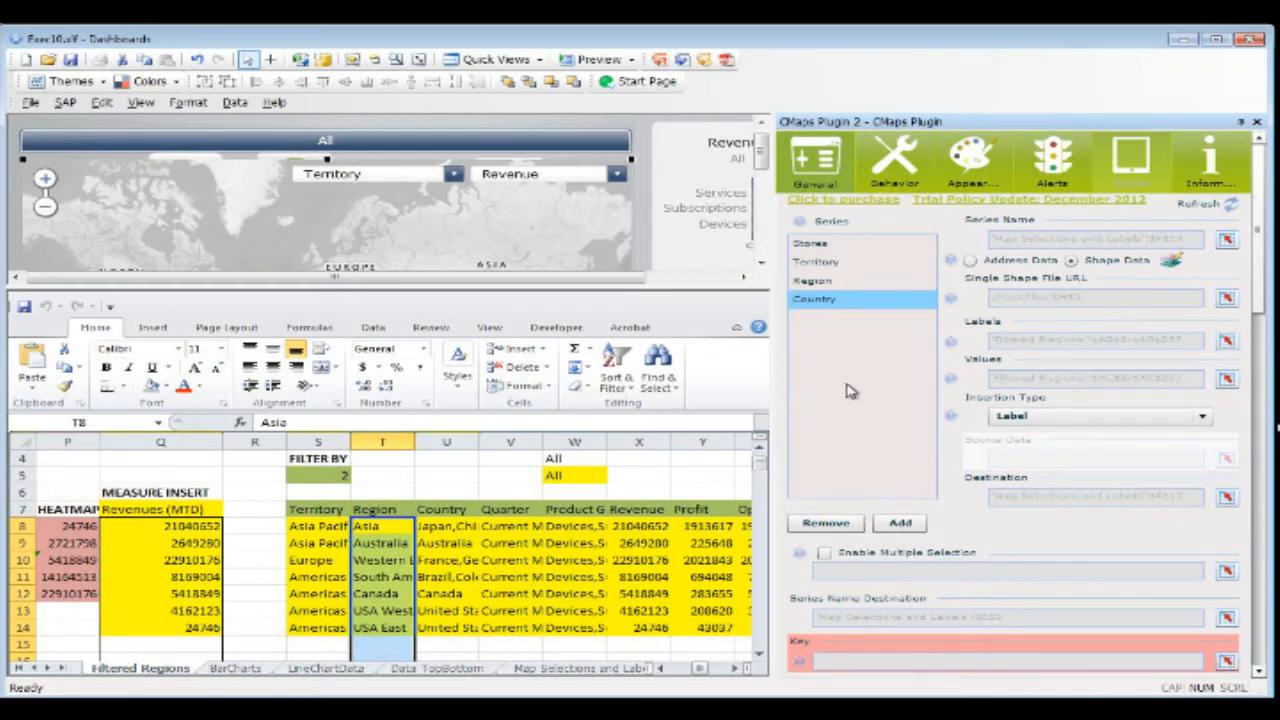
pyautogui.hscroll(2, 380, 540)
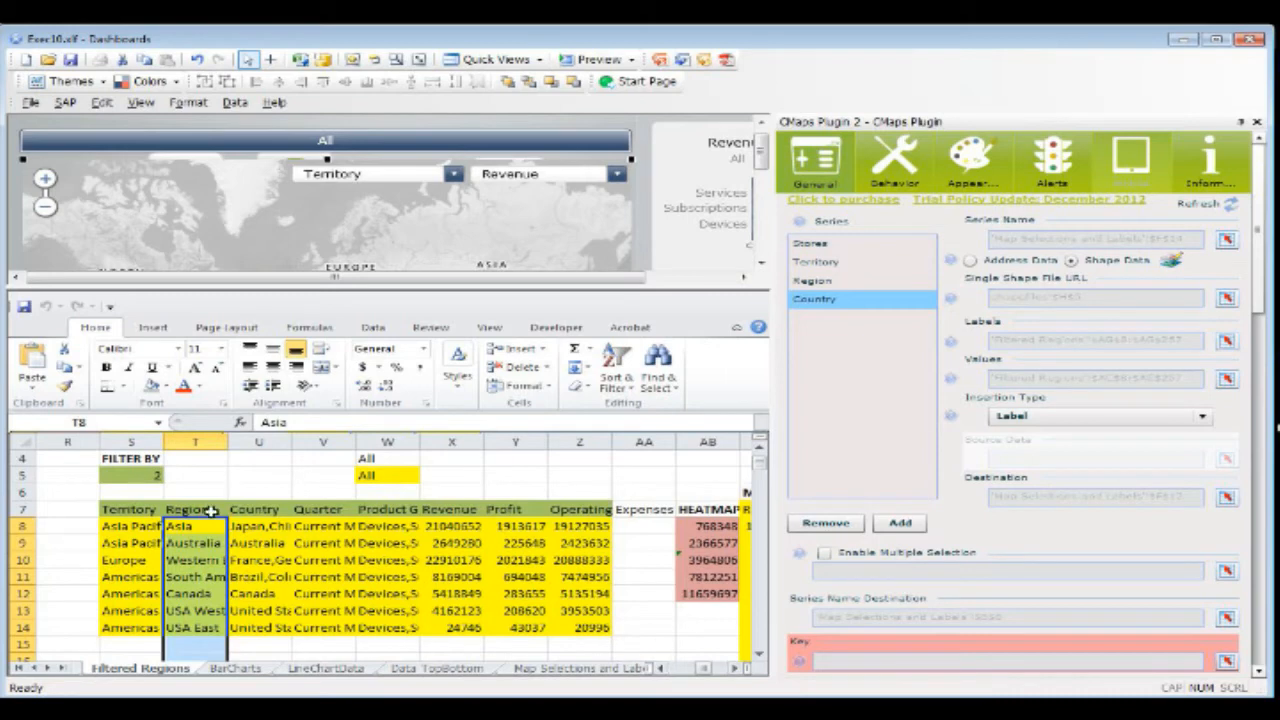
pyautogui.moveTo(150, 525); pyautogui.dragTo(575, 627)
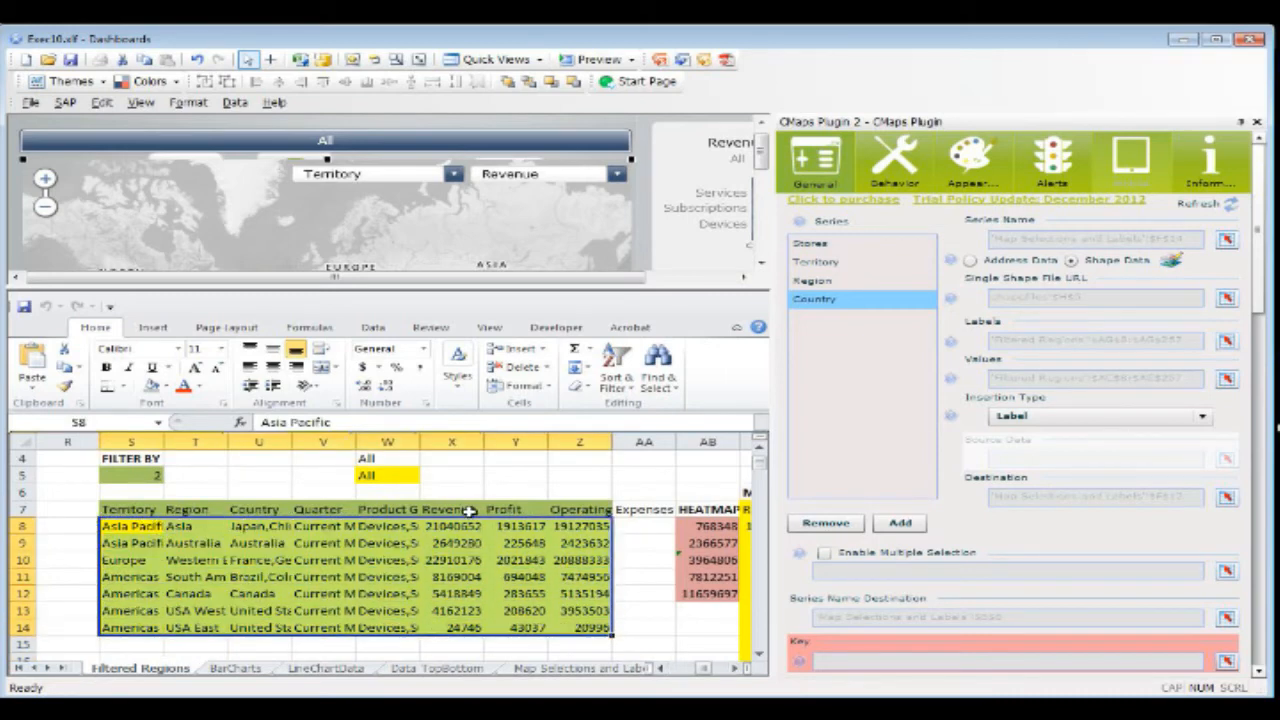
# Step: Look over the Revenue, Profit and Operating Expenses columns of the region summary, including their headings
pyautogui.moveTo(457, 509); pyautogui.dragTo(471, 600)
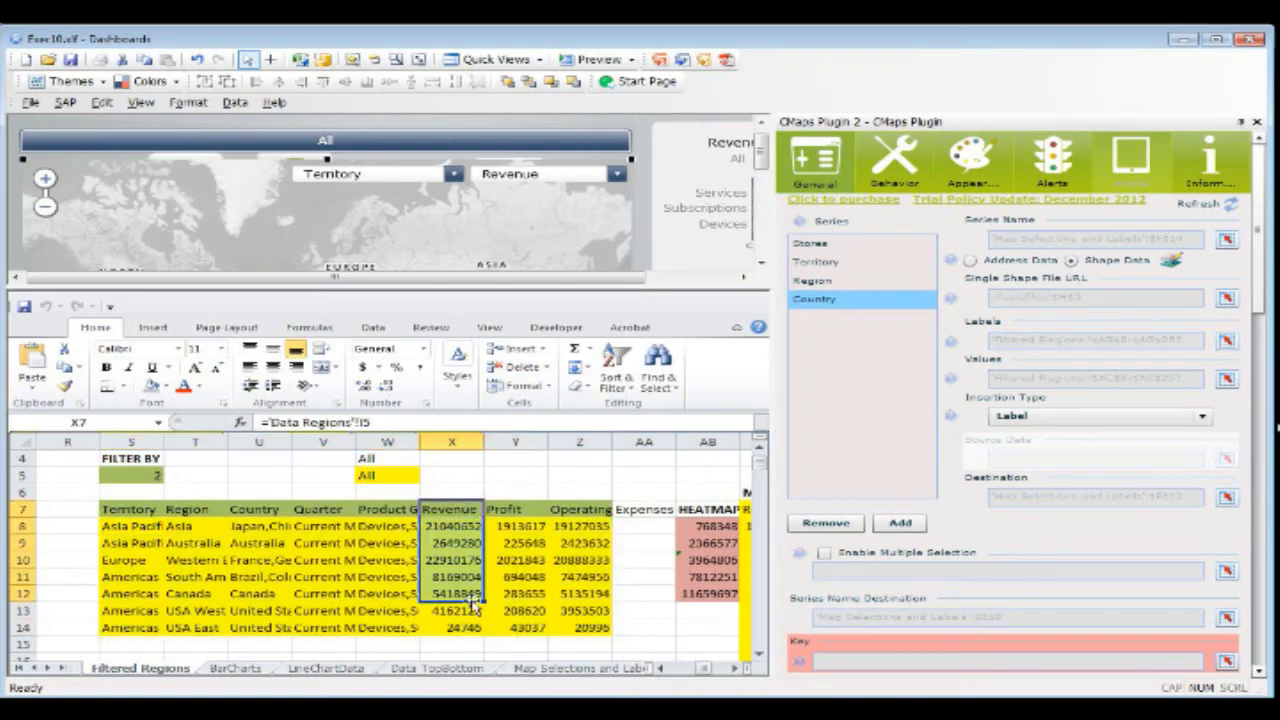
pyautogui.moveTo(515, 509); pyautogui.dragTo(520, 578)
pyautogui.moveTo(579, 515); pyautogui.dragTo(601, 611)
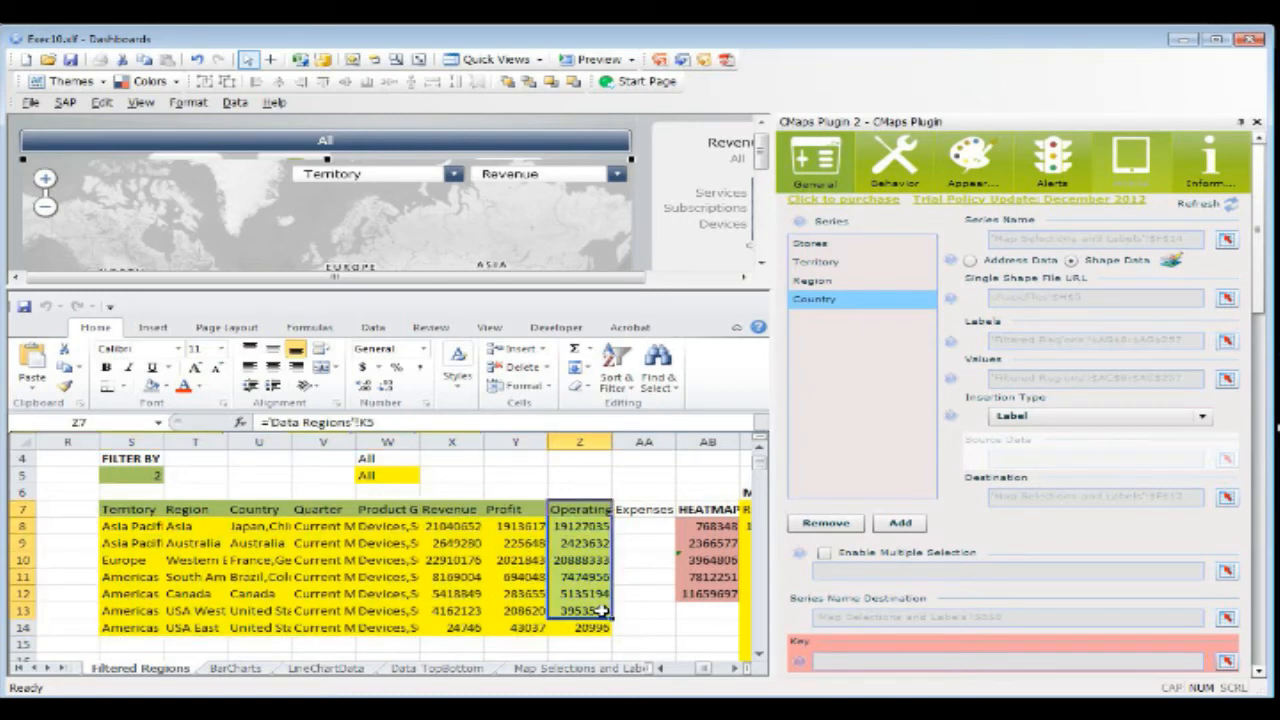
pyautogui.moveTo(467, 513); pyautogui.dragTo(447, 610)
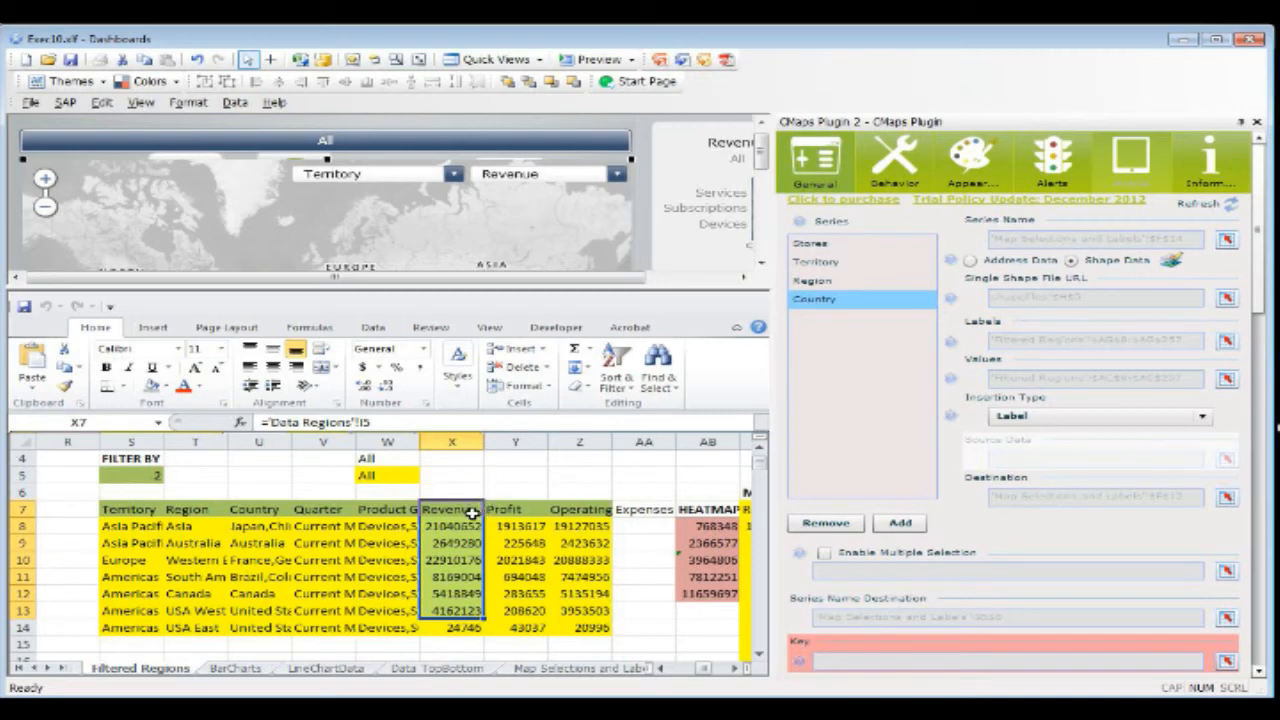
pyautogui.moveTo(450, 521); pyautogui.dragTo(575, 630)
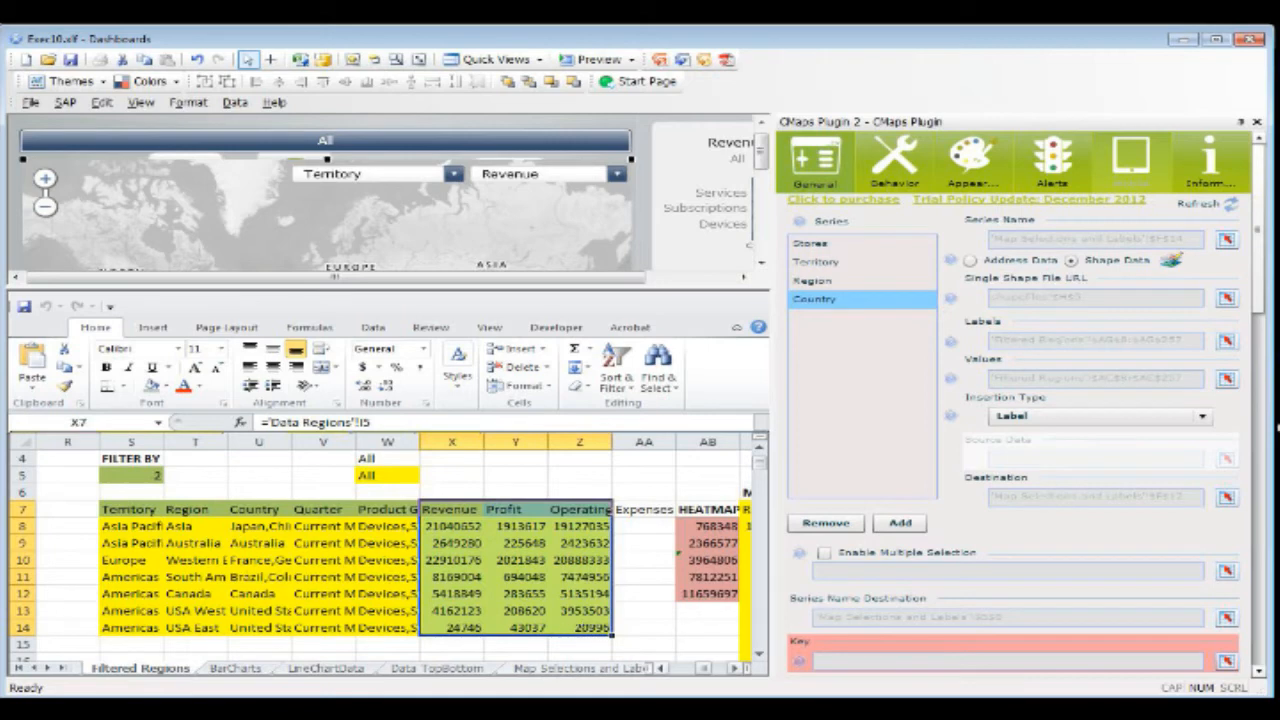
# Step: Examine the Revenues (MTD) column under MEASURE INSERT beside the region summary, cells Q7 to Q14
pyautogui.click(660, 668)
pyautogui.click(660, 668)
pyautogui.click(660, 668)
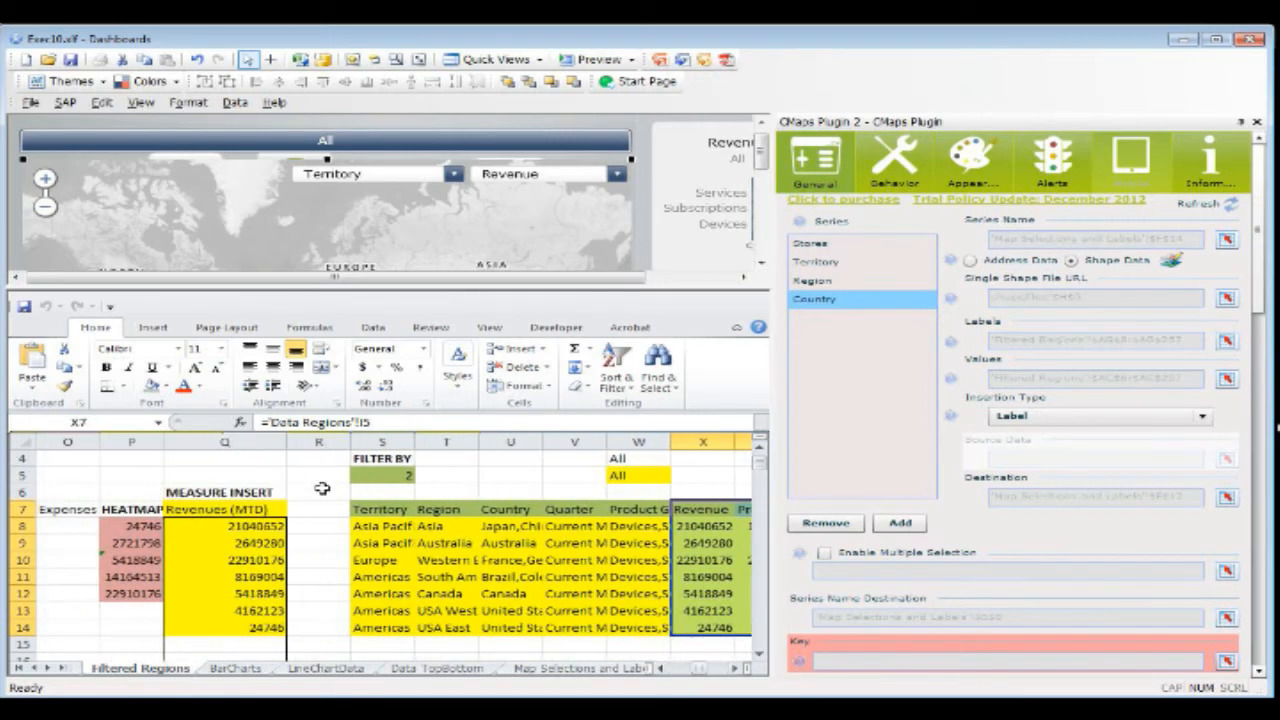
pyautogui.moveTo(250, 510); pyautogui.dragTo(276, 622)
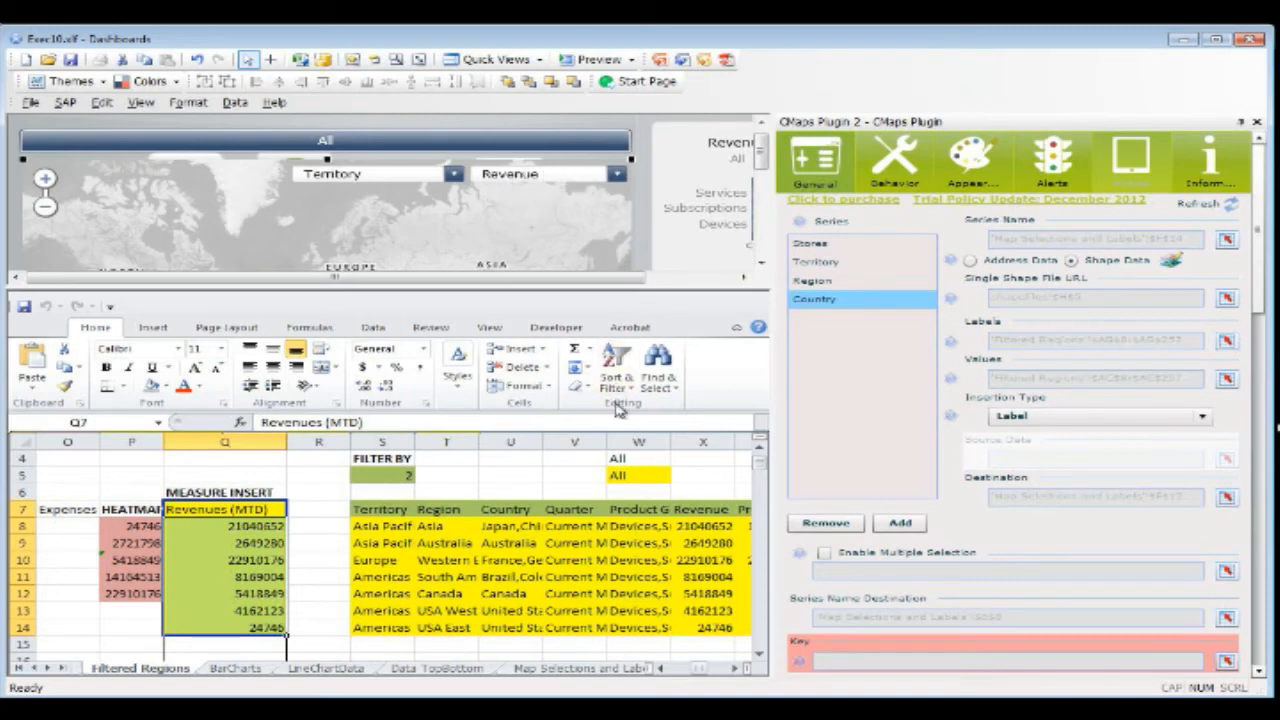
# Step: Compare the region summary's Revenue column, X7 to X14, with the Revenues (MTD) column under MEASURE INSERT, Q7 to Q14
pyautogui.click(710, 510)
pyautogui.moveTo(712, 510); pyautogui.dragTo(572, 628)
pyautogui.click(660, 668)
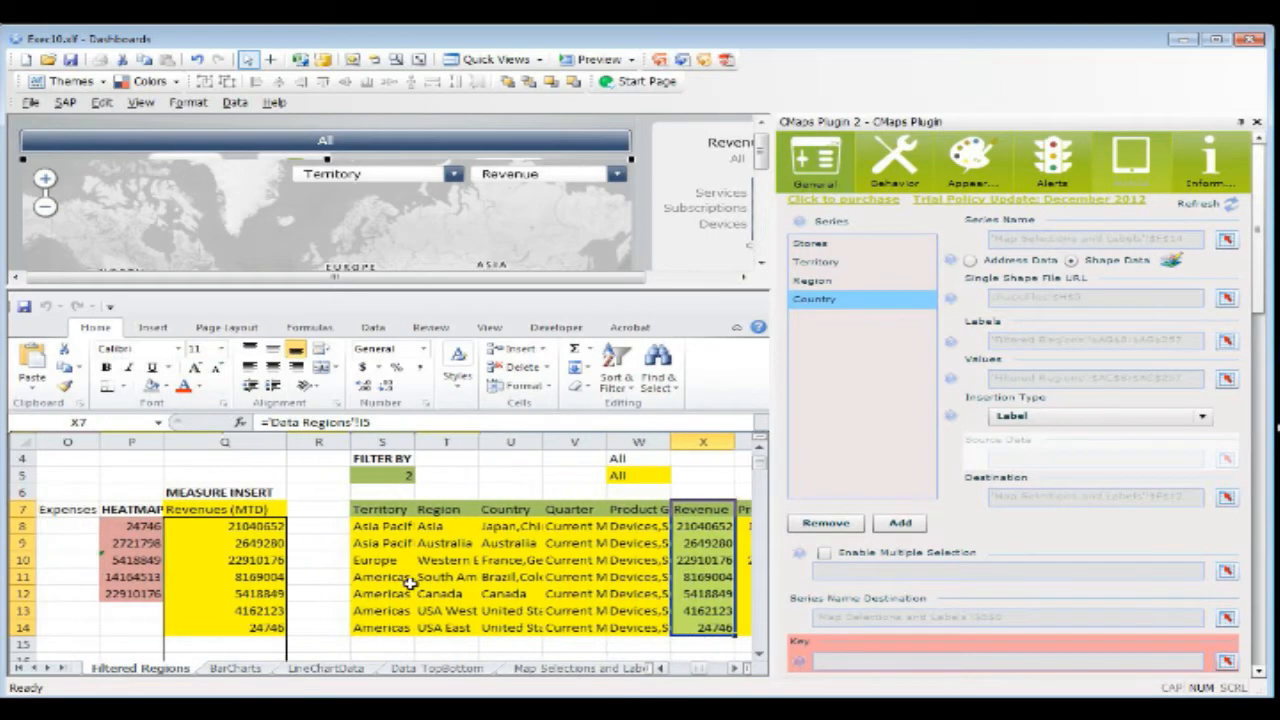
pyautogui.moveTo(279, 511); pyautogui.dragTo(275, 624)
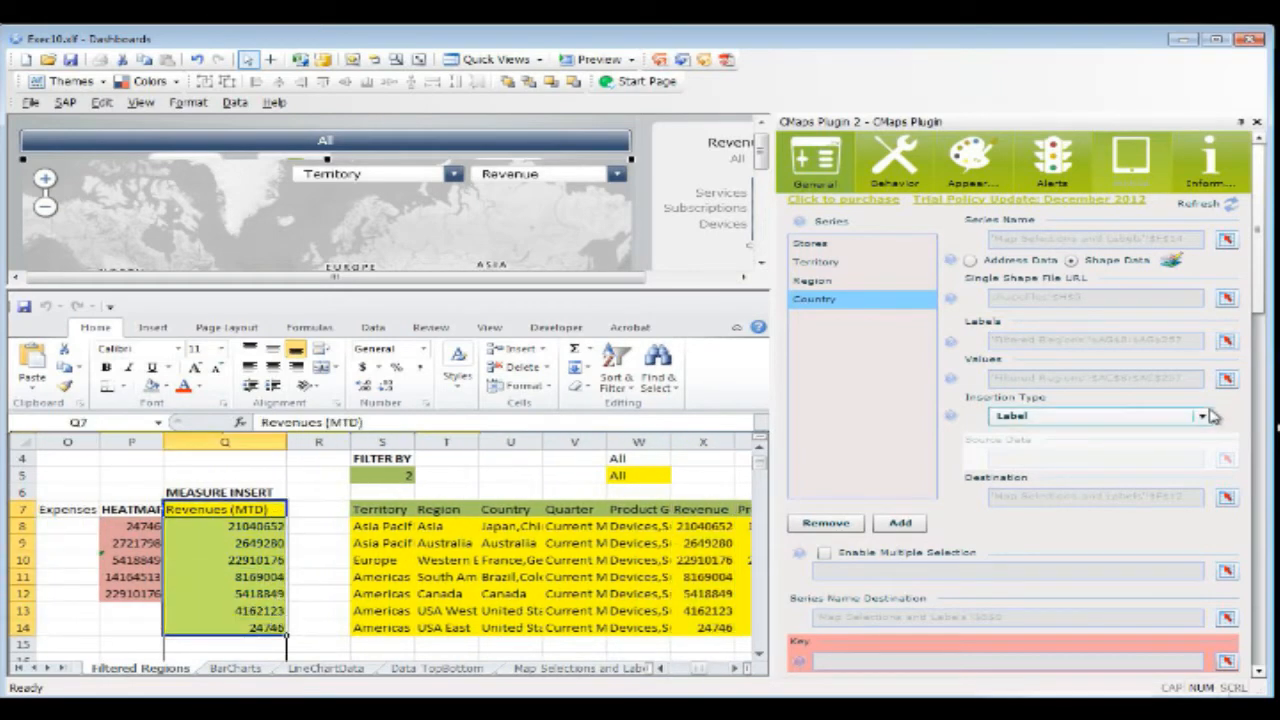
# Step: Check which Filtered Regions cells are bound to the Values of the map's Country and Region series
pyautogui.click(1224, 378)
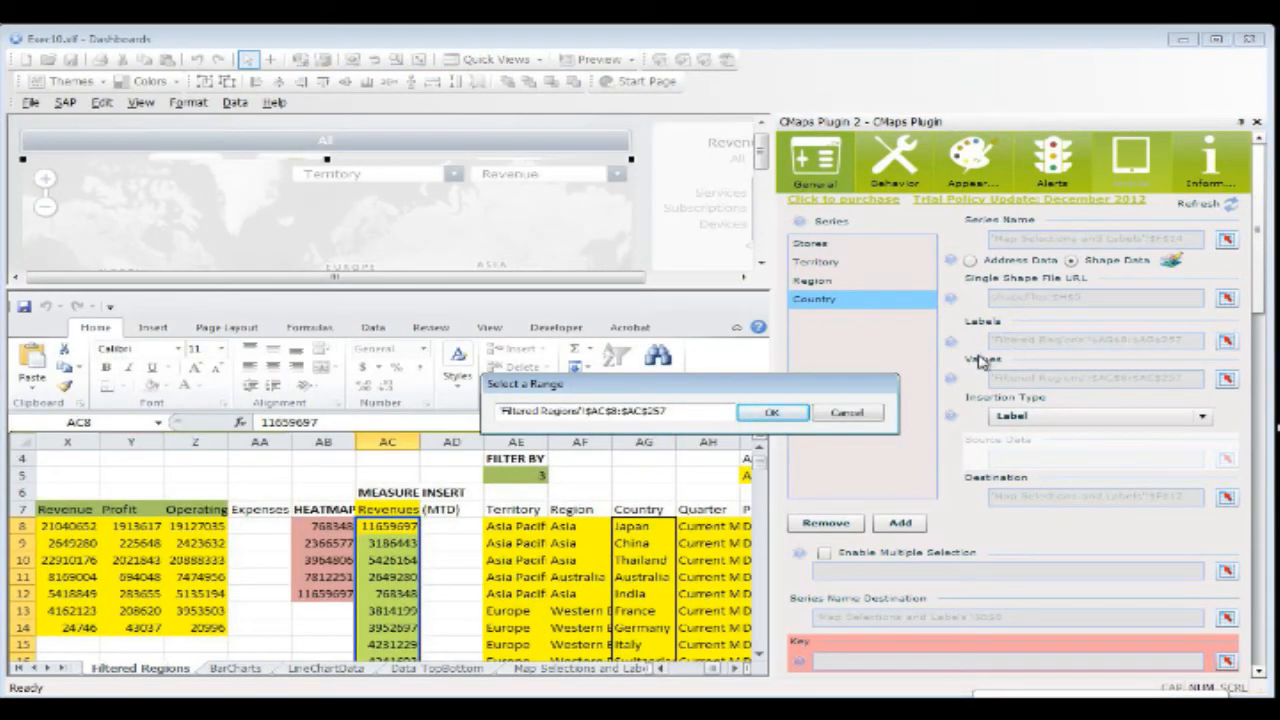
pyautogui.click(771, 412)
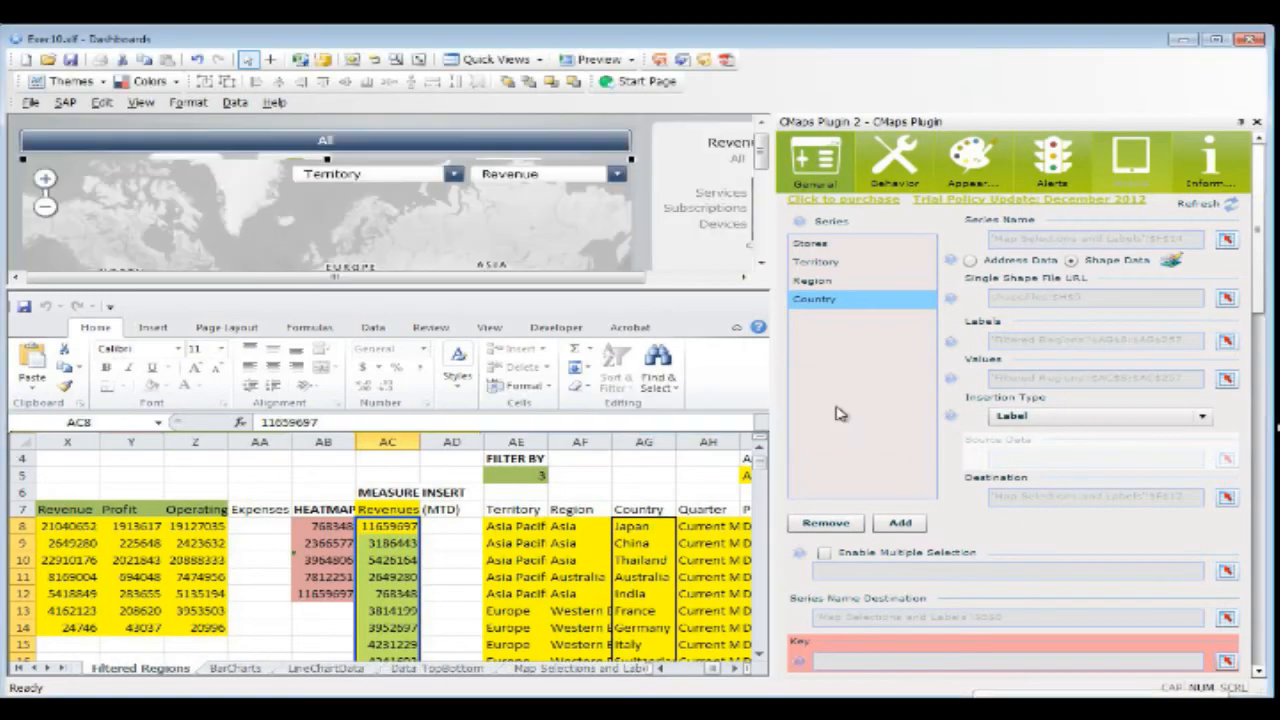
pyautogui.click(860, 285)
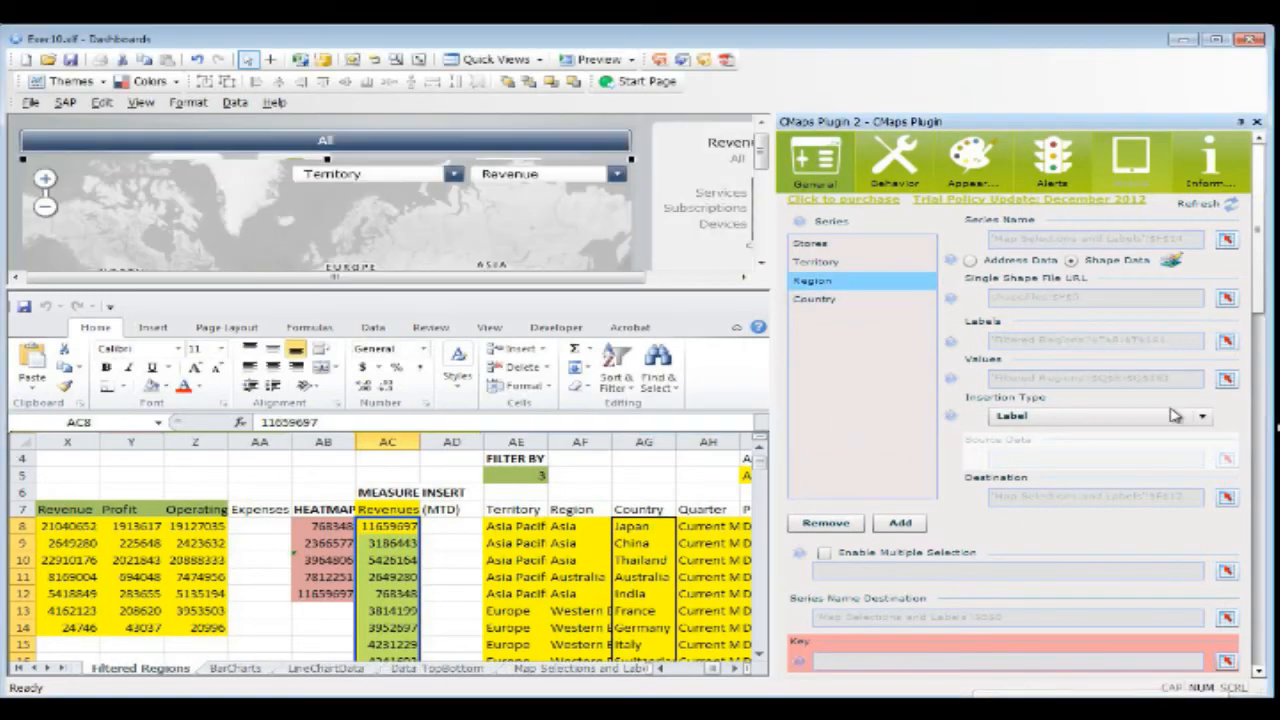
pyautogui.click(1226, 378)
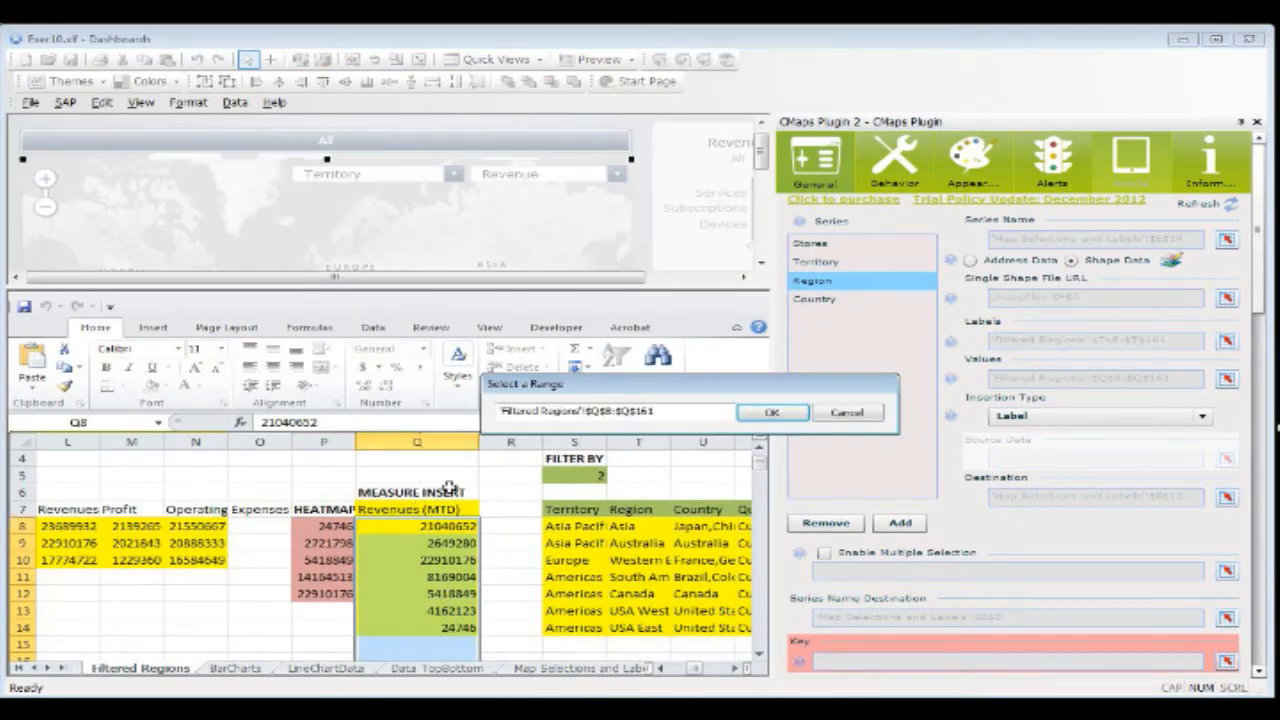
pyautogui.click(846, 415)
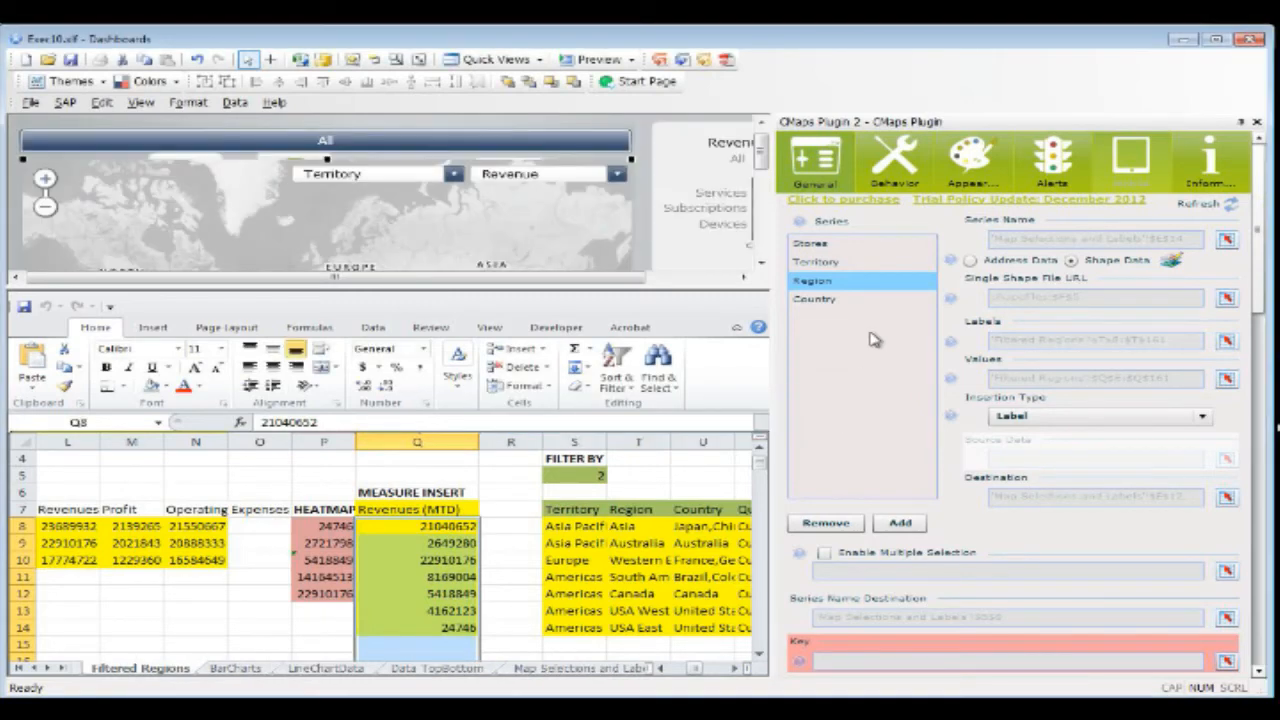
pyautogui.click(886, 300)
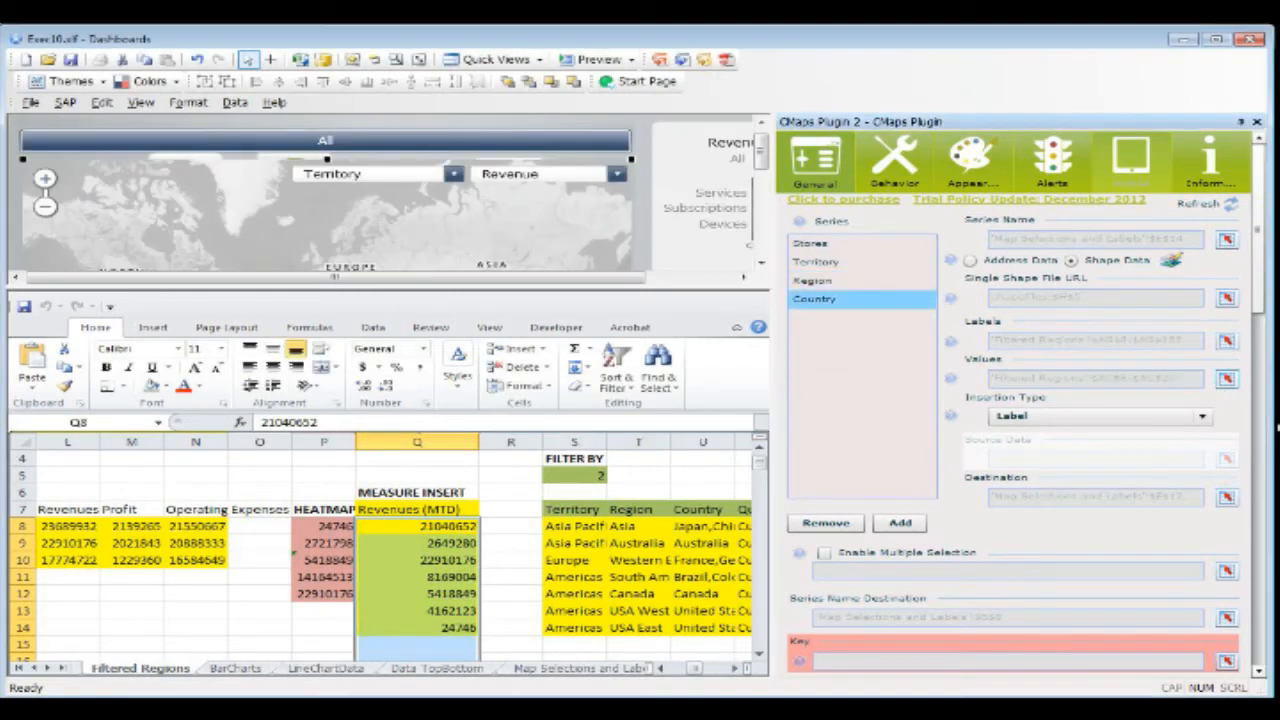
pyautogui.click(1226, 378)
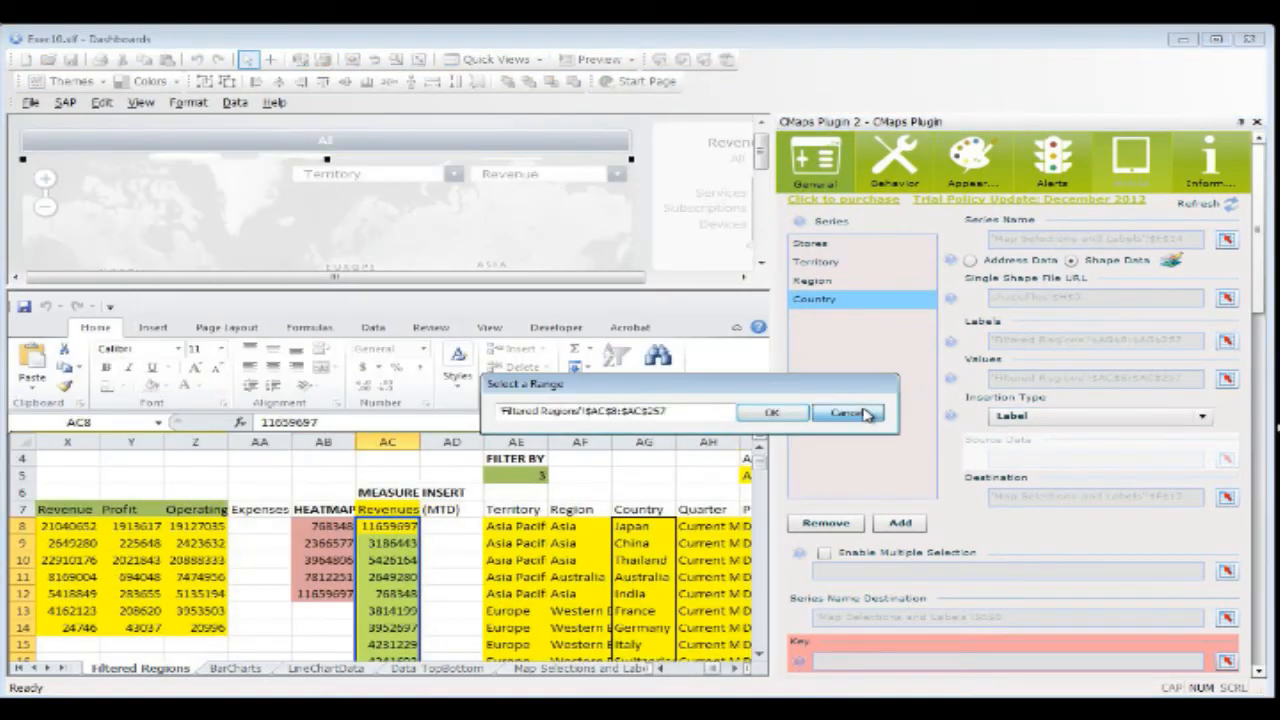
pyautogui.click(846, 414)
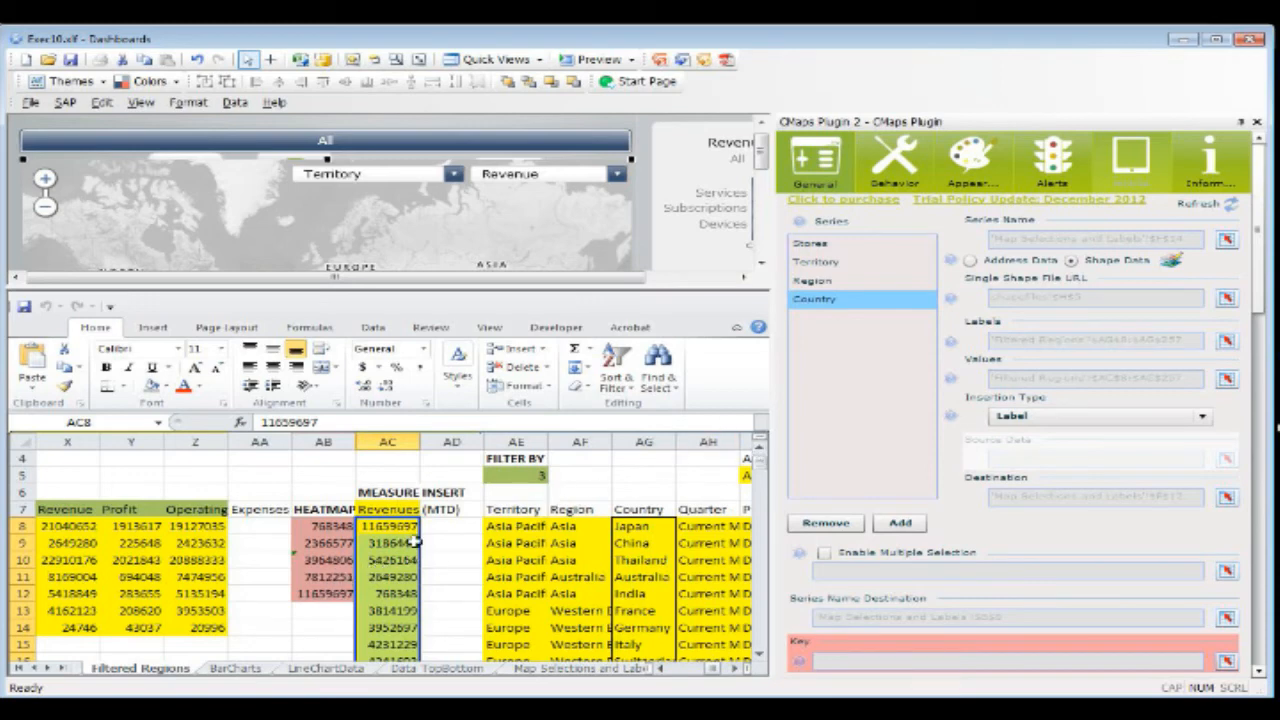
# Step: Inspect the Revenue combo box's label range and the destination range of its Territory data insertion
pyautogui.click(537, 184)
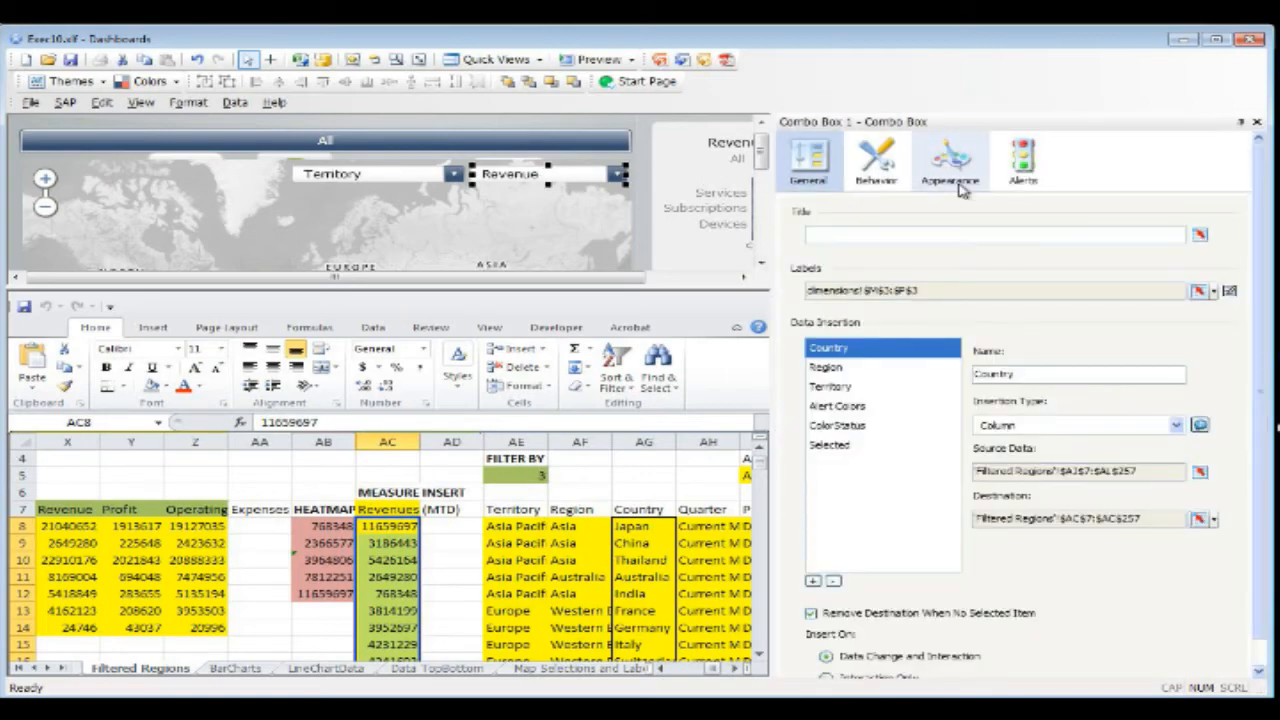
pyautogui.click(1198, 291)
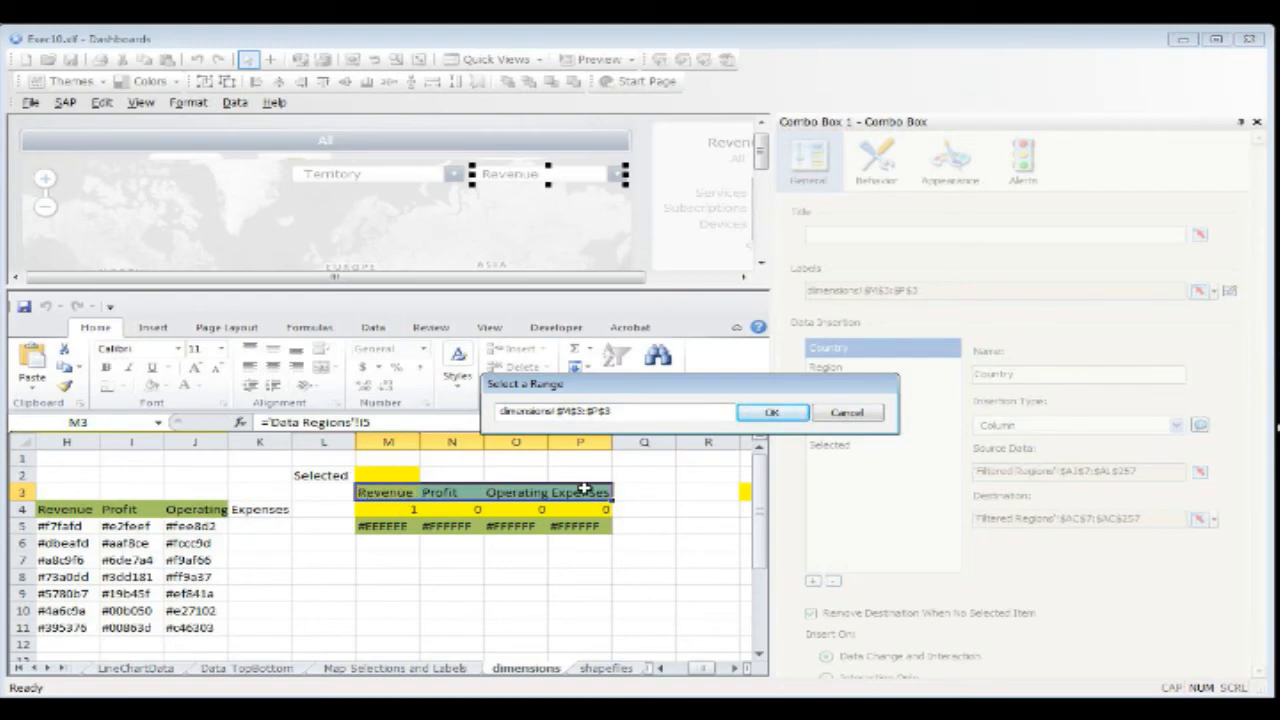
pyautogui.click(862, 411)
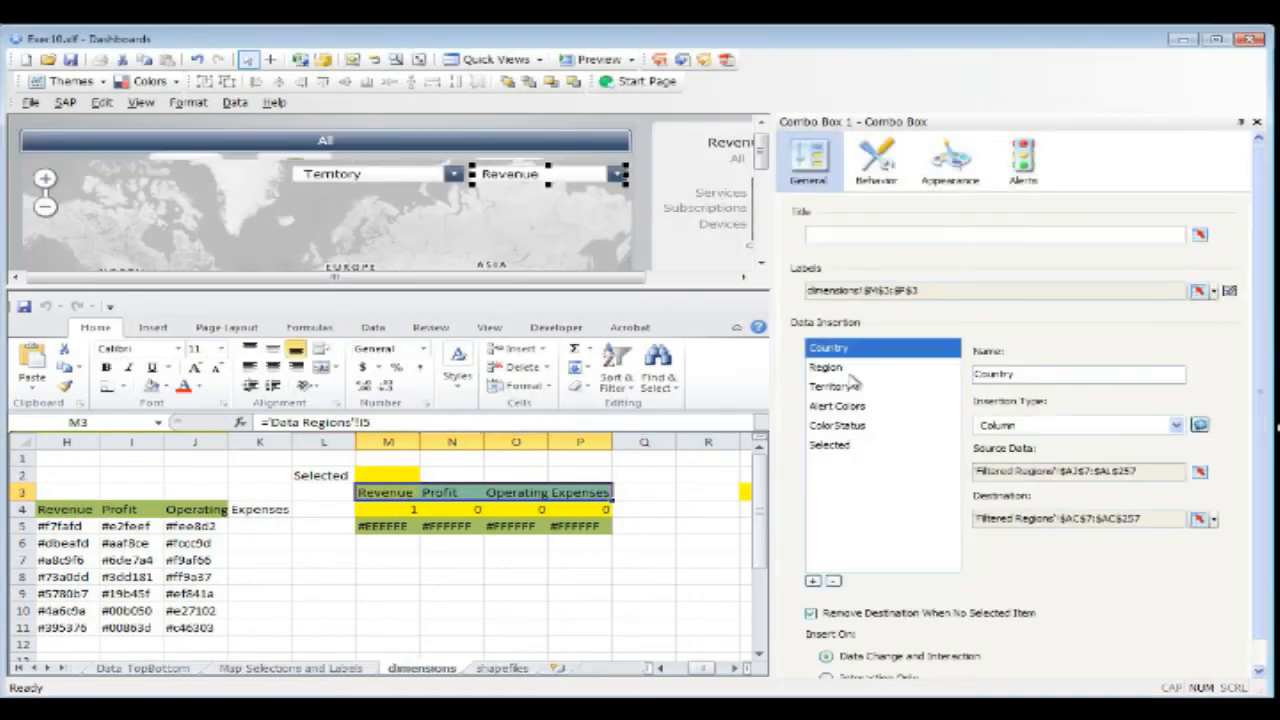
pyautogui.click(876, 387)
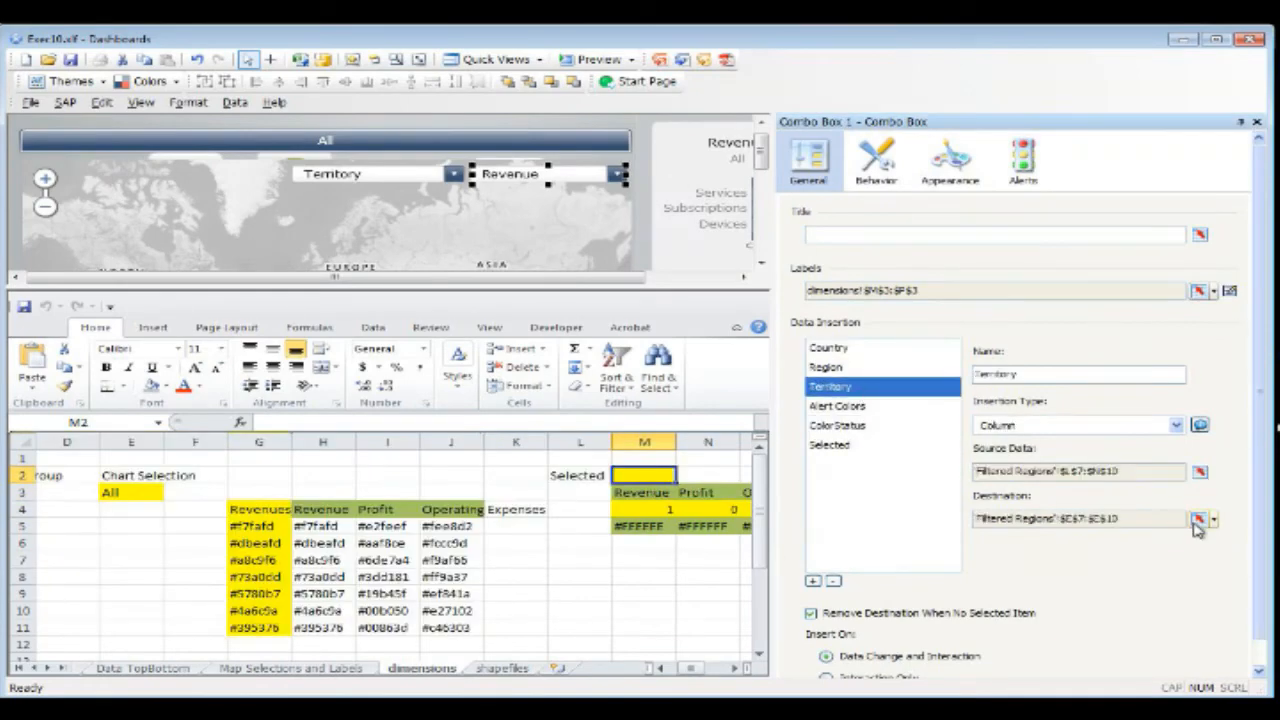
pyautogui.click(1197, 520)
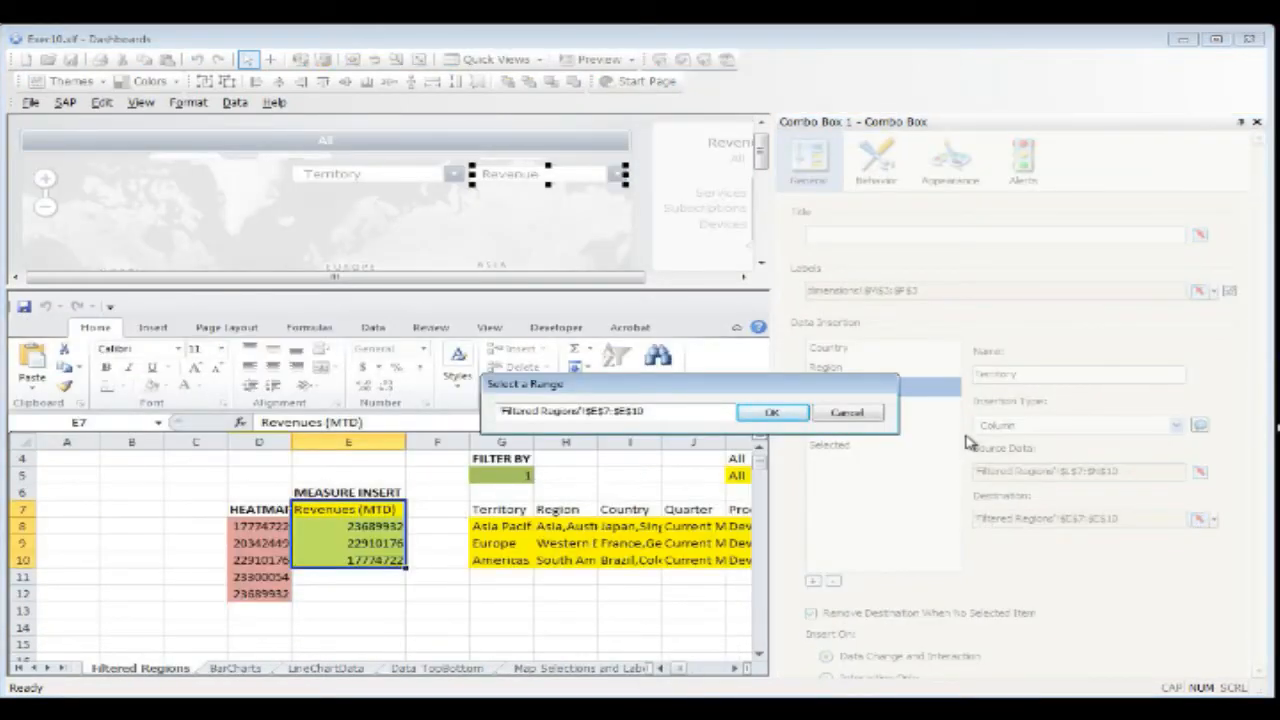
pyautogui.click(850, 413)
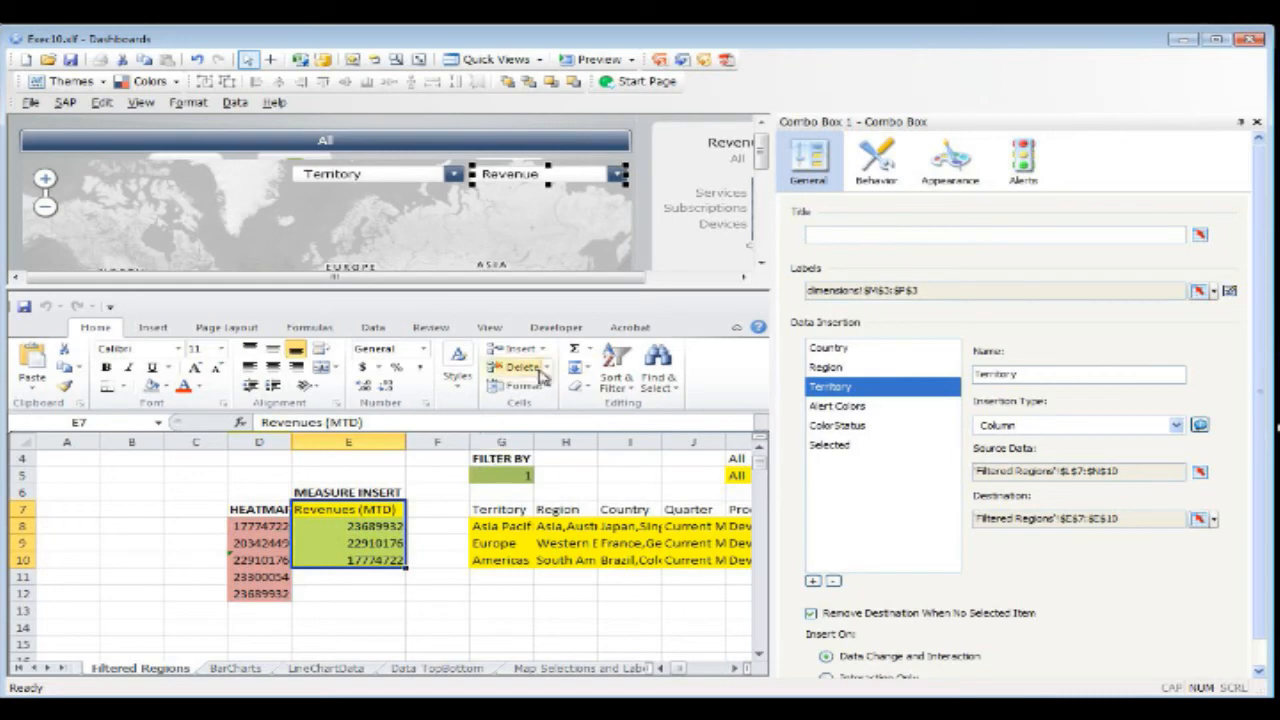
# Step: Return to the map's properties and compare the Region series' Values range with the region Revenues (MTD) cells
pyautogui.click(565, 255)
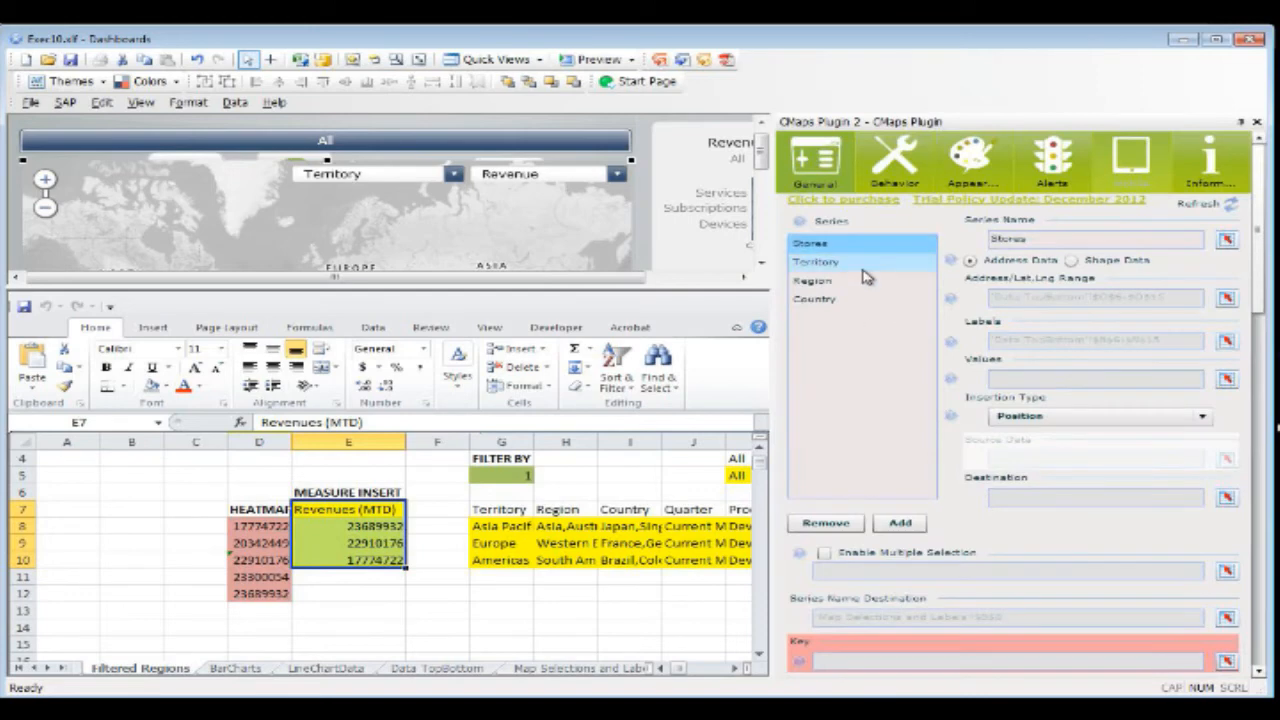
pyautogui.hscroll(11, 390, 550)
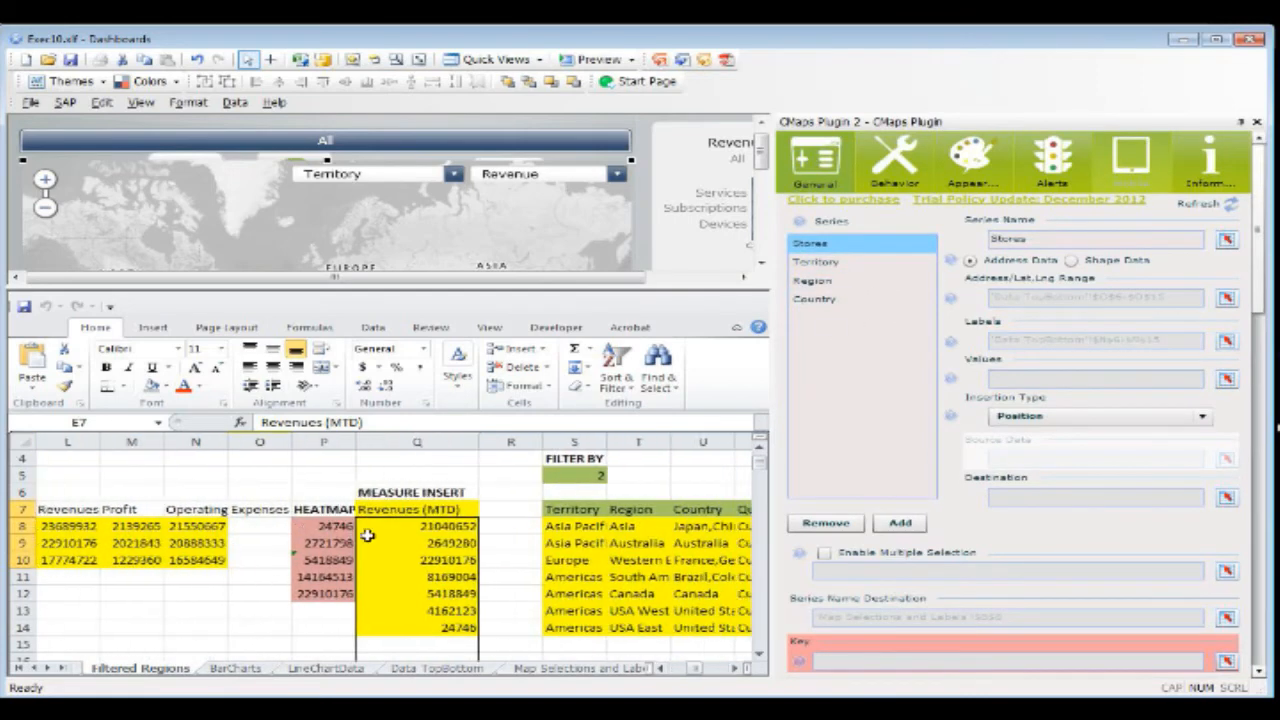
pyautogui.moveTo(368, 536); pyautogui.dragTo(443, 620)
pyautogui.click(812, 280)
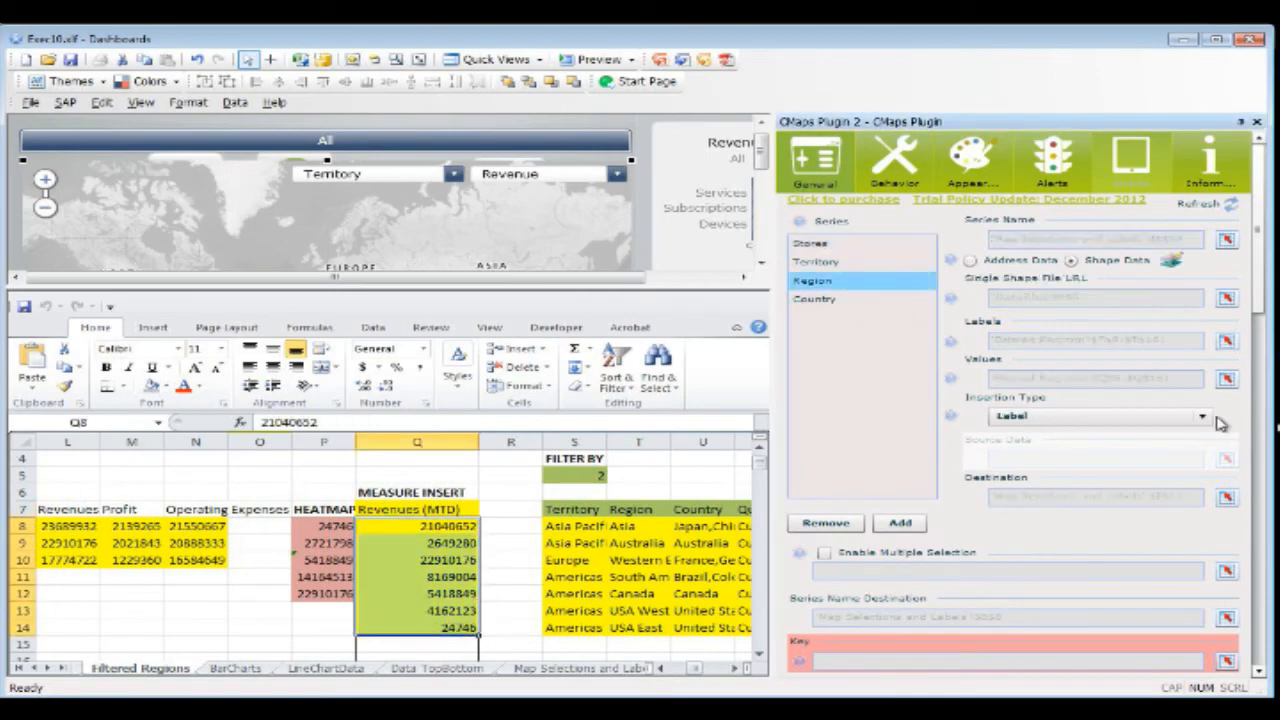
pyautogui.click(1226, 378)
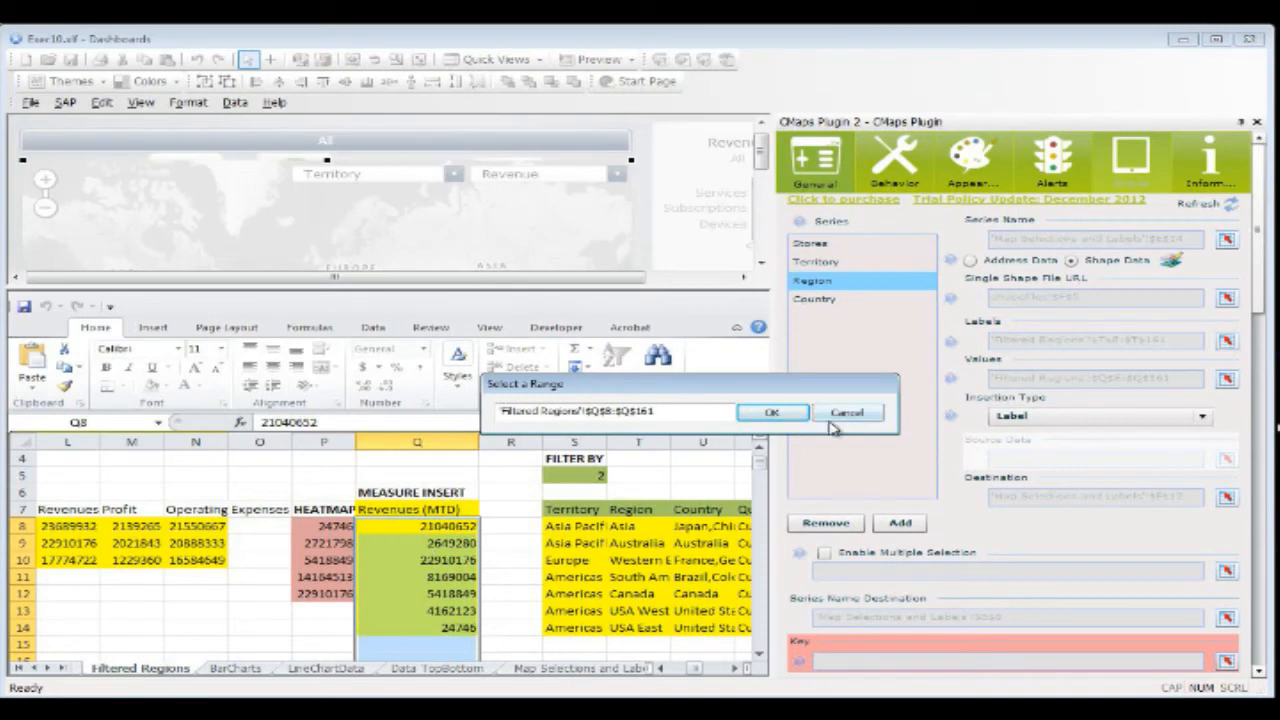
pyautogui.click(846, 413)
# Step: Show the map's alert settings for the Region series and view the range bound to the threshold limits
pyautogui.click(1052, 160)
pyautogui.click(945, 222)
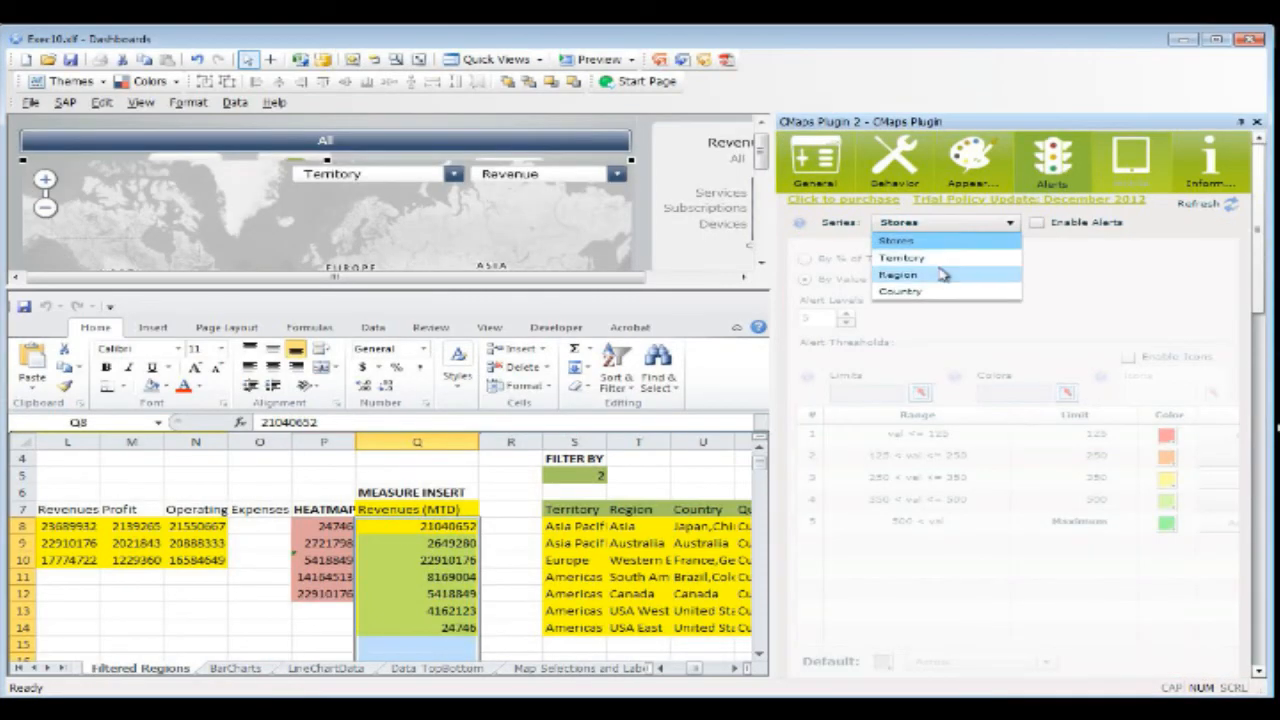
pyautogui.click(942, 275)
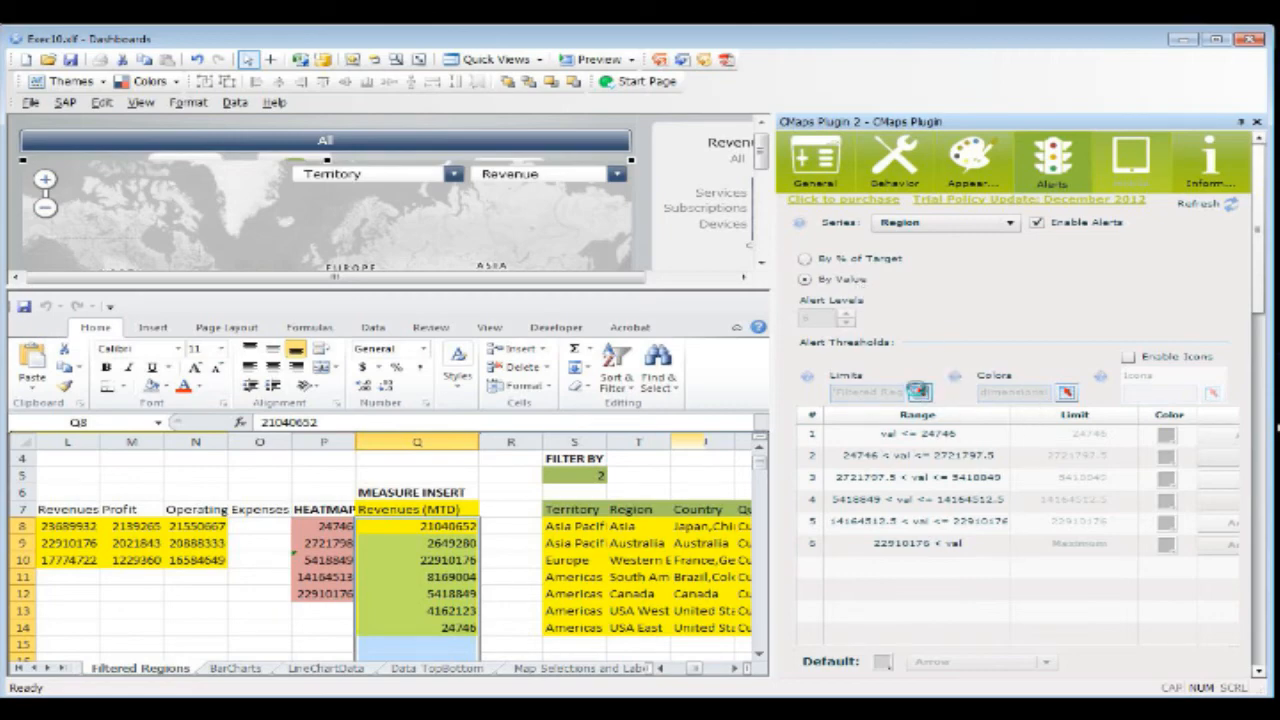
pyautogui.click(918, 391)
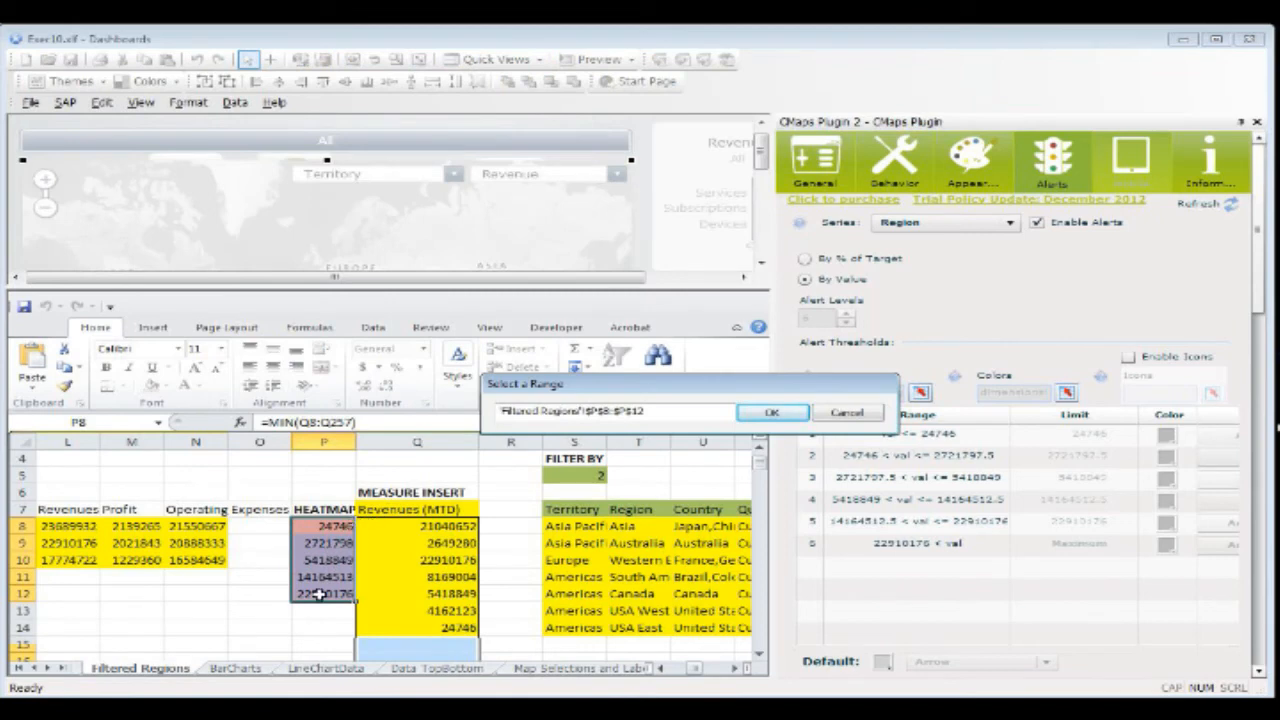
pyautogui.click(845, 416)
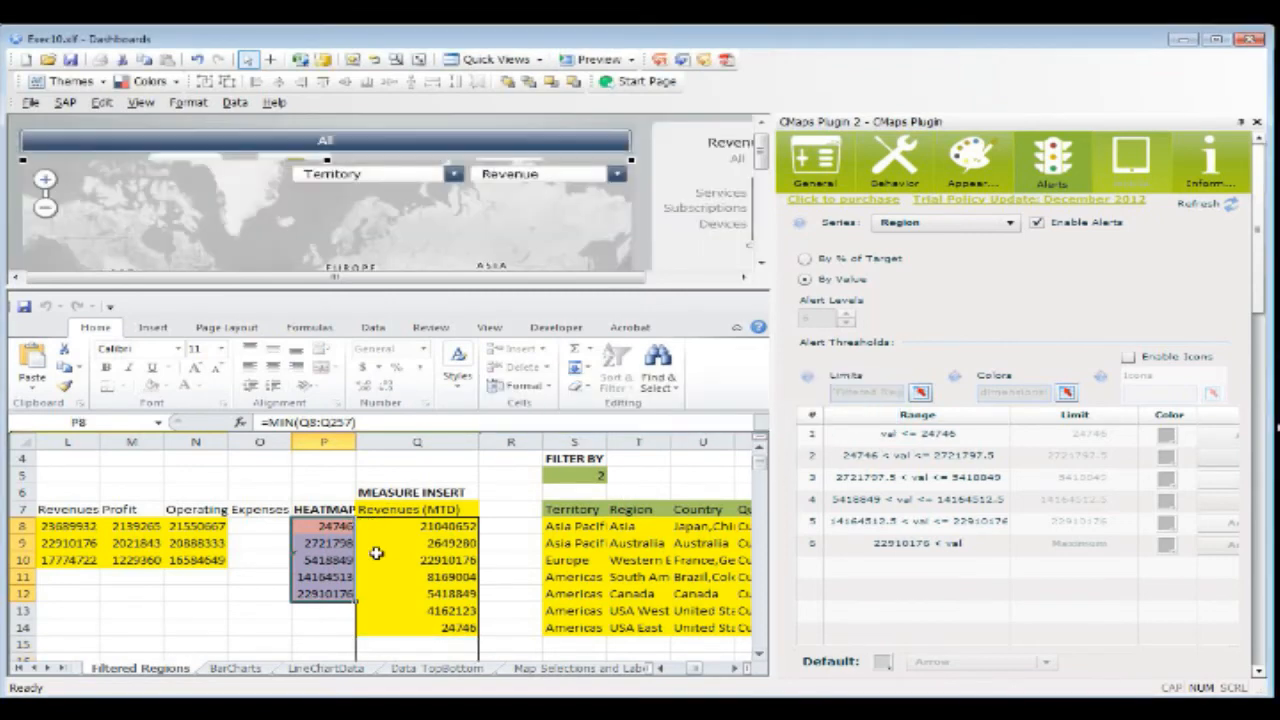
# Step: Examine the formulas in the region HEATMAP cells P8 to P12, including the median in P10
pyautogui.click(324, 592)
pyautogui.click(333, 563)
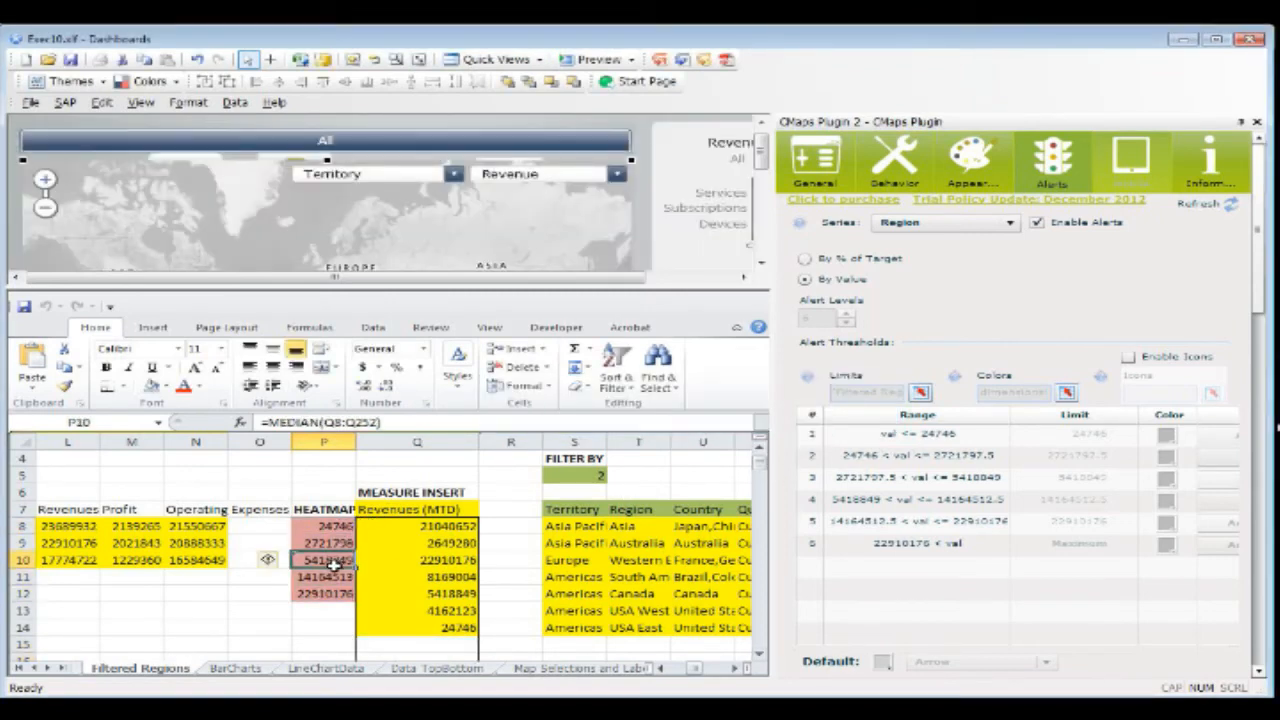
pyautogui.moveTo(340, 528); pyautogui.dragTo(330, 594)
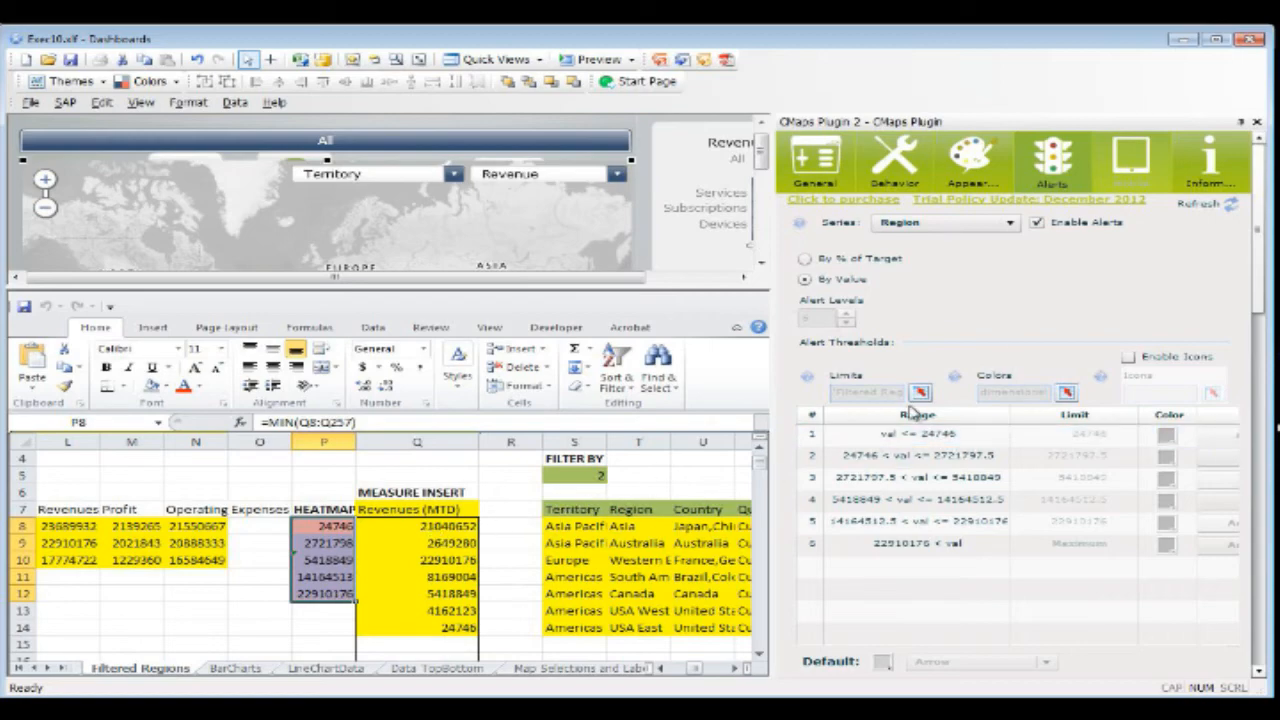
# Step: View the range on the dimensions sheet bound to the Region alert colors, including color codes G6 to G11
pyautogui.click(1066, 392)
pyautogui.moveTo(262, 541); pyautogui.dragTo(262, 631)
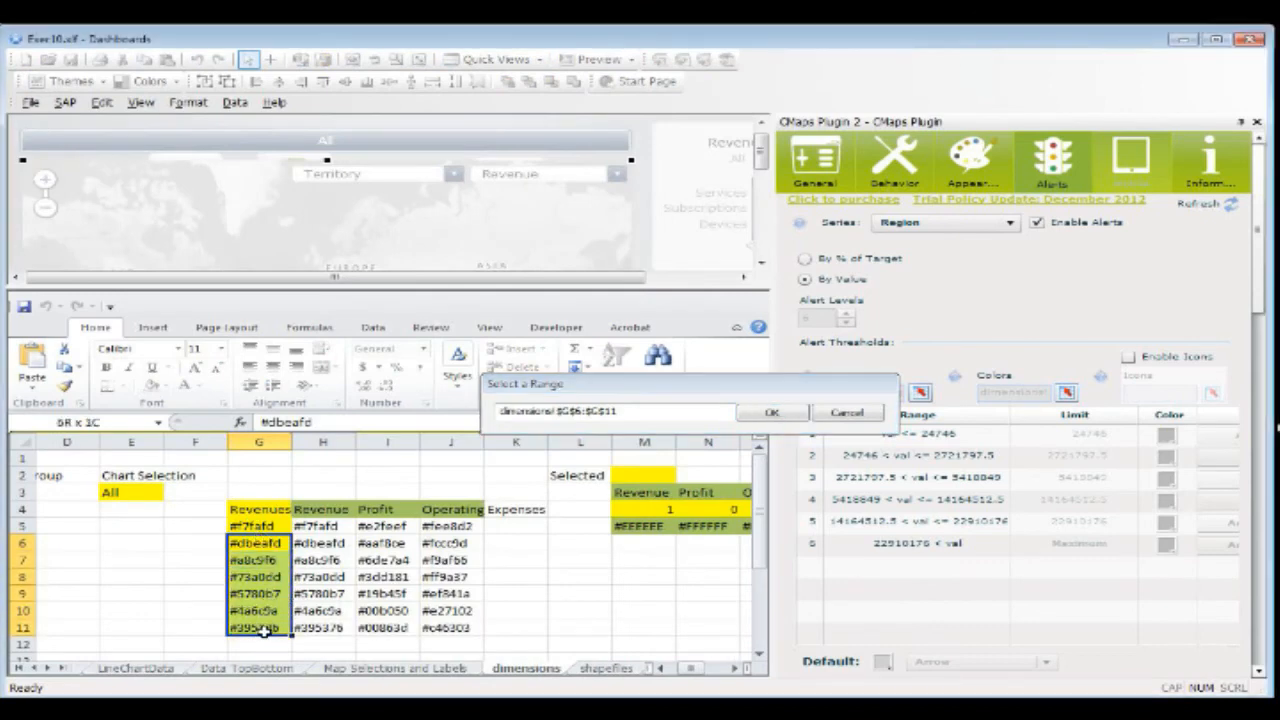
pyautogui.click(857, 414)
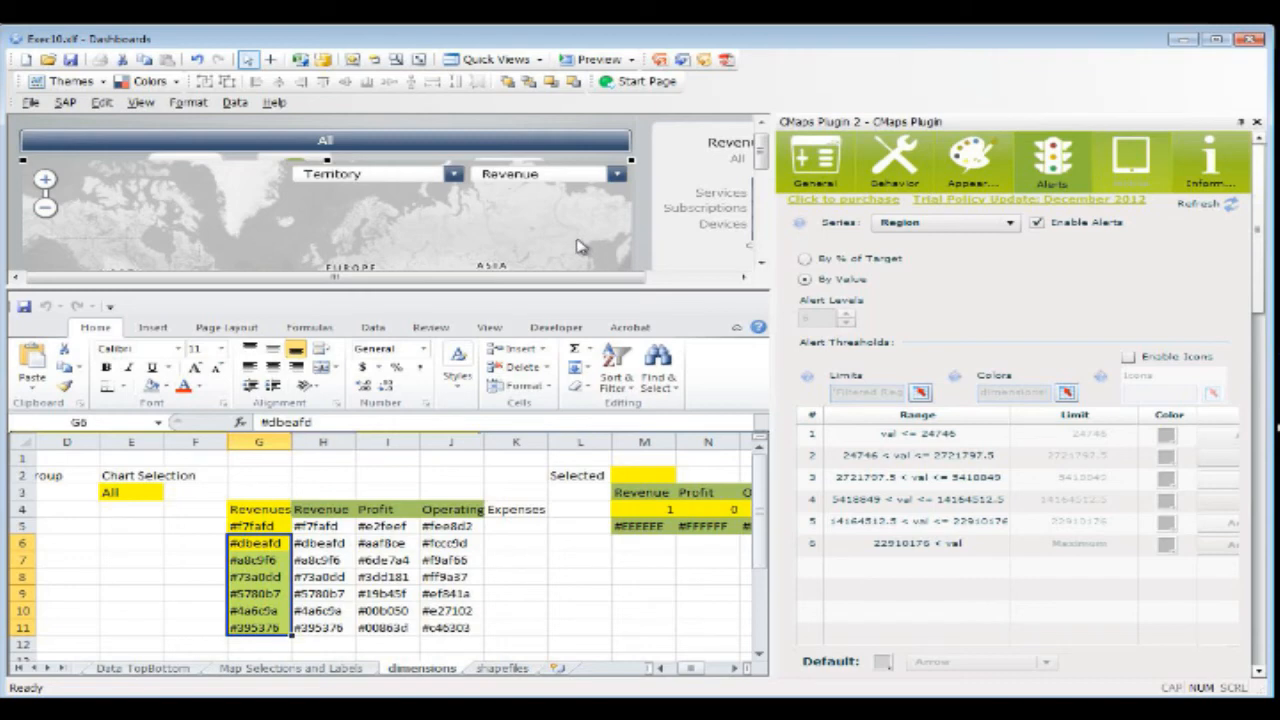
pyautogui.click(946, 436)
# Step: Go to the BarCharts sheet and examine its summary by product group, including the headings in row 3
pyautogui.click(33, 667)
pyautogui.click(33, 667)
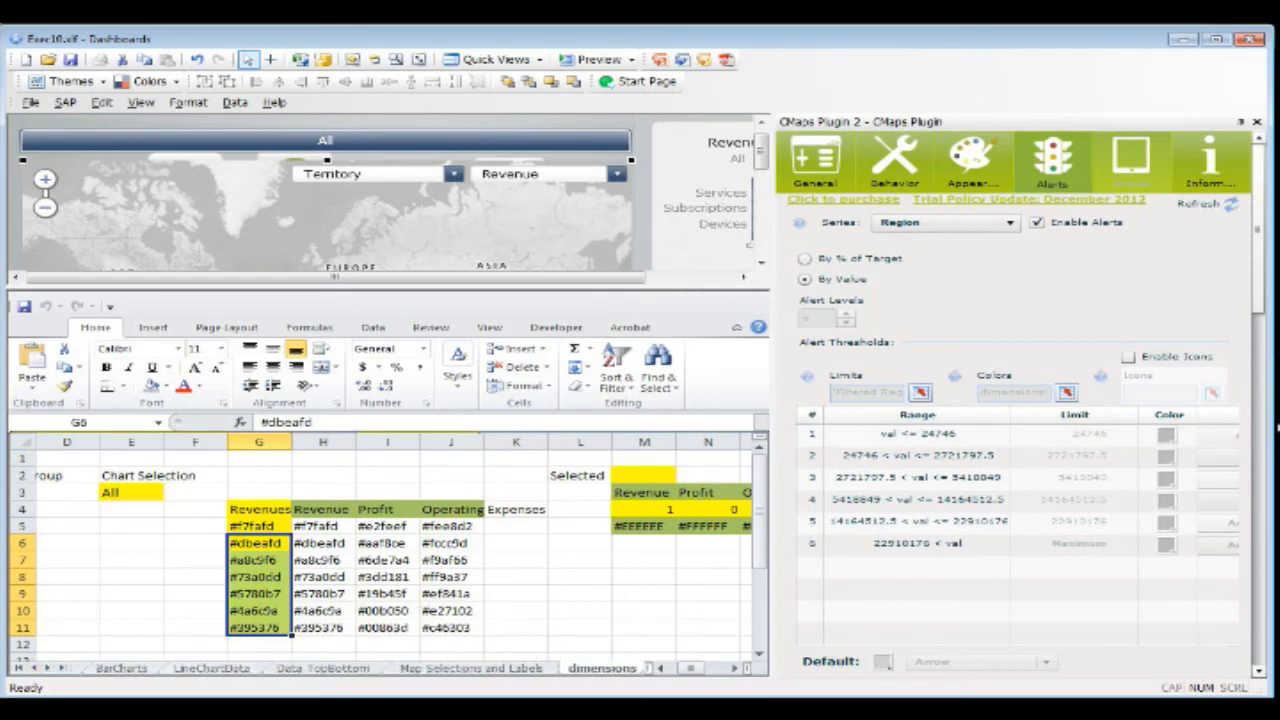
pyautogui.click(212, 668)
pyautogui.click(323, 668)
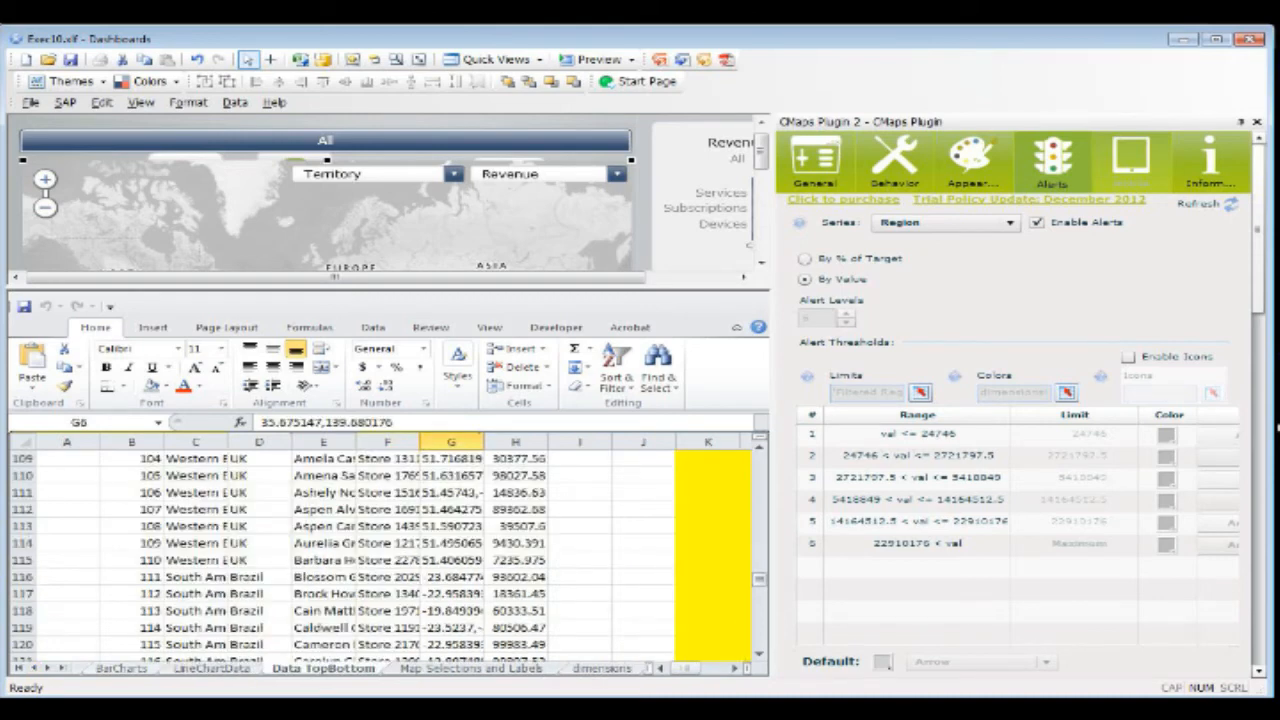
pyautogui.click(33, 667)
pyautogui.click(140, 668)
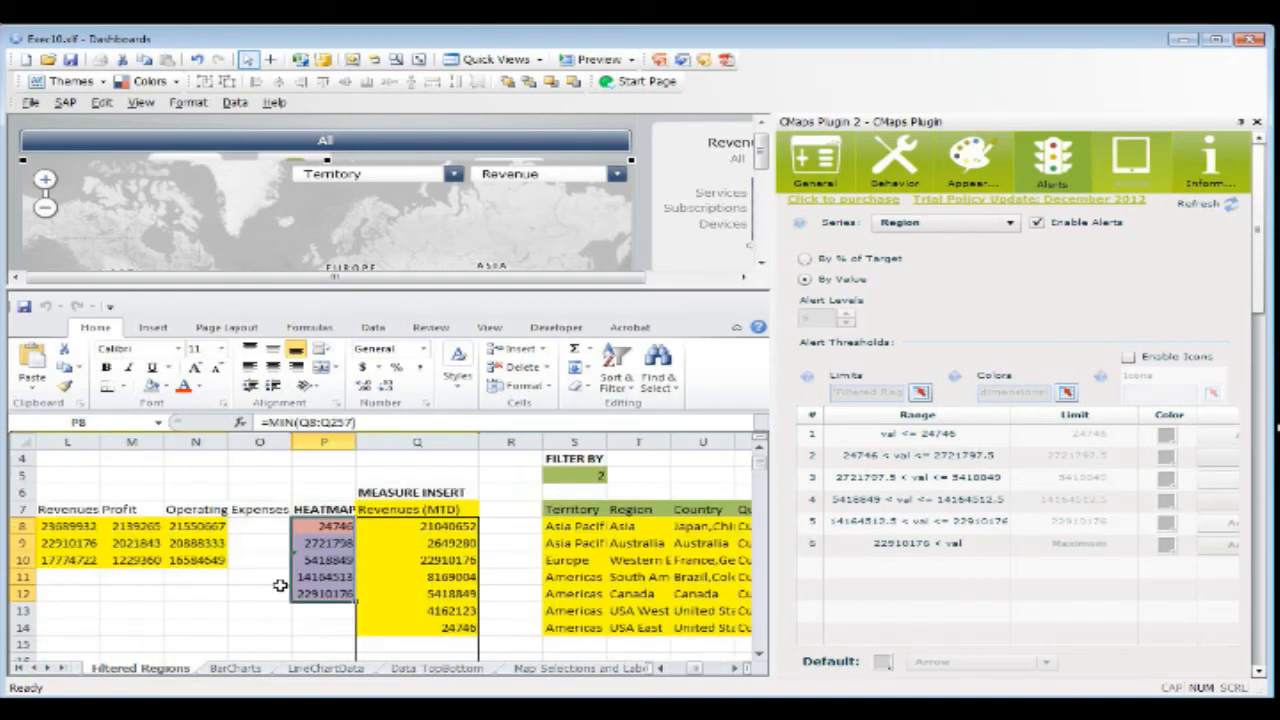
pyautogui.click(235, 668)
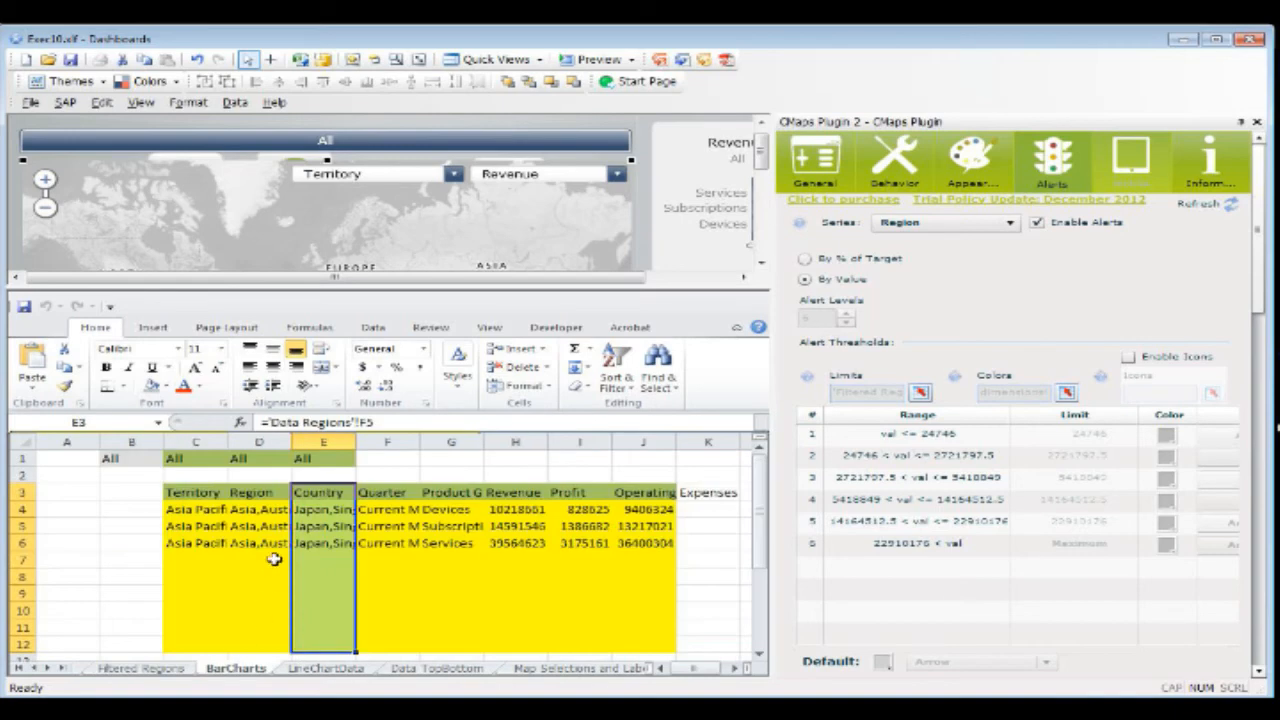
pyautogui.moveTo(178, 510); pyautogui.dragTo(440, 556)
pyautogui.moveTo(450, 493); pyautogui.dragTo(465, 610)
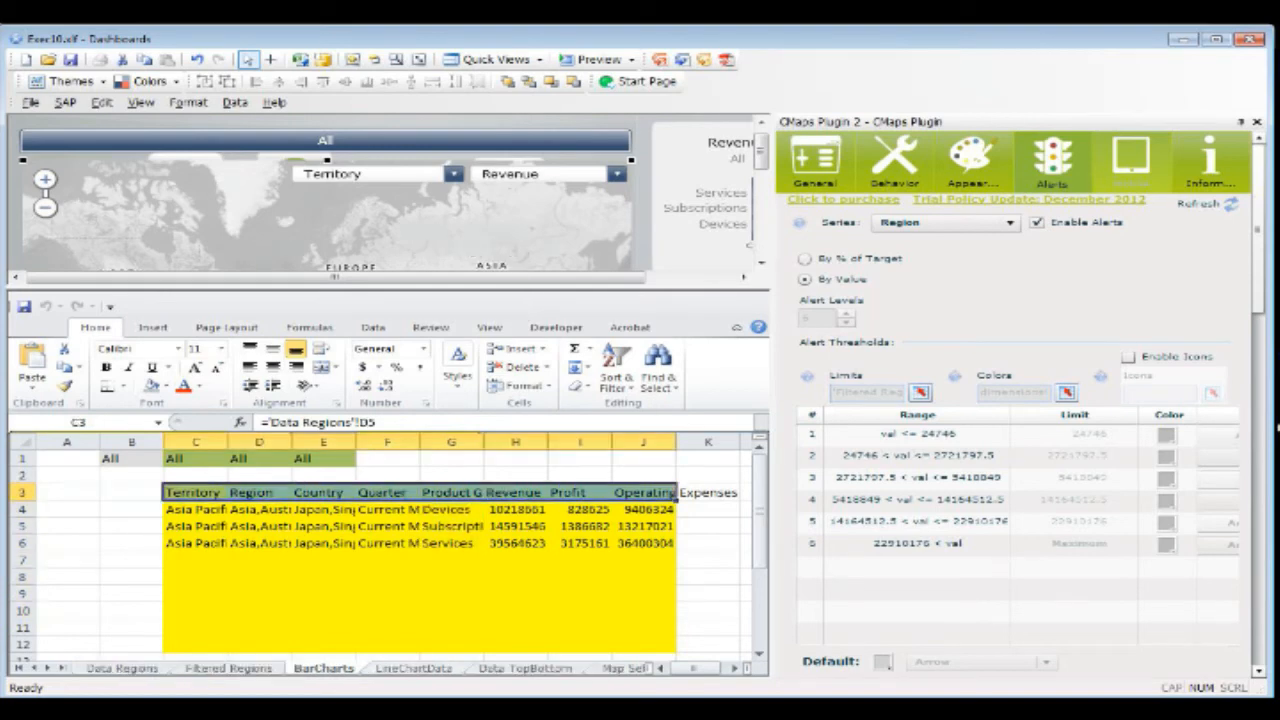
# Step: Go to the Data TopBottom sheet and examine its list of stores, including the headings in row 5
pyautogui.click(525, 668)
pyautogui.scroll(7, 513, 580)
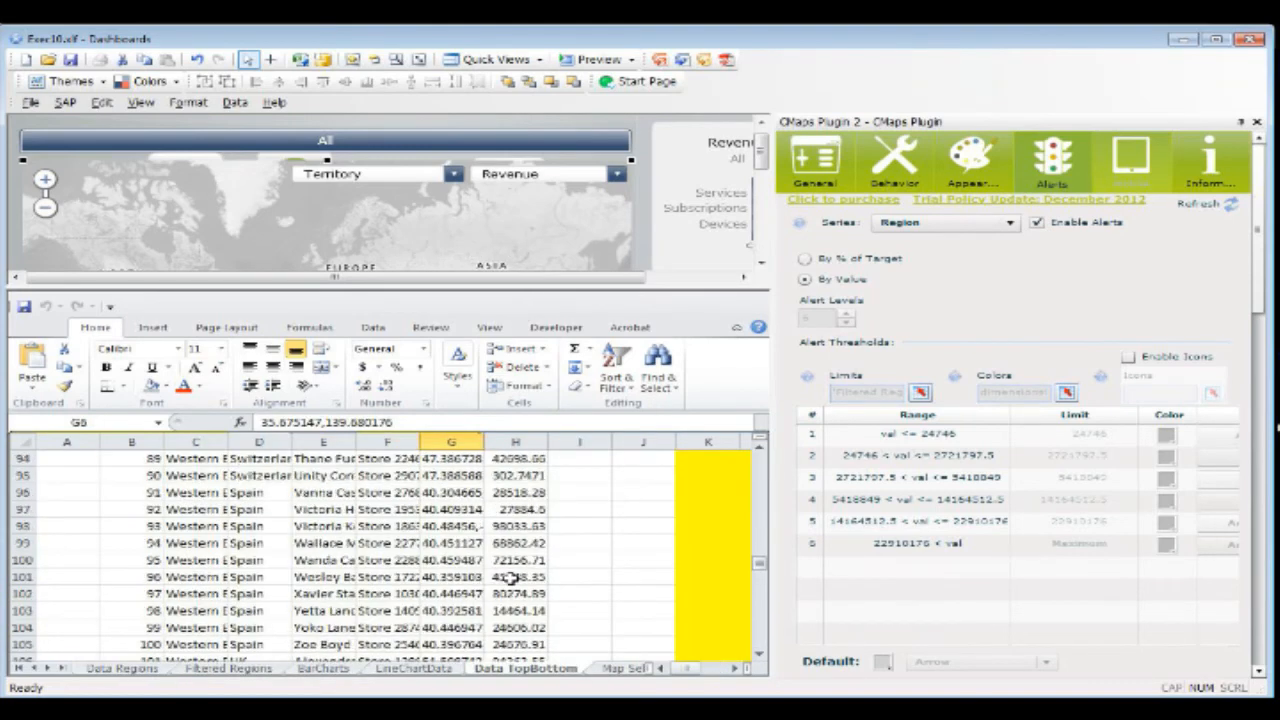
pyautogui.scroll(20, 513, 582)
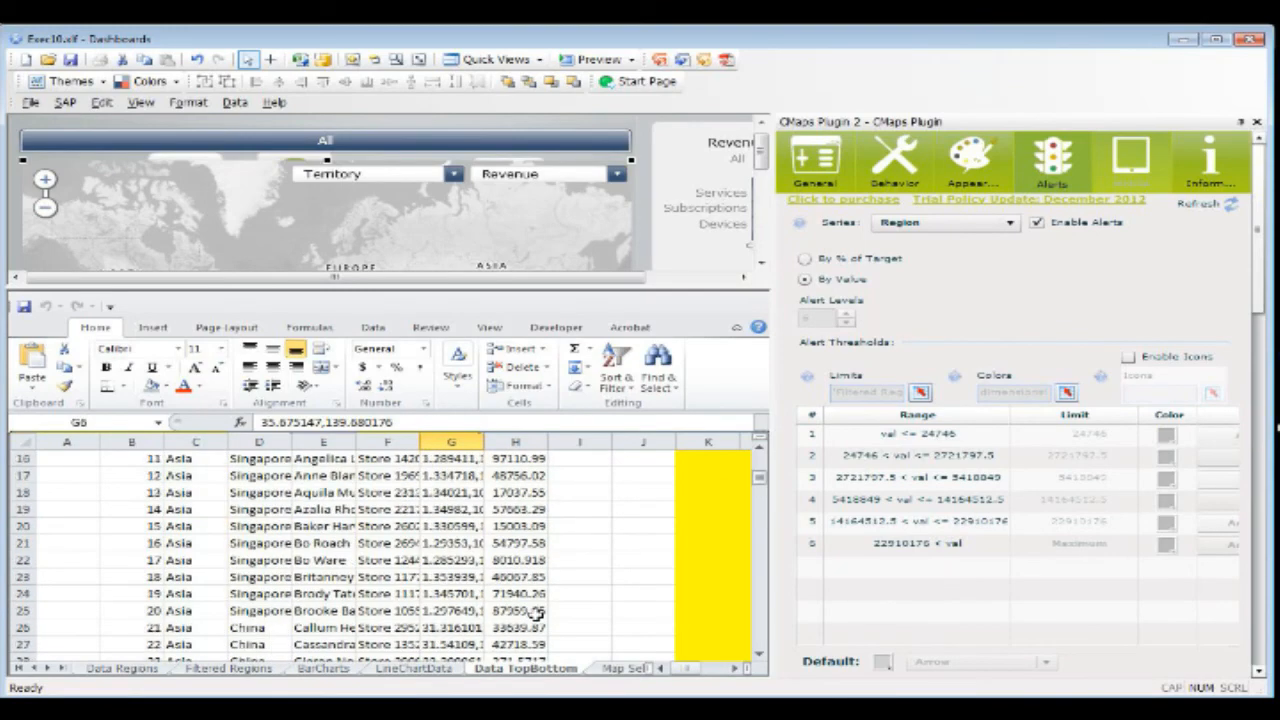
pyautogui.scroll(-2, 537, 612)
pyautogui.scroll(1, 537, 612)
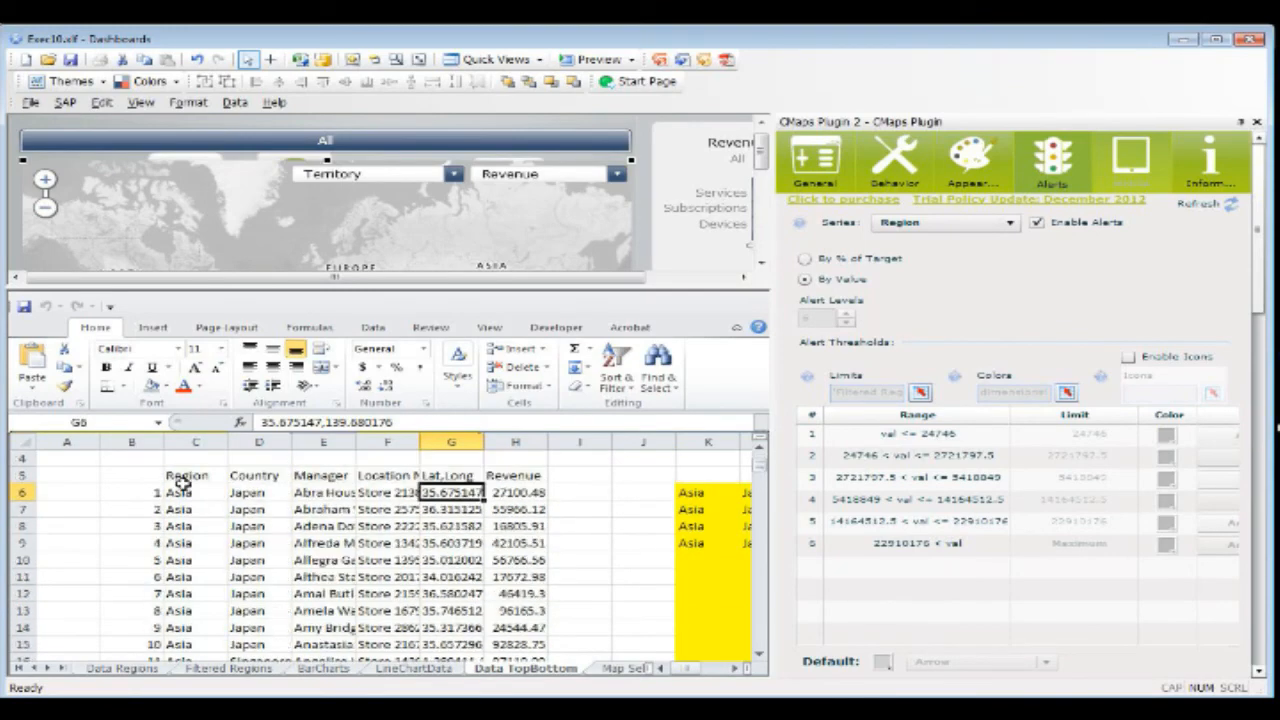
# Step: View the general settings of the map's Stores series, including its address data bindings, and close the map's properties
pyautogui.click(815, 162)
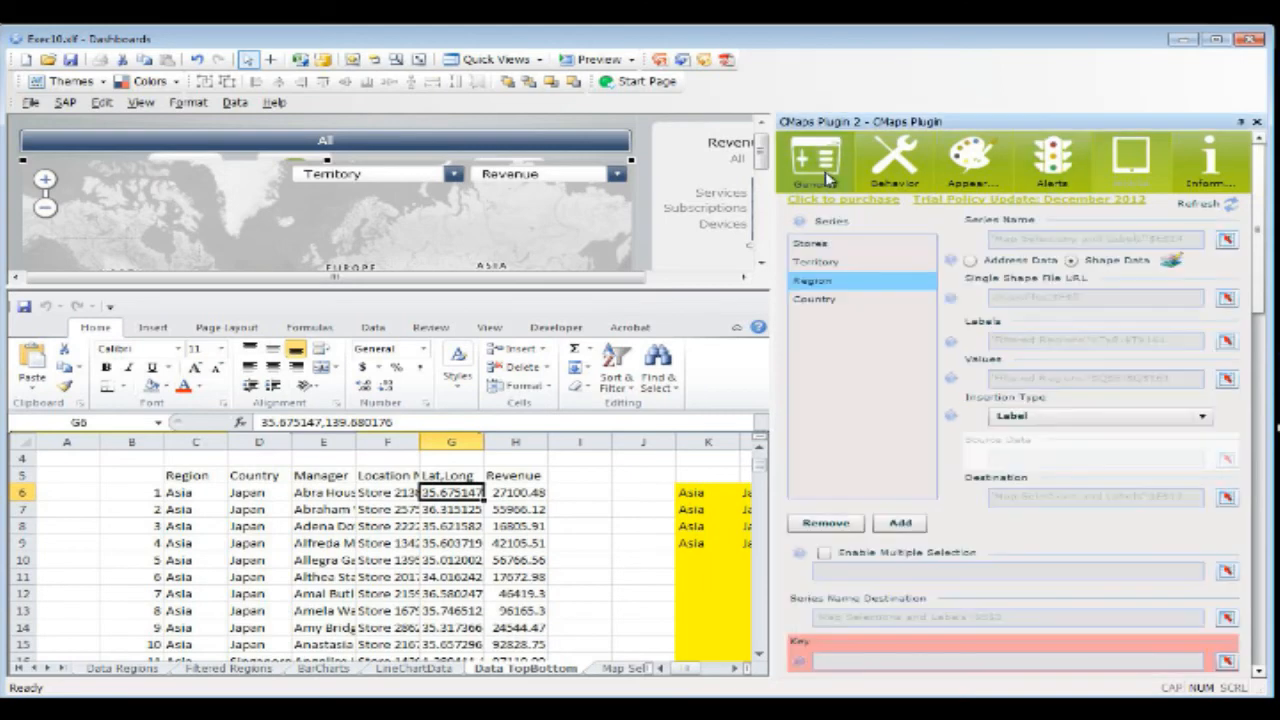
pyautogui.click(886, 245)
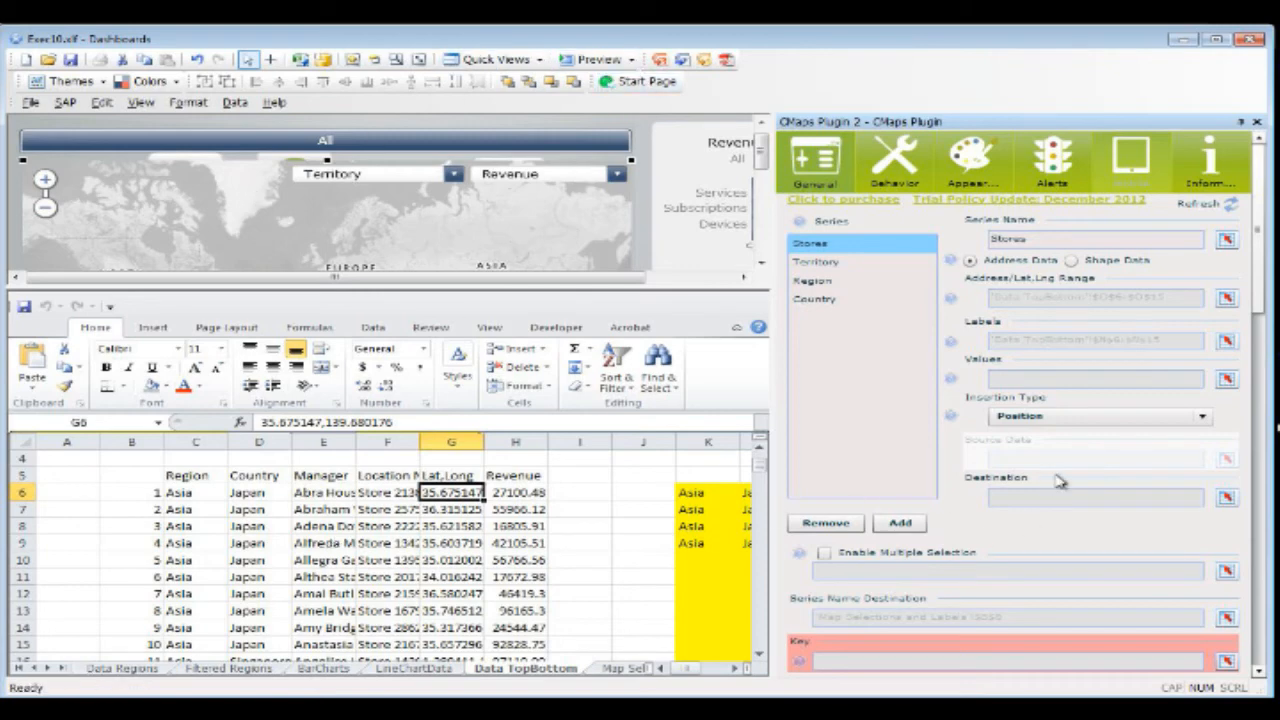
pyautogui.click(1257, 121)
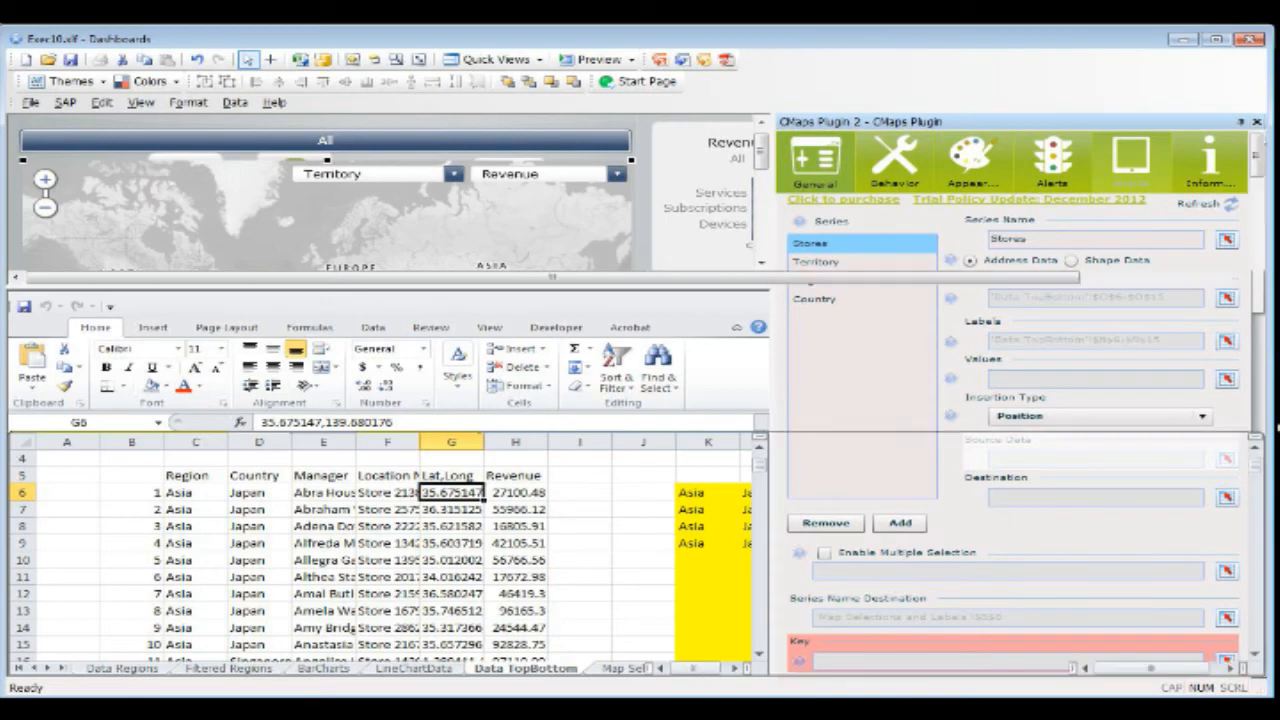
# Step: Highlight the store data in C5:H10 and enlarge the dashboard canvas to show the whole map with its Show Top 10 Stores option
pyautogui.moveTo(207, 479); pyautogui.dragTo(500, 560)
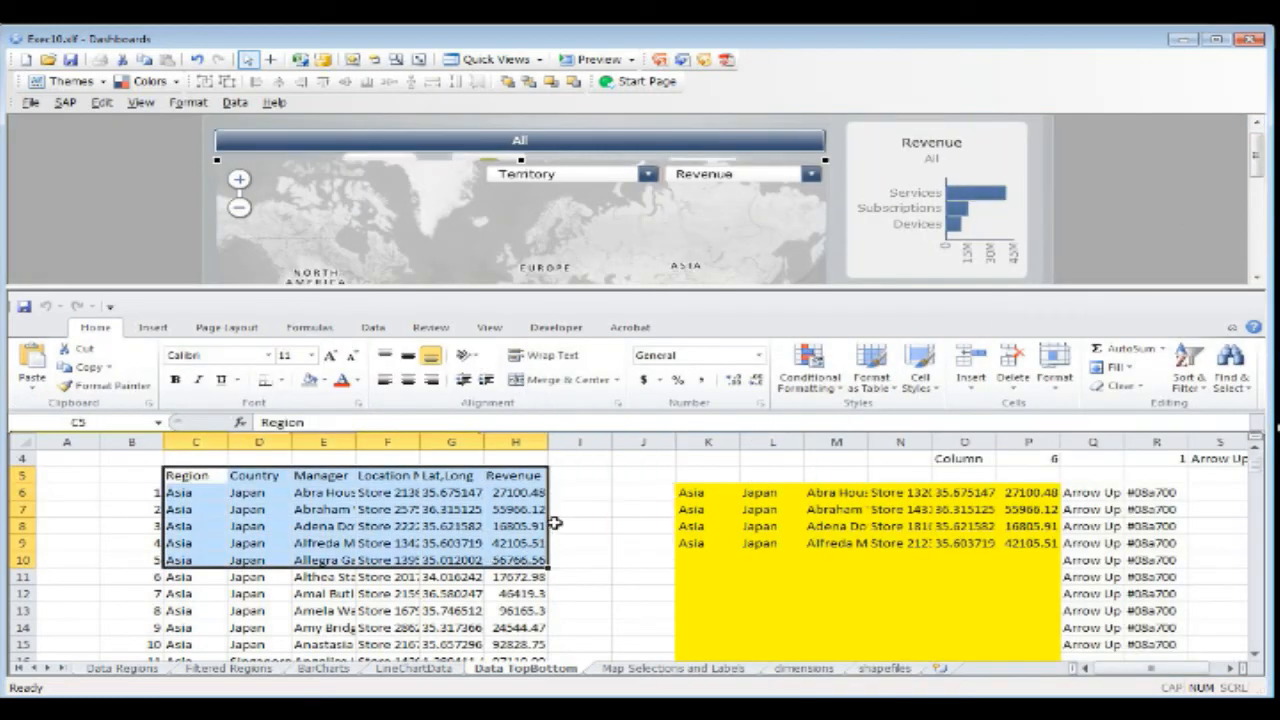
pyautogui.scroll(1, 553, 522)
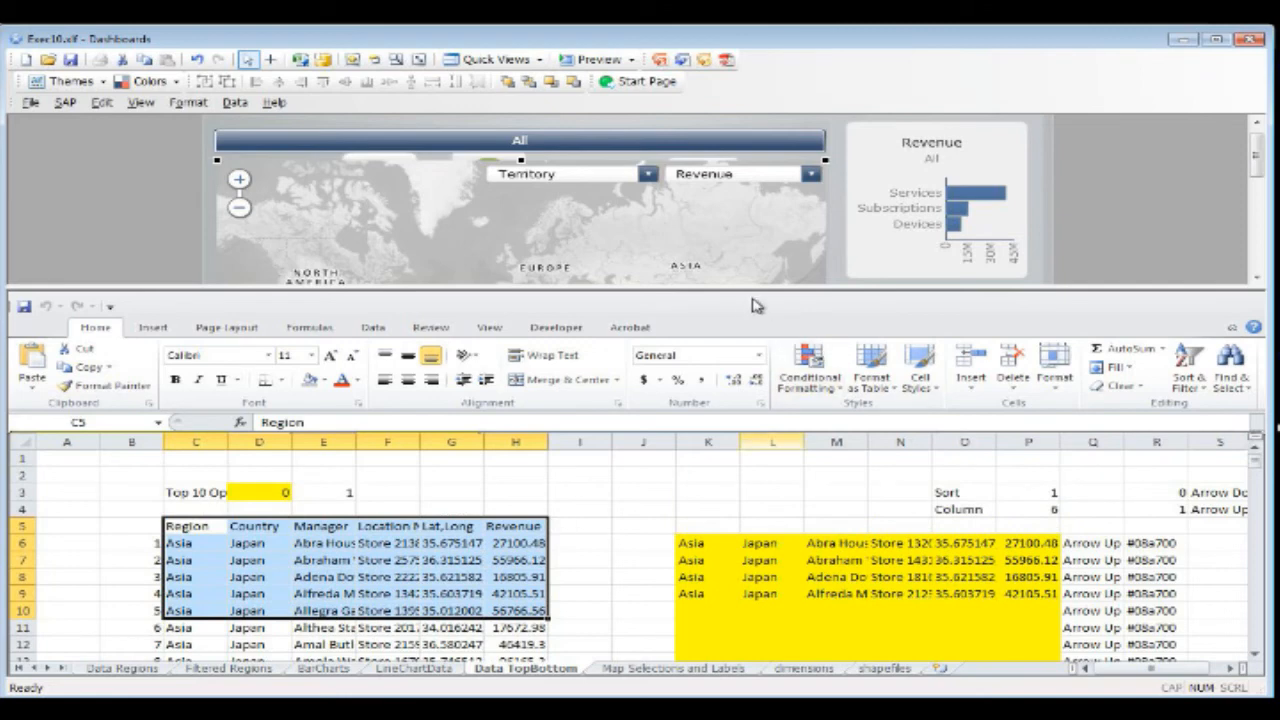
pyautogui.moveTo(752, 291); pyautogui.dragTo(798, 438)
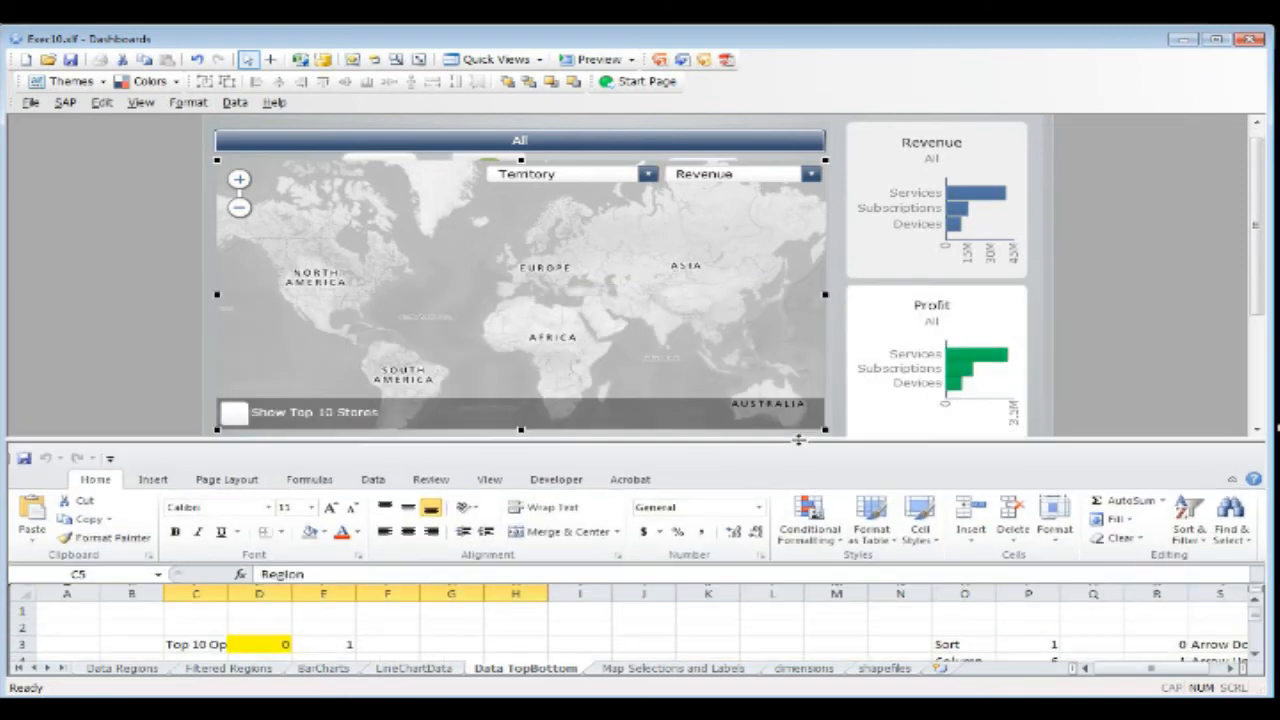